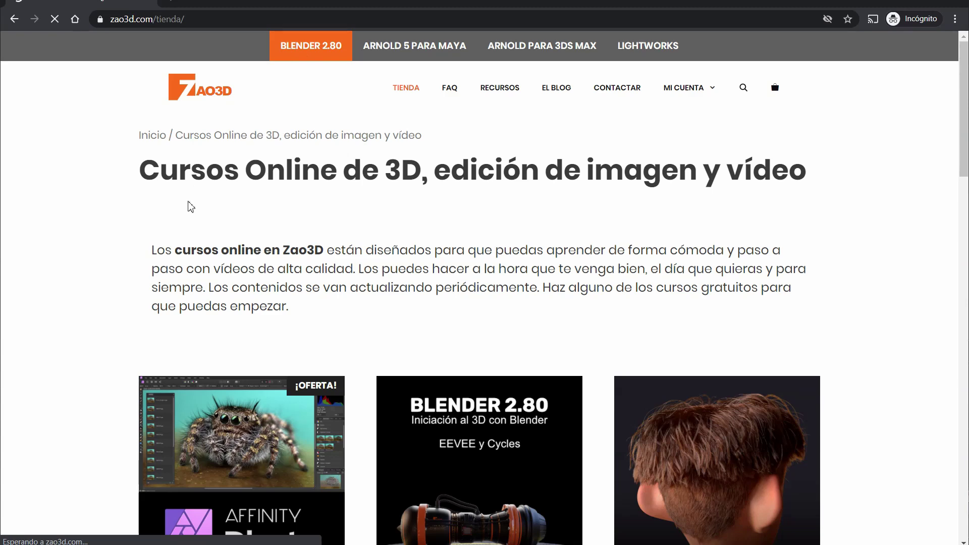
Scroll down through the Blender 2.80 course modules.
{"action": "scroll", "coordinate": [190, 210], "scroll_direction": "down", "scroll_amount": 1}
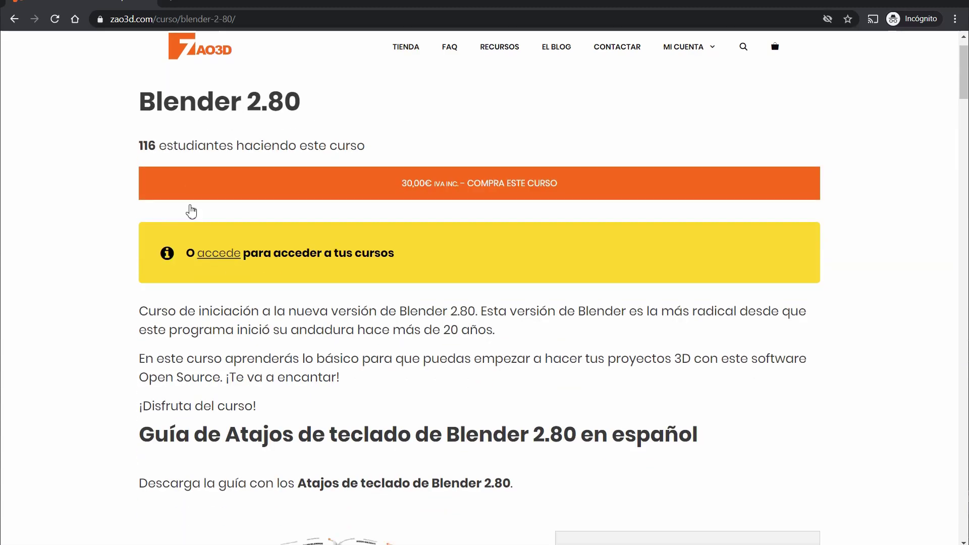
{"action": "scroll", "coordinate": [190, 210], "scroll_direction": "down", "scroll_amount": 4}
{"action": "scroll", "coordinate": [189, 215], "scroll_direction": "down", "scroll_amount": 3}
{"action": "scroll", "coordinate": [190, 214], "scroll_direction": "down", "scroll_amount": 4}
{"action": "scroll", "coordinate": [189, 218], "scroll_direction": "down", "scroll_amount": 2}
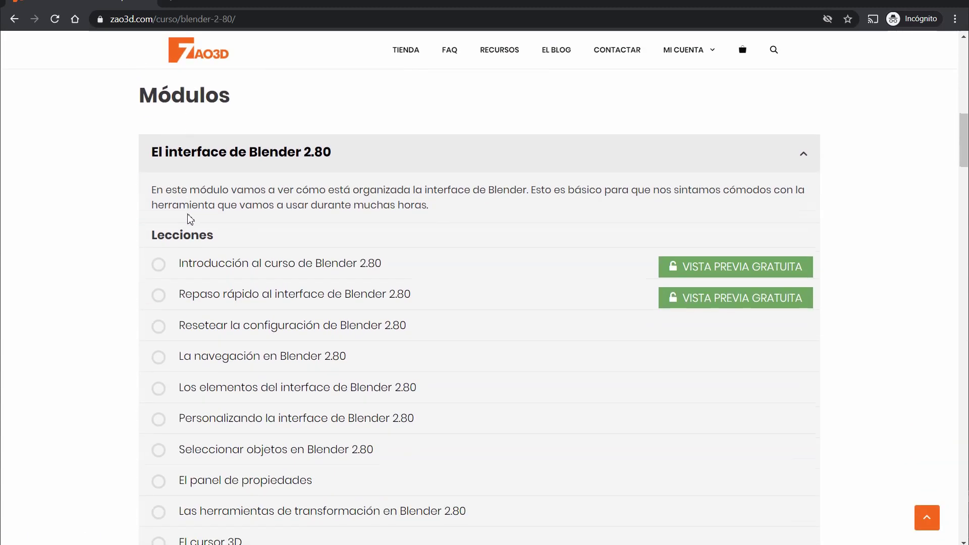
{"action": "scroll", "coordinate": [189, 219], "scroll_direction": "down", "scroll_amount": 4}
{"action": "scroll", "coordinate": [189, 221], "scroll_direction": "down", "scroll_amount": 6}
{"action": "scroll", "coordinate": [190, 222], "scroll_direction": "down", "scroll_amount": 6}
{"action": "scroll", "coordinate": [190, 222], "scroll_direction": "down", "scroll_amount": 7}
{"action": "scroll", "coordinate": [190, 223], "scroll_direction": "down", "scroll_amount": 5}
{"action": "scroll", "coordinate": [190, 223], "scroll_direction": "down", "scroll_amount": 5}
{"action": "scroll", "coordinate": [190, 224], "scroll_direction": "down", "scroll_amount": 5}
{"action": "scroll", "coordinate": [189, 226], "scroll_direction": "down", "scroll_amount": 3}
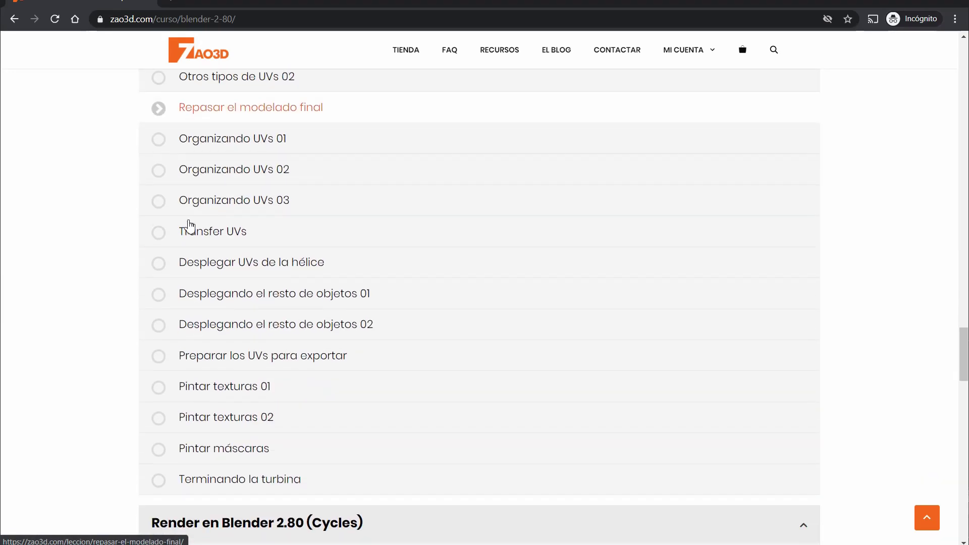
{"action": "scroll", "coordinate": [191, 227], "scroll_direction": "down", "scroll_amount": 5}
{"action": "scroll", "coordinate": [191, 230], "scroll_direction": "down", "scroll_amount": 4}
{"action": "scroll", "coordinate": [191, 231], "scroll_direction": "down", "scroll_amount": 6}
{"action": "scroll", "coordinate": [191, 231], "scroll_direction": "down", "scroll_amount": 6}
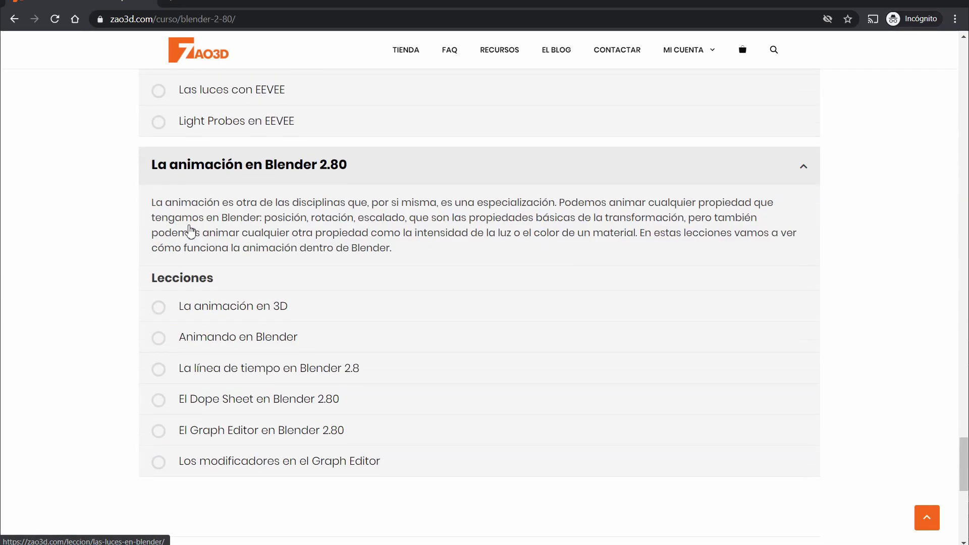
{"action": "scroll", "coordinate": [191, 231], "scroll_direction": "down", "scroll_amount": 6}
{"action": "scroll", "coordinate": [191, 231], "scroll_direction": "down", "scroll_amount": 2}
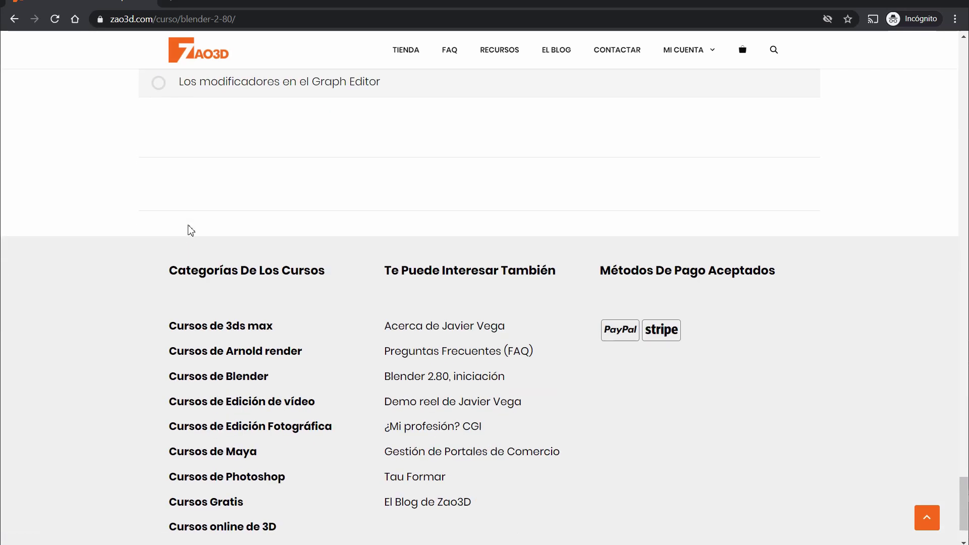
Return to the top of the page and open the 'Repaso rápido al interface de Blender 2.80' lesson.
{"action": "key", "text": "Home"}
{"action": "scroll", "coordinate": [191, 252], "scroll_direction": "down", "scroll_amount": 7}
{"action": "scroll", "coordinate": [202, 257], "scroll_direction": "down", "scroll_amount": 8}
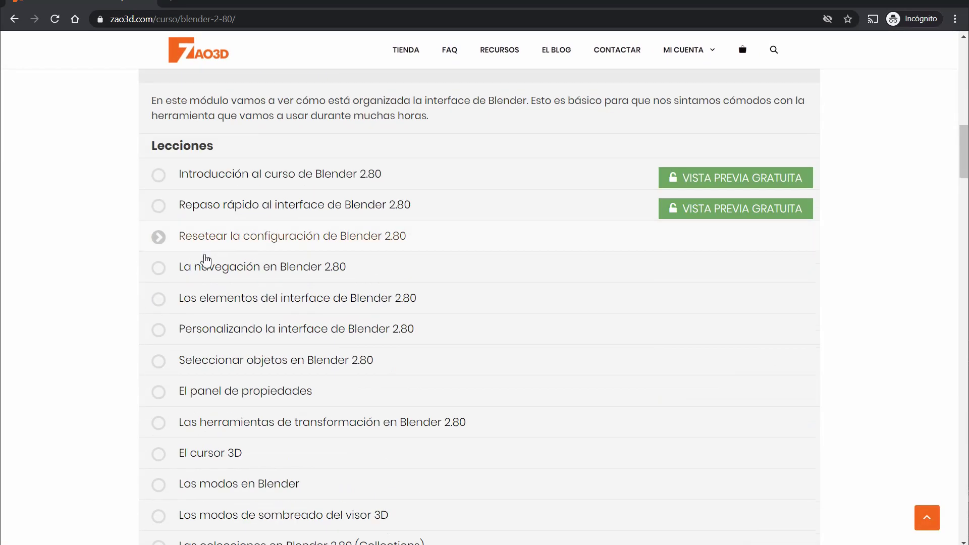
{"action": "left_click", "coordinate": [339, 210]}
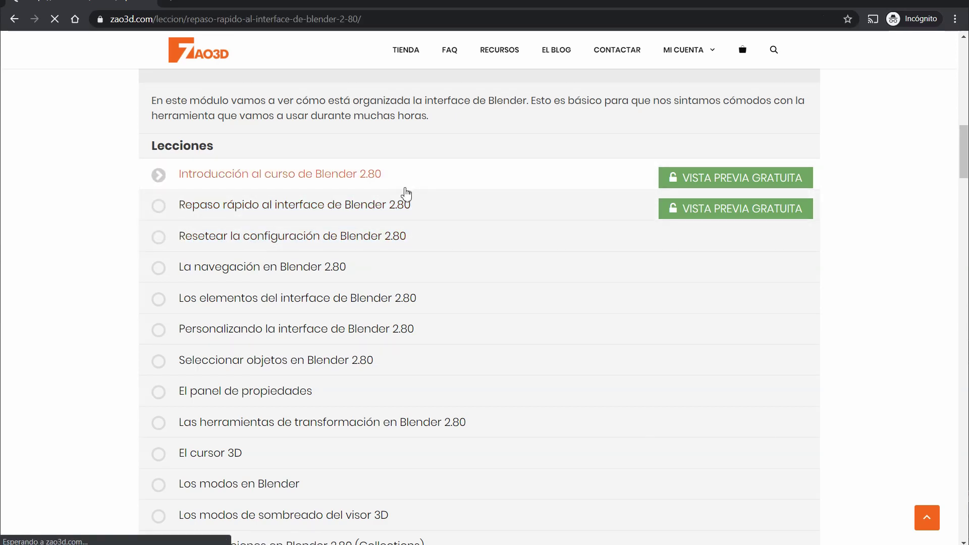
{"action": "scroll", "coordinate": [338, 209], "scroll_direction": "down", "scroll_amount": 5}
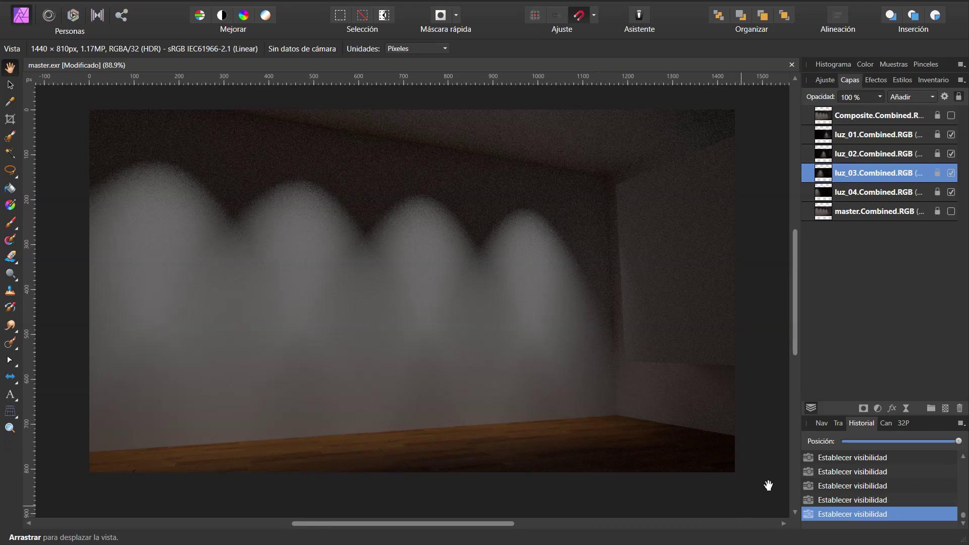
Hide and reshow the luz_02, luz_03 and luz_04 layers to compare their light cones.
{"action": "left_click", "coordinate": [952, 154]}
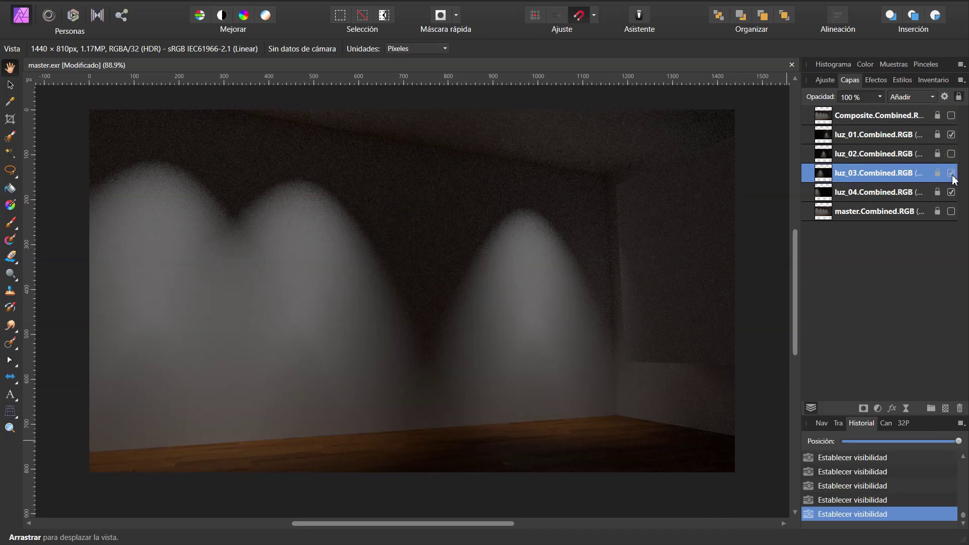
{"action": "left_click", "coordinate": [952, 174]}
{"action": "left_click", "coordinate": [952, 171]}
{"action": "left_click", "coordinate": [952, 153]}
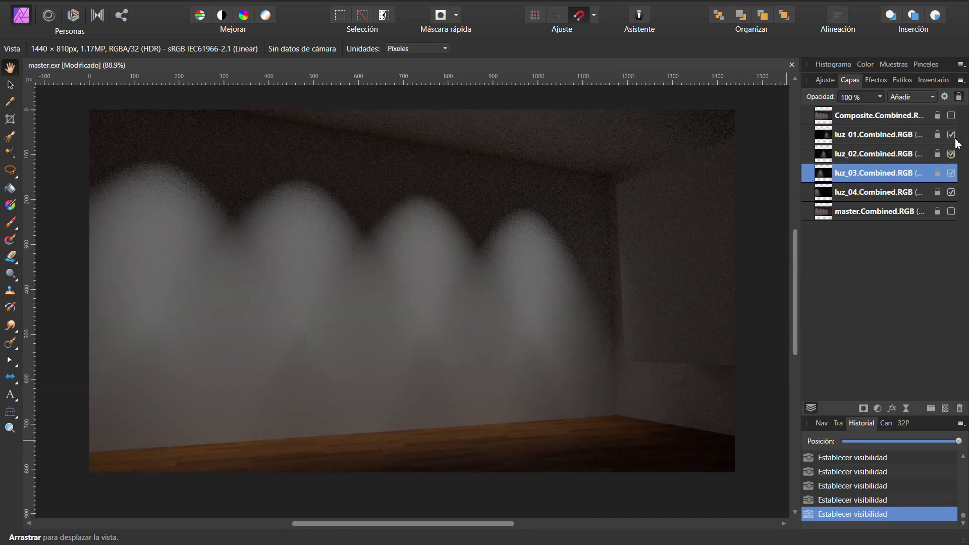
{"action": "left_click", "coordinate": [952, 134]}
{"action": "left_click", "coordinate": [952, 172]}
{"action": "left_click", "coordinate": [952, 192]}
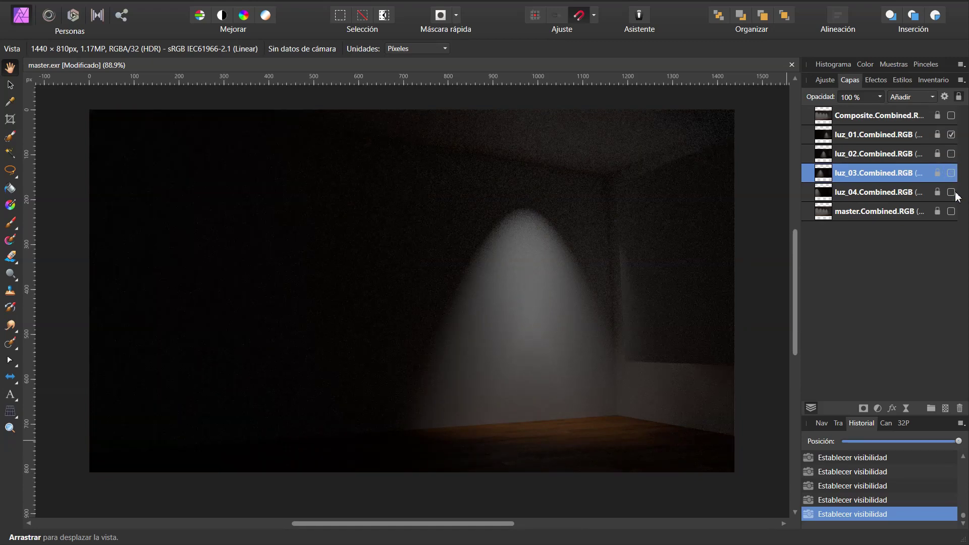
{"action": "left_click", "coordinate": [953, 192]}
{"action": "left_click", "coordinate": [952, 172]}
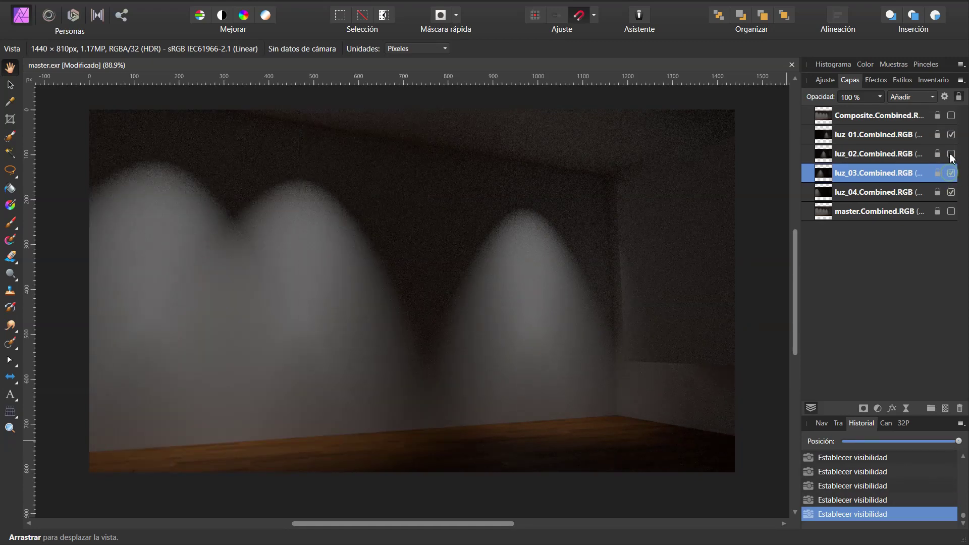
{"action": "left_click", "coordinate": [952, 153]}
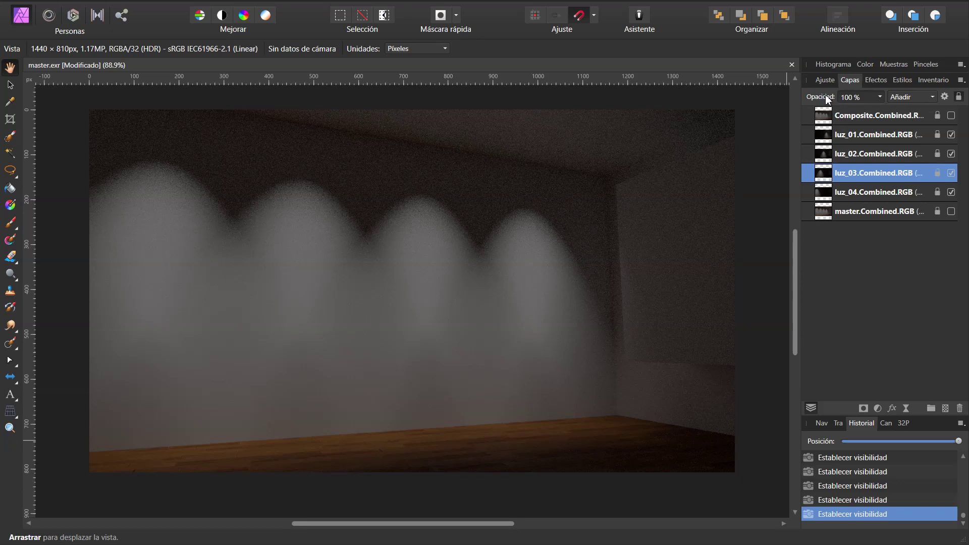
Lower luz_03's opacity to 20% and luz_02's opacity to 31%.
{"action": "key", "text": "6"}
{"action": "key", "text": "2"}
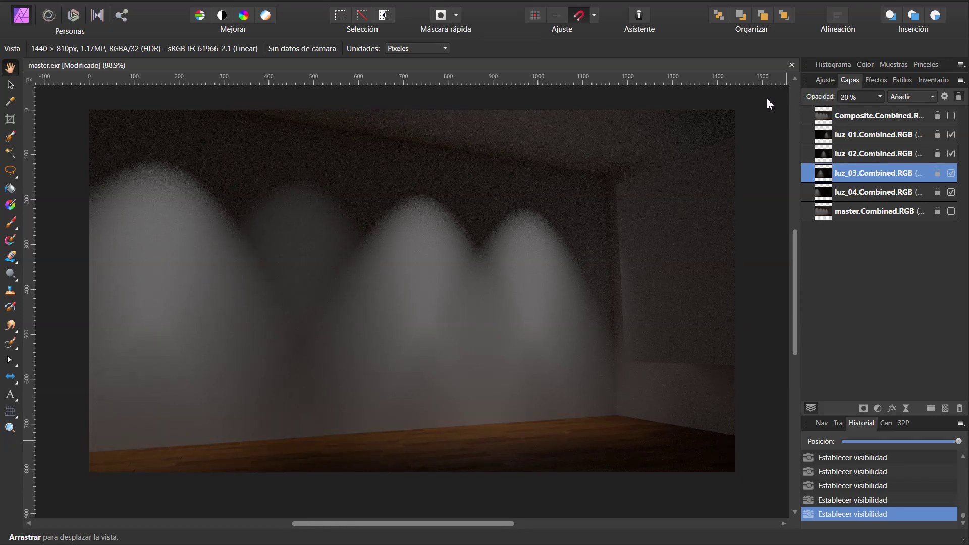
{"action": "left_click", "coordinate": [880, 158]}
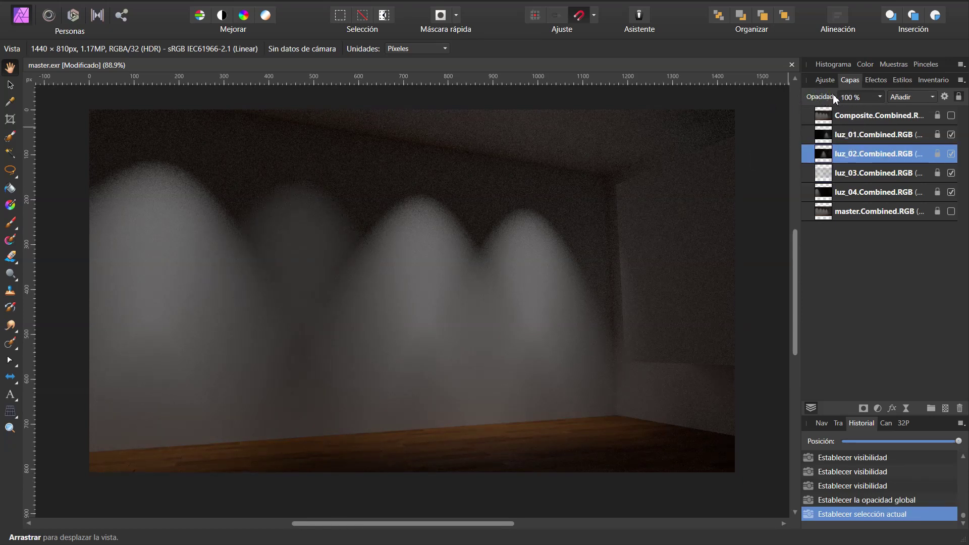
{"action": "left_click_drag", "start_coordinate": [833, 94], "coordinate": [779, 106]}
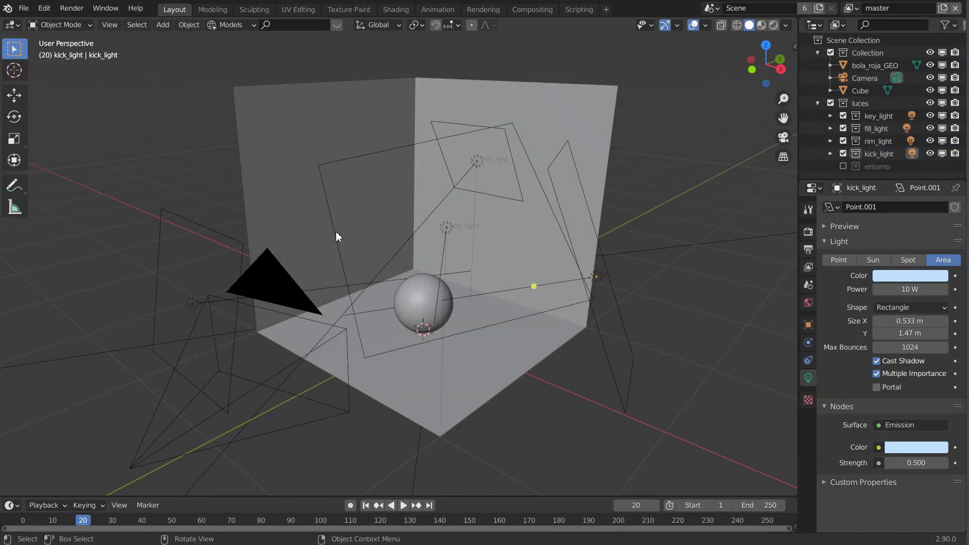
Orbit the red sphere studio scene and split the 3D Viewport into two side-by-side views.
{"action": "mouse_move", "coordinate": [144, 219]}
{"action": "middle_mouse_down"}
{"action": "mouse_move", "coordinate": [247, 217]}
{"action": "mouse_move", "coordinate": [226, 186]}
{"action": "mouse_move", "coordinate": [184, 213]}
{"action": "mouse_move", "coordinate": [213, 208]}
{"action": "mouse_move", "coordinate": [202, 207]}
{"action": "middle_mouse_up"}
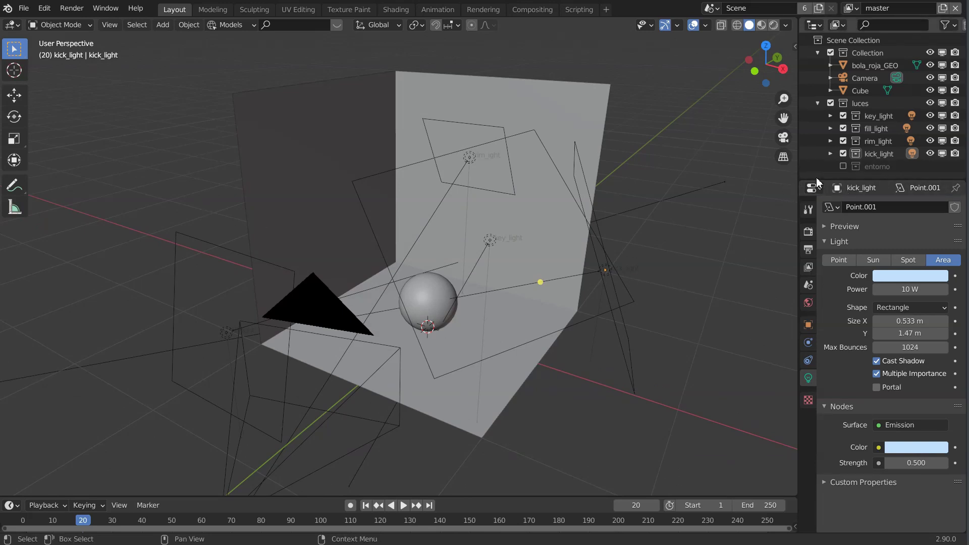
{"action": "left_click_drag", "start_coordinate": [818, 179], "coordinate": [819, 179]}
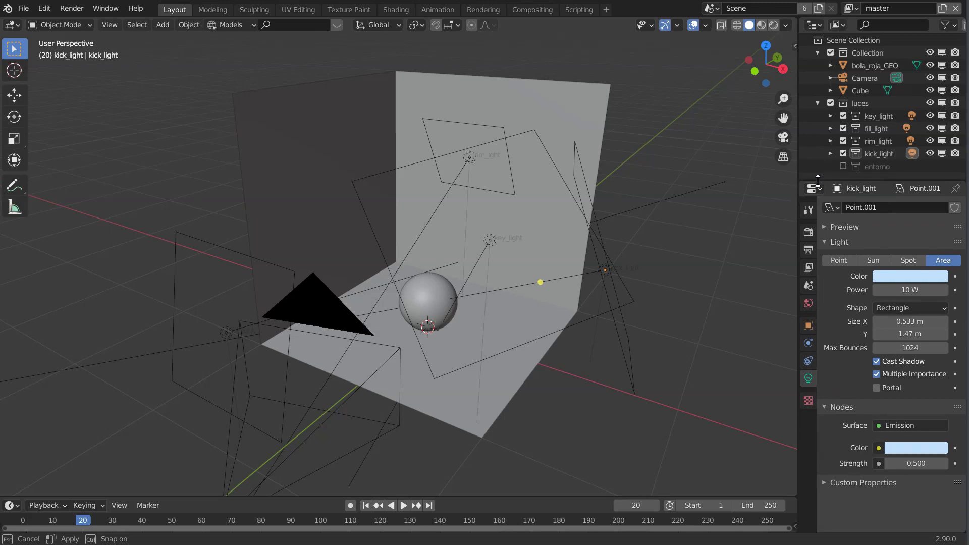
{"action": "left_click_drag", "start_coordinate": [790, 25], "coordinate": [651, 36]}
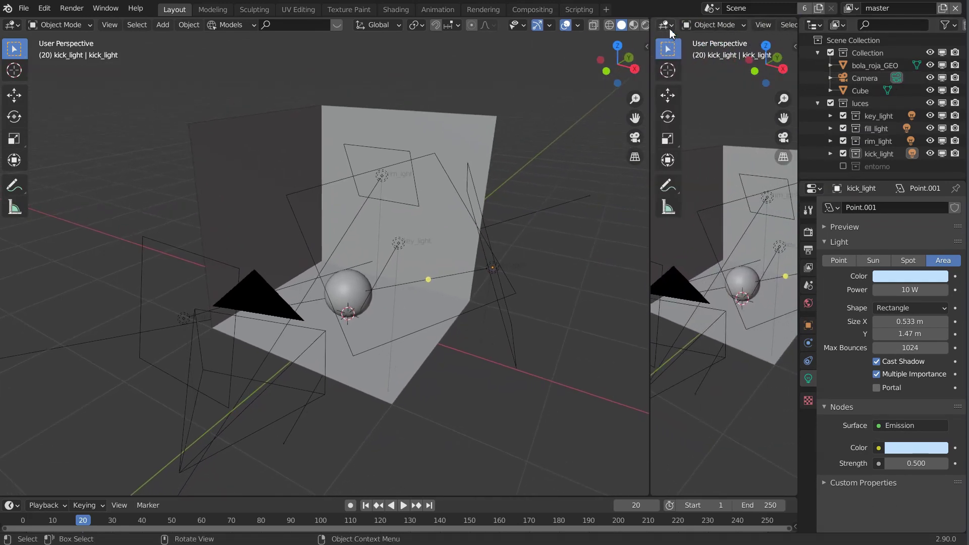
Make the new right area an Outliner, merge the old Outliner into Properties, and widen the new one.
{"action": "left_click", "coordinate": [667, 27]}
{"action": "left_click", "coordinate": [620, 72]}
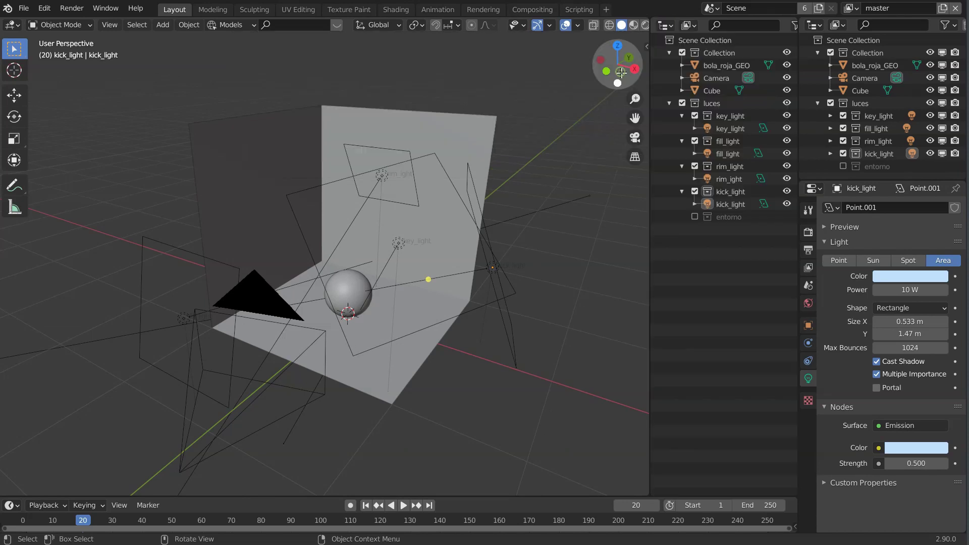
{"action": "right_click", "coordinate": [821, 180]}
{"action": "left_click", "coordinate": [833, 207]}
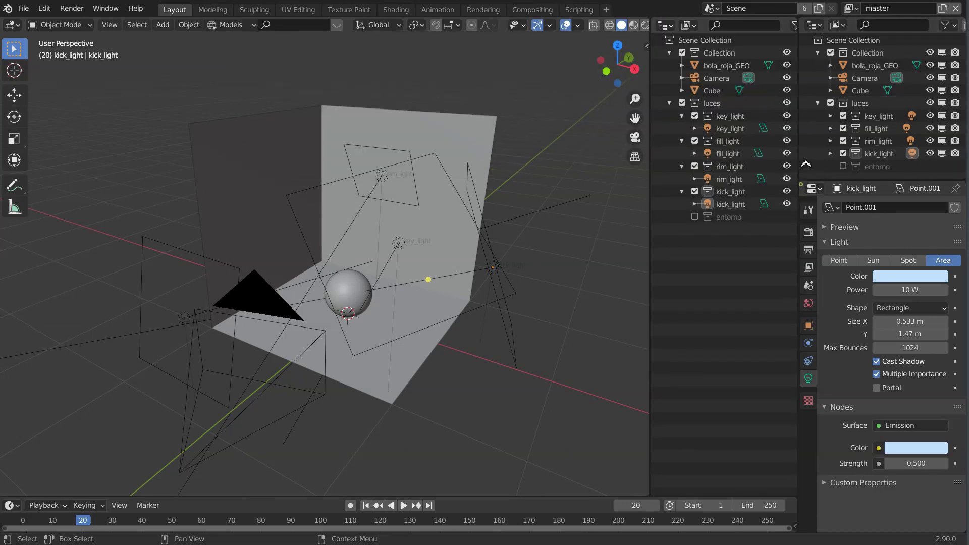
{"action": "left_click", "coordinate": [797, 225]}
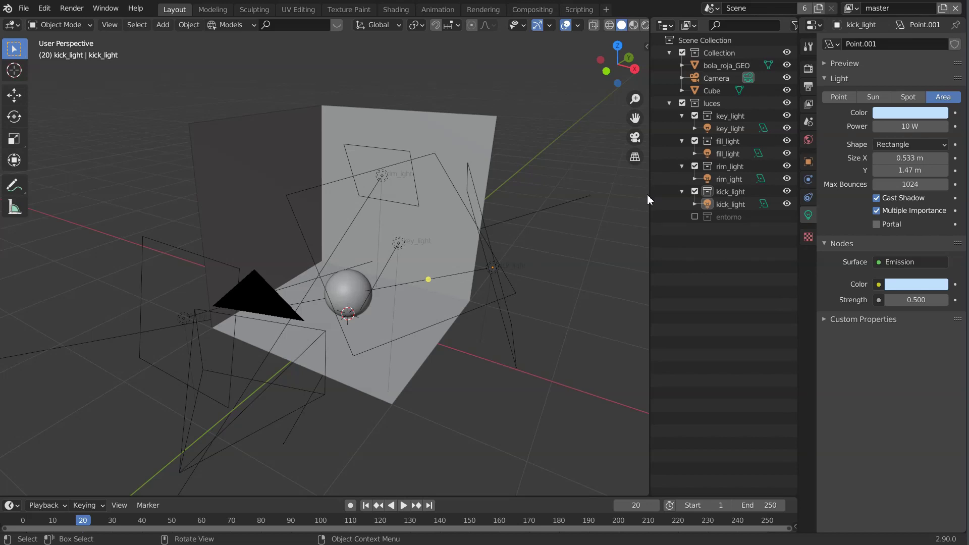
{"action": "left_click_drag", "start_coordinate": [650, 196], "coordinate": [634, 195]}
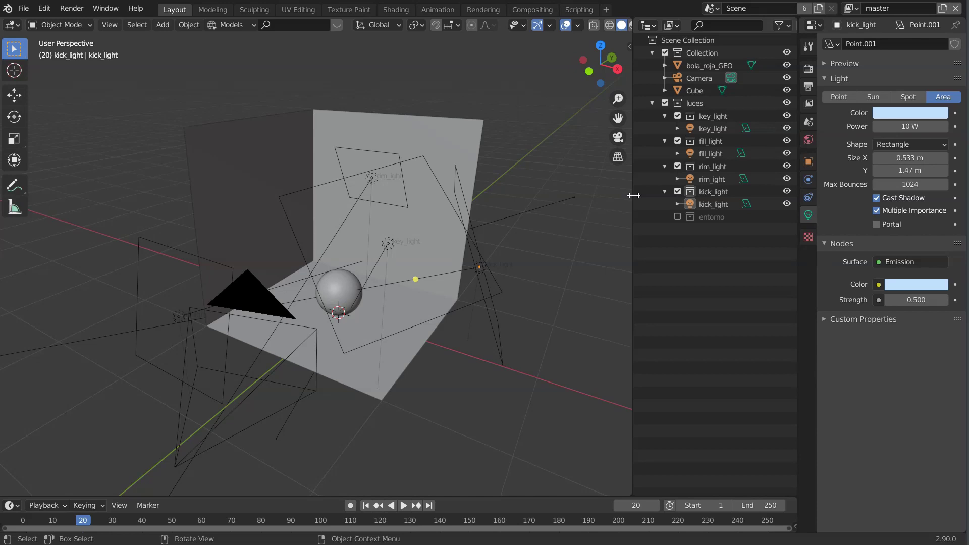
{"action": "mouse_move", "coordinate": [392, 223]}
{"action": "middle_mouse_down"}
{"action": "mouse_move", "coordinate": [350, 253]}
{"action": "mouse_move", "coordinate": [357, 244]}
{"action": "middle_mouse_up"}
{"action": "left_click", "coordinate": [371, 174]}
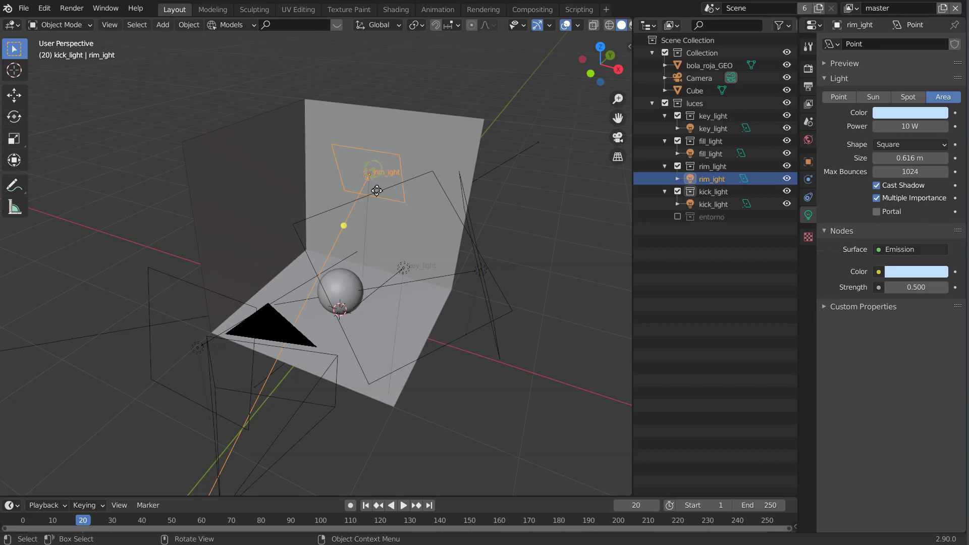
{"action": "key", "text": "KP_Decimal"}
{"action": "mouse_move", "coordinate": [400, 222]}
{"action": "middle_mouse_down"}
{"action": "mouse_move", "coordinate": [307, 246]}
{"action": "mouse_move", "coordinate": [392, 268]}
{"action": "middle_mouse_up"}
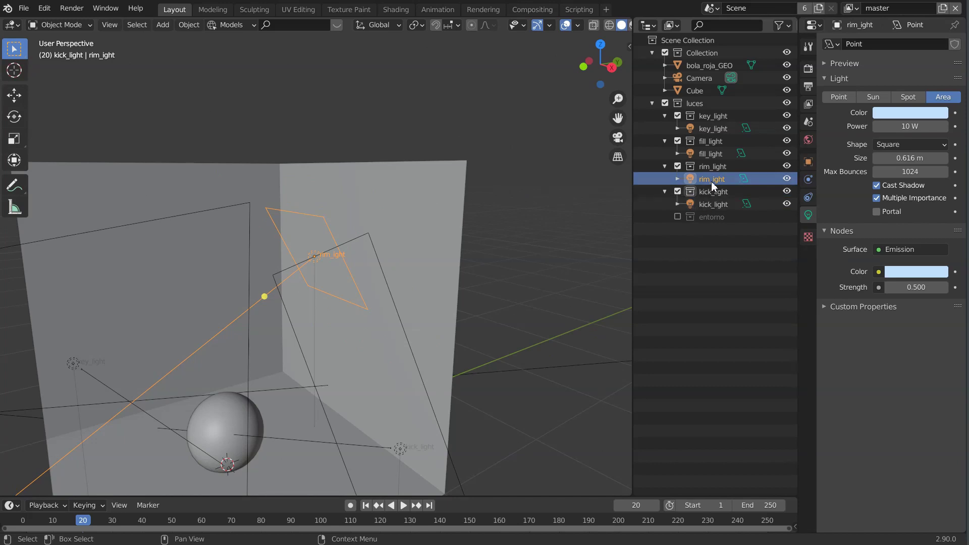
{"action": "left_click", "coordinate": [722, 131]}
{"action": "mouse_move", "coordinate": [525, 253]}
{"action": "middle_mouse_down"}
{"action": "mouse_move", "coordinate": [353, 295]}
{"action": "mouse_move", "coordinate": [435, 306]}
{"action": "middle_mouse_up"}
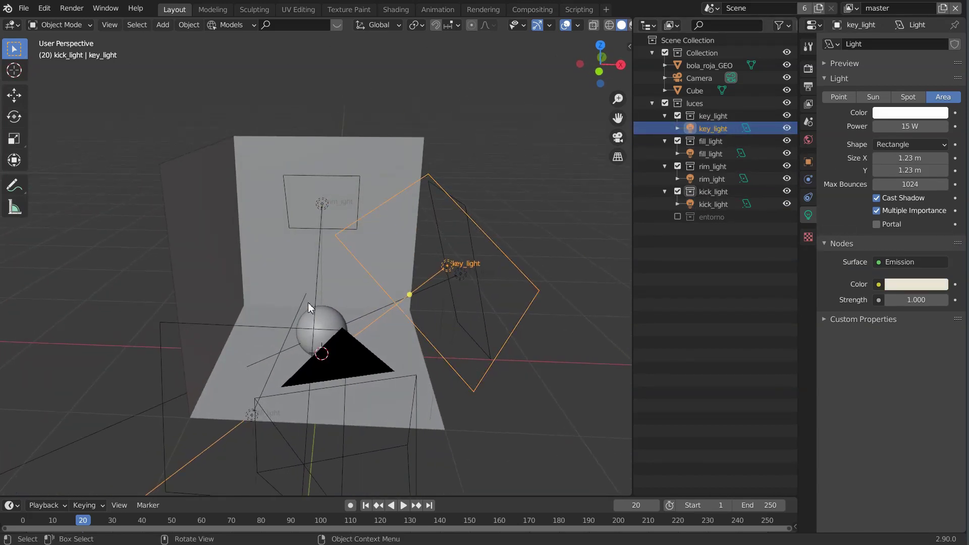
{"action": "left_click", "coordinate": [720, 154]}
{"action": "left_click", "coordinate": [709, 178]}
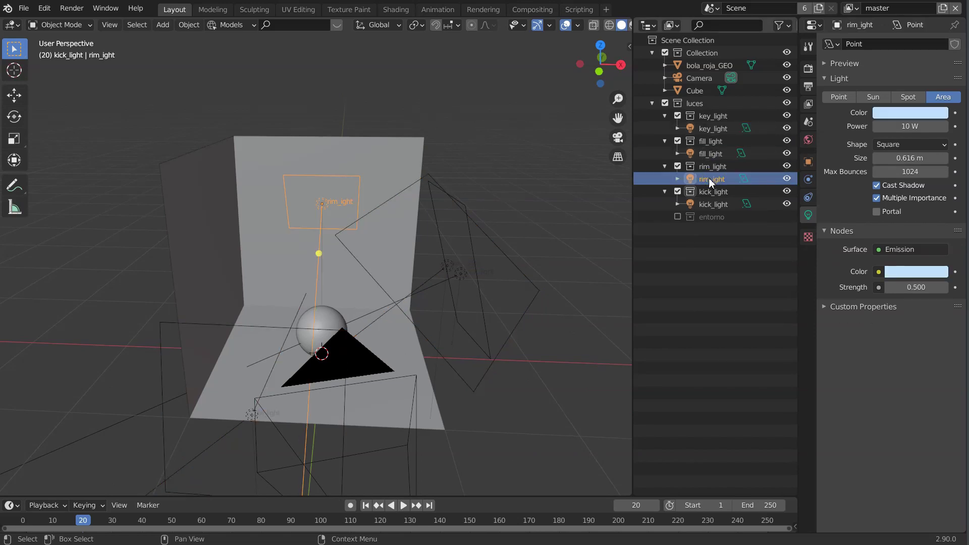
{"action": "left_click", "coordinate": [715, 205]}
{"action": "mouse_move", "coordinate": [547, 304]}
{"action": "middle_mouse_down"}
{"action": "mouse_move", "coordinate": [488, 314]}
{"action": "mouse_move", "coordinate": [549, 283]}
{"action": "mouse_move", "coordinate": [528, 286]}
{"action": "middle_mouse_up"}
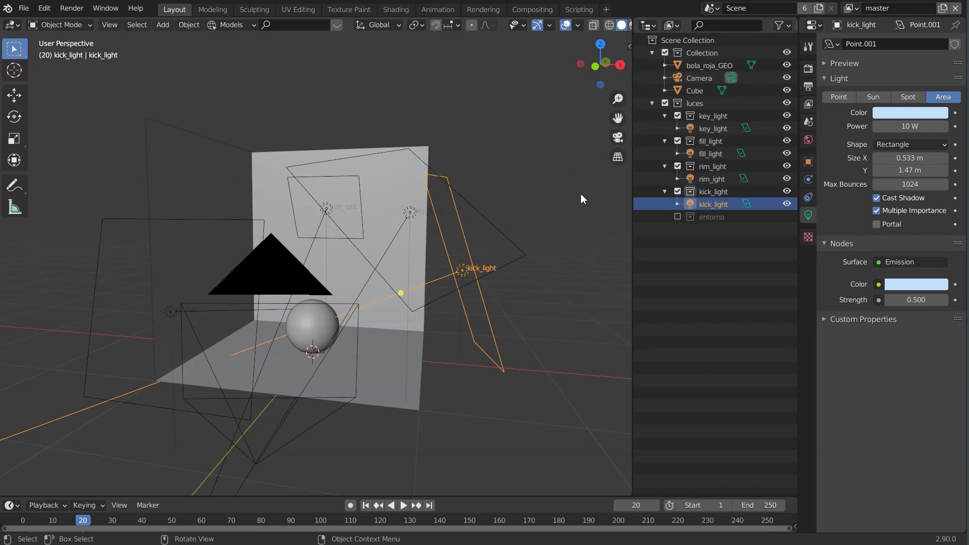
From the camera view, render a region box around the sphere in Rendered shading.
{"action": "left_click", "coordinate": [853, 8]}
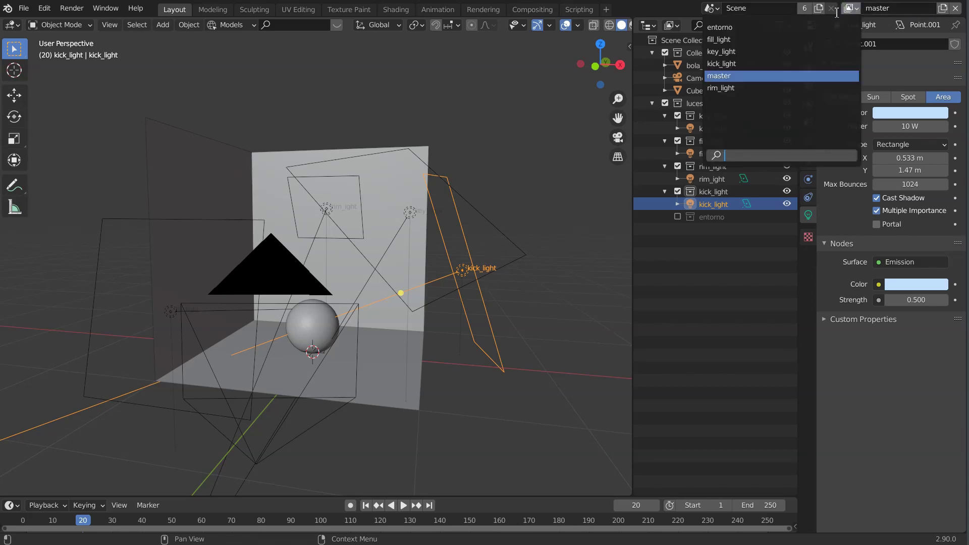
{"action": "left_click", "coordinate": [720, 76]}
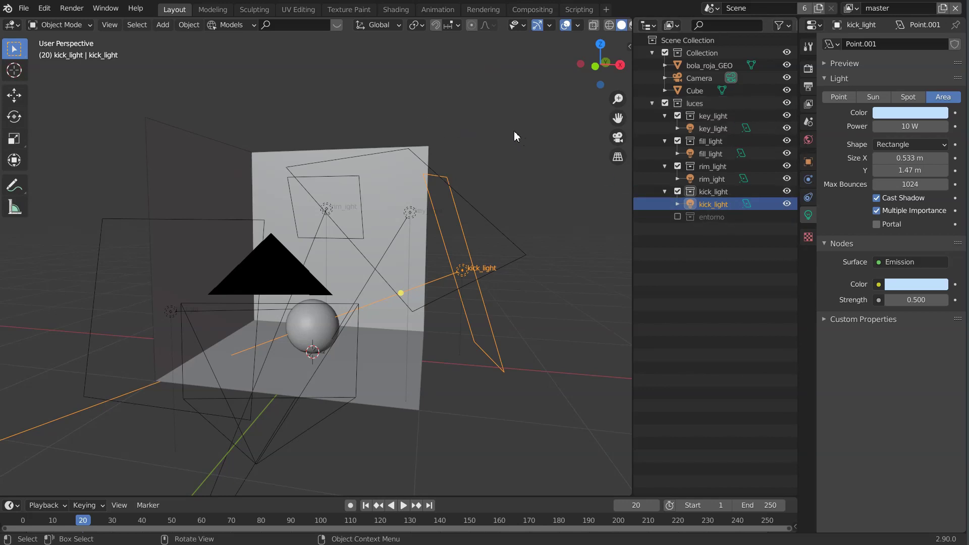
{"action": "key", "text": "KP_0"}
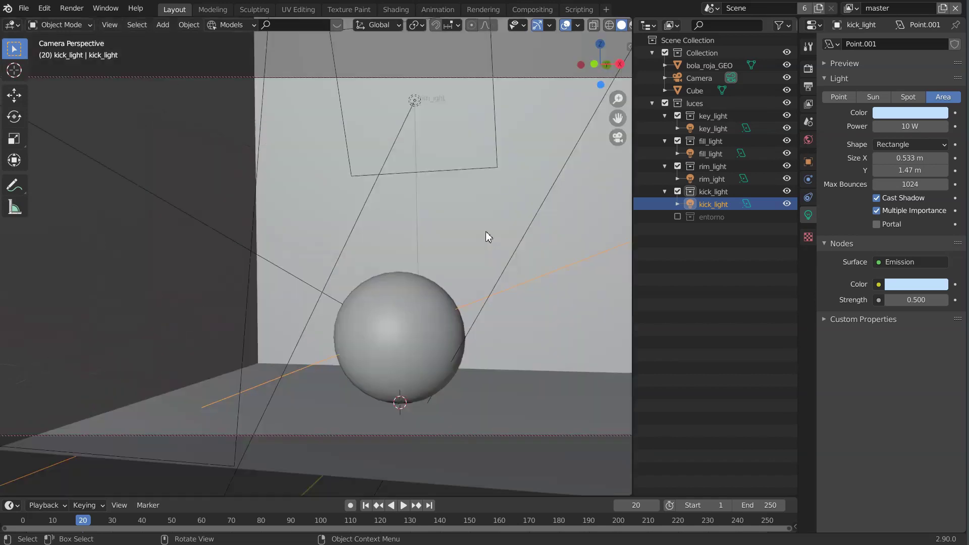
{"action": "key", "text": "ctrl+b"}
{"action": "mouse_move", "coordinate": [213, 155]}
{"action": "left_mouse_down"}
{"action": "mouse_move", "coordinate": [529, 400]}
{"action": "mouse_move", "coordinate": [514, 400]}
{"action": "left_mouse_up"}
{"action": "scroll", "coordinate": [601, 28], "scroll_direction": "down", "scroll_amount": 1}
{"action": "scroll", "coordinate": [443, 26], "scroll_direction": "down", "scroll_amount": 1}
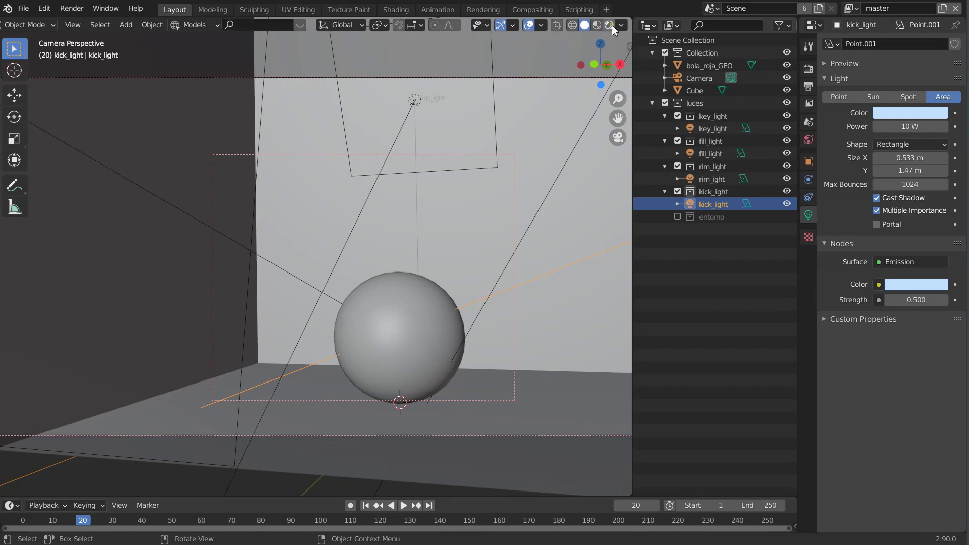
{"action": "left_click", "coordinate": [609, 25]}
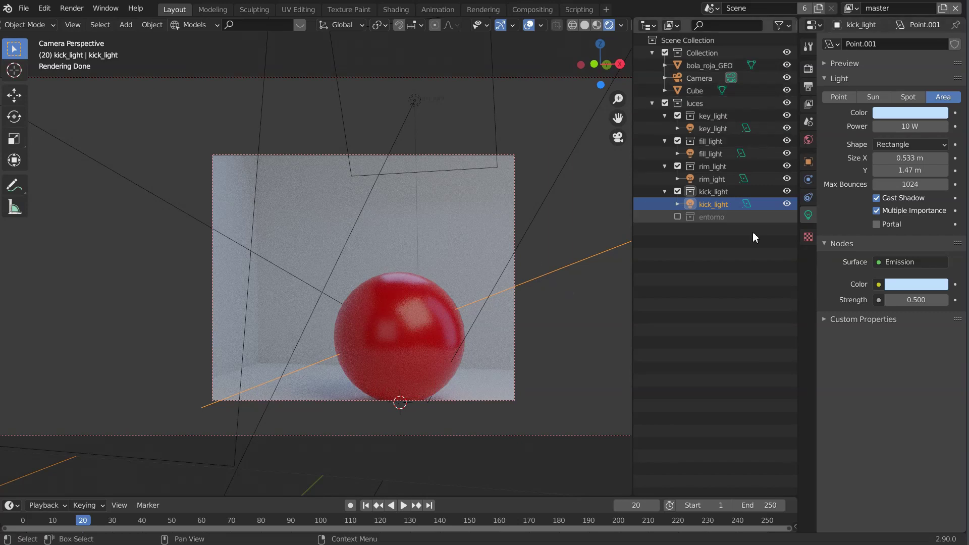
Cycle through the key_light, fill_light, kick_light and rim_light view layers, then clear the render region.
{"action": "left_click", "coordinate": [853, 10]}
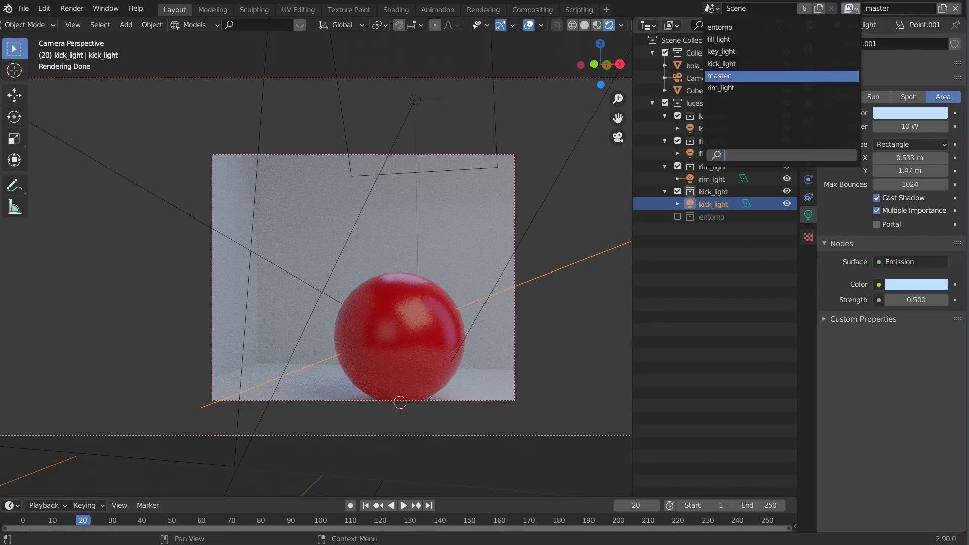
{"action": "left_click", "coordinate": [727, 51]}
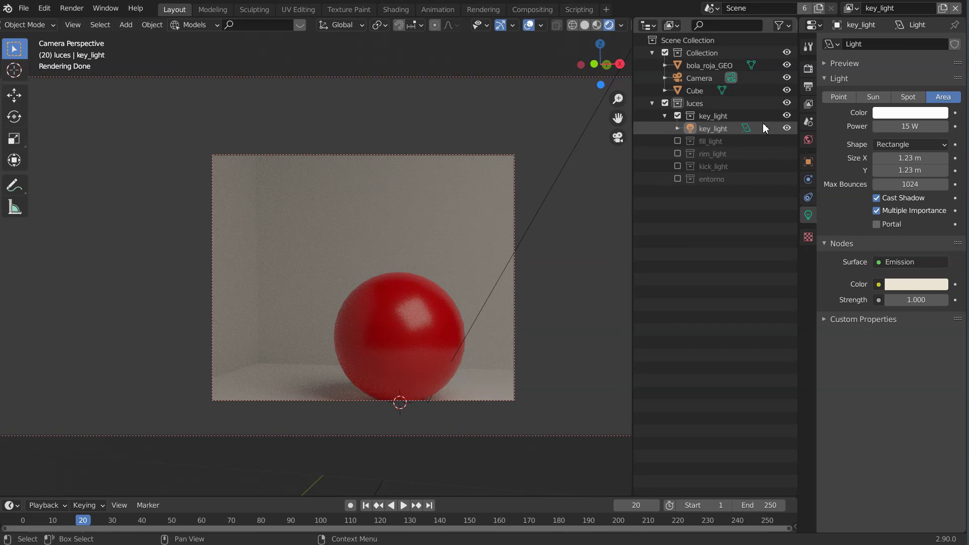
{"action": "left_click", "coordinate": [855, 9]}
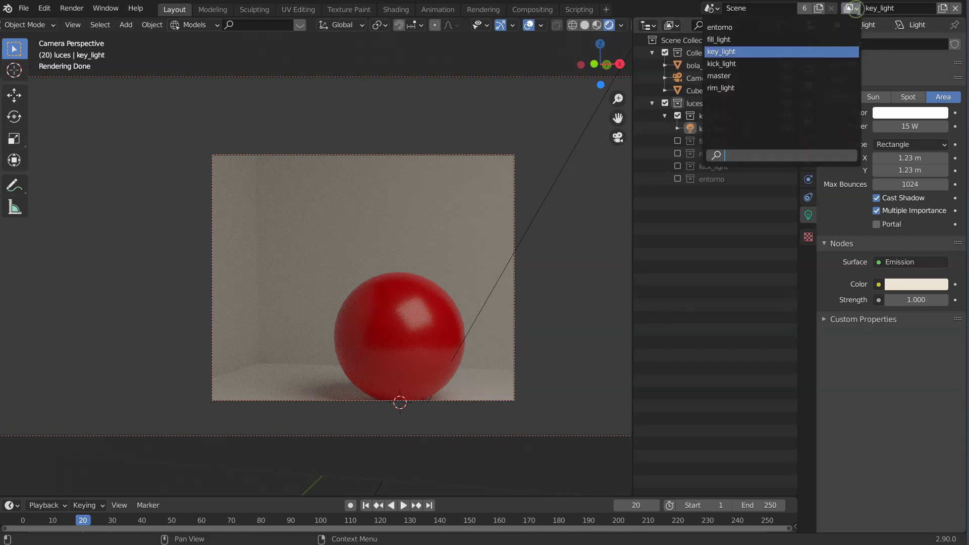
{"action": "left_click", "coordinate": [734, 40]}
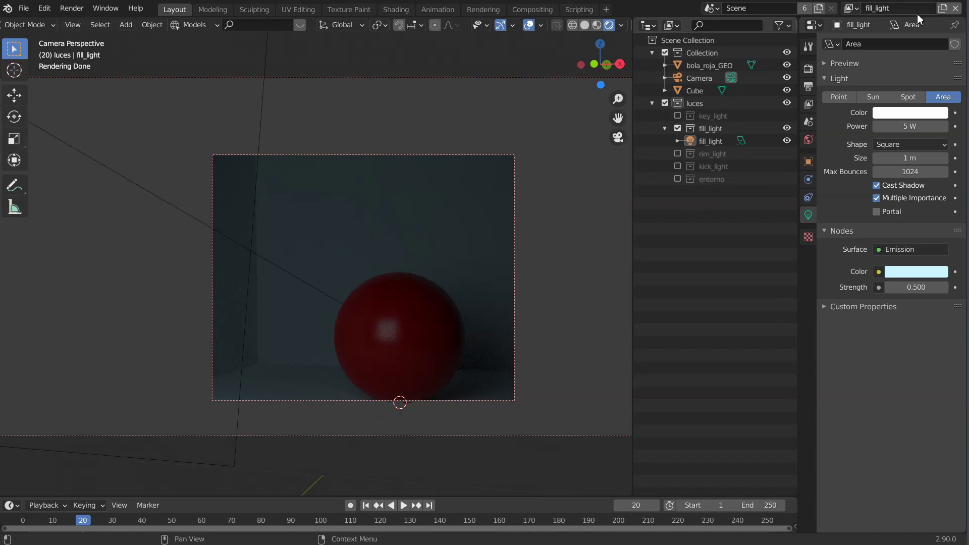
{"action": "left_click", "coordinate": [853, 8]}
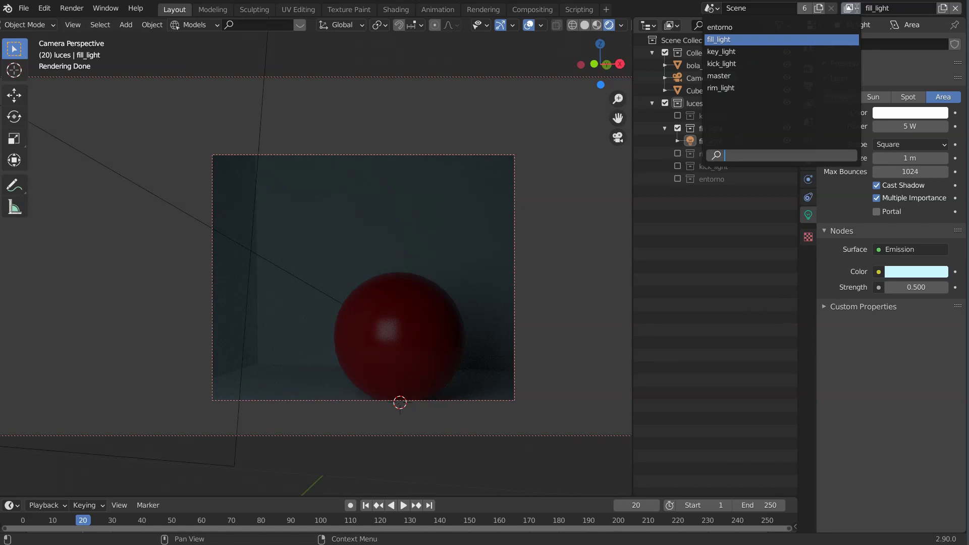
{"action": "left_click", "coordinate": [746, 64]}
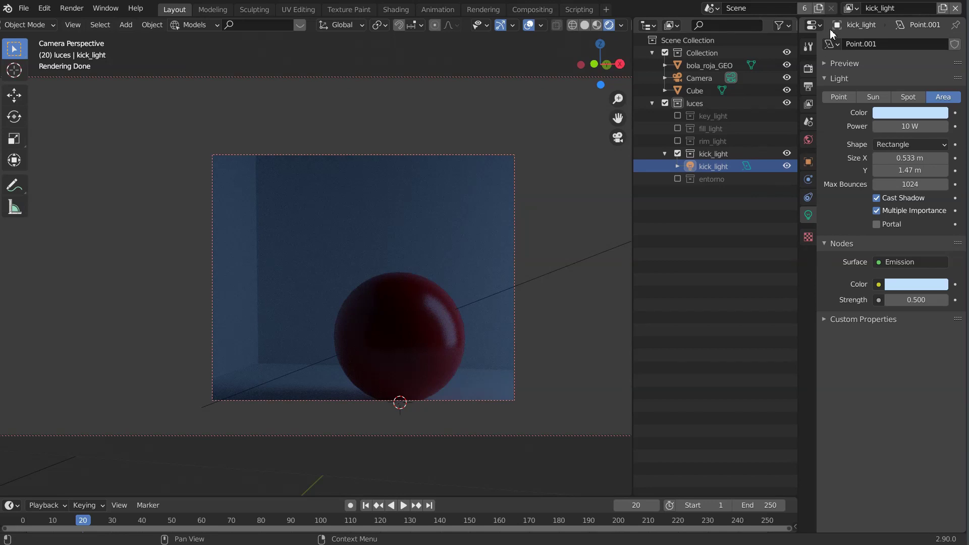
{"action": "left_click", "coordinate": [852, 9]}
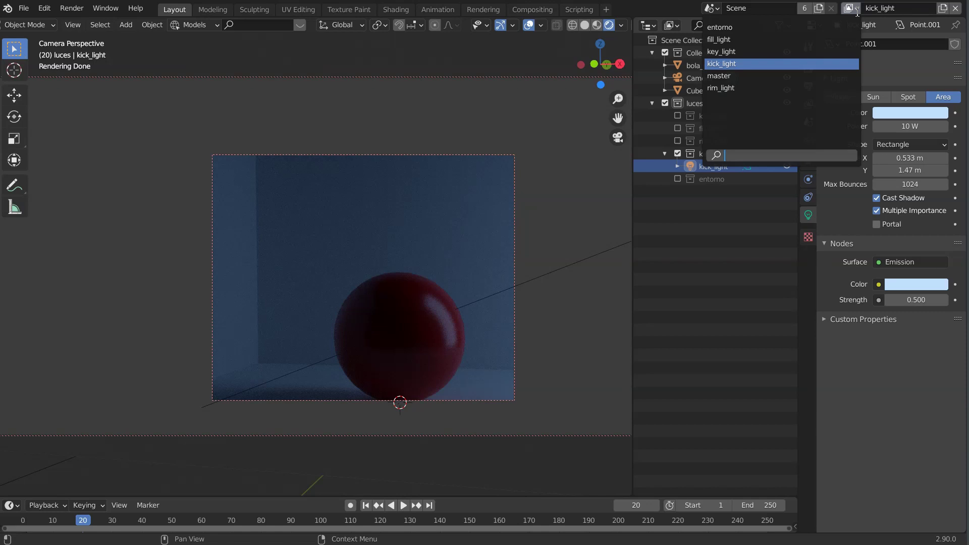
{"action": "left_click", "coordinate": [734, 88]}
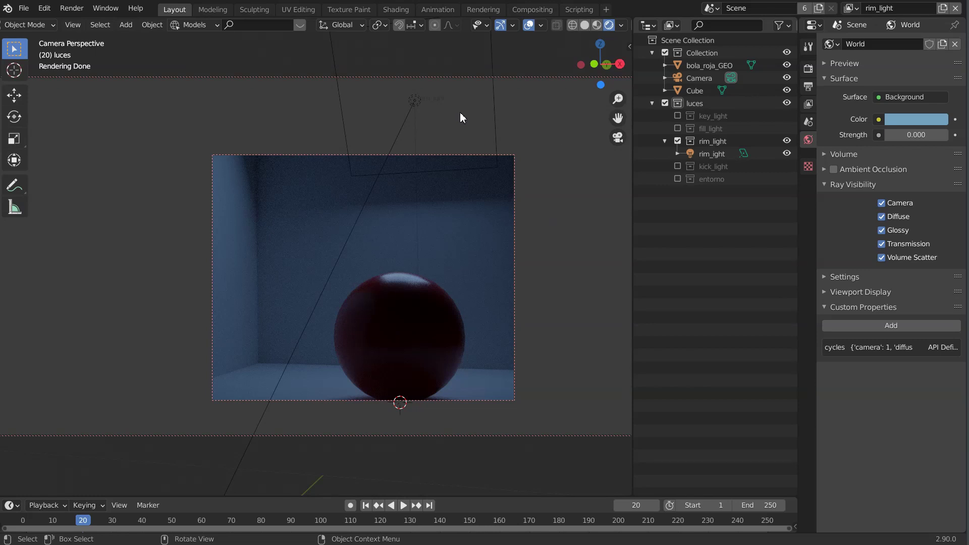
{"action": "key", "text": "ctrl+alt+b"}
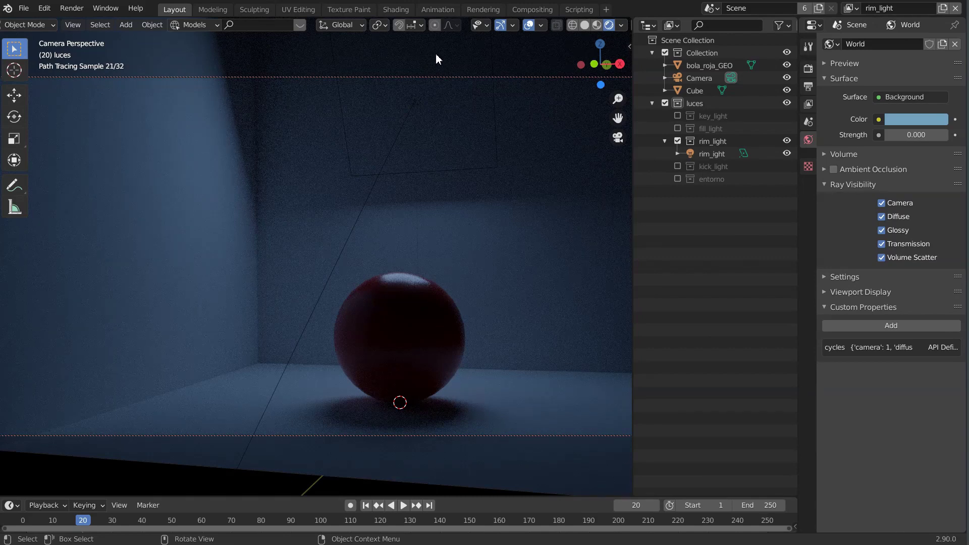
{"action": "left_click", "coordinate": [478, 10]}
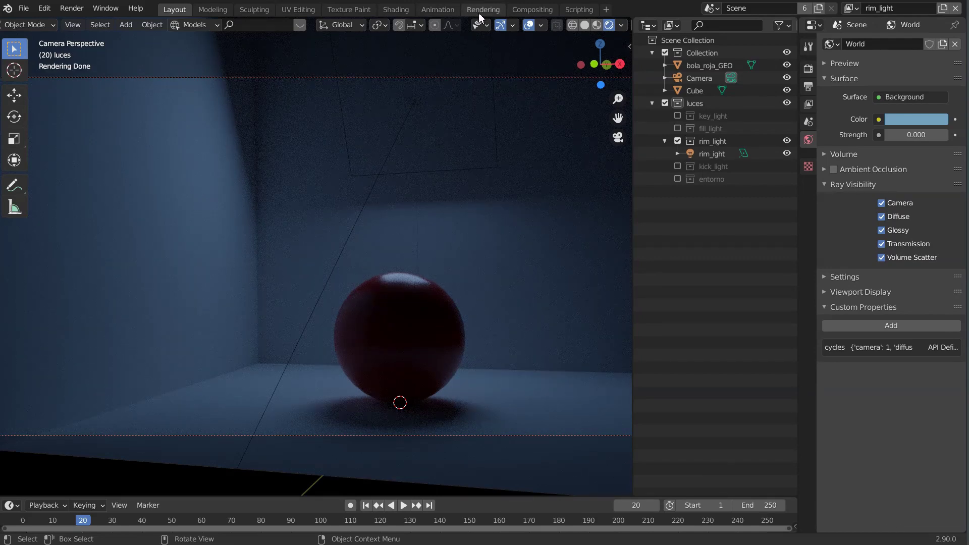
Render a Cycles image of the red sphere, check its Layer list, and return to Layout.
{"action": "key", "text": "KP_1"}
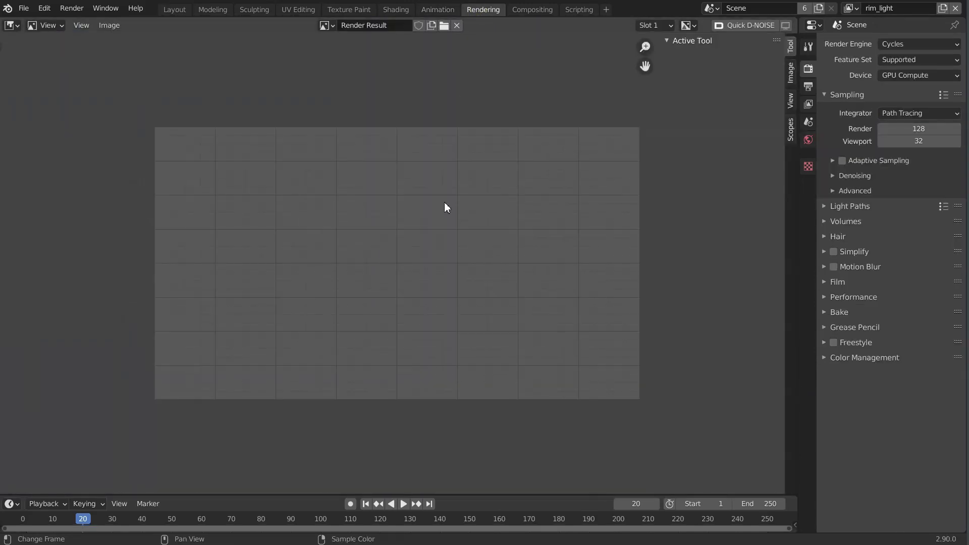
{"action": "key", "text": "F12"}
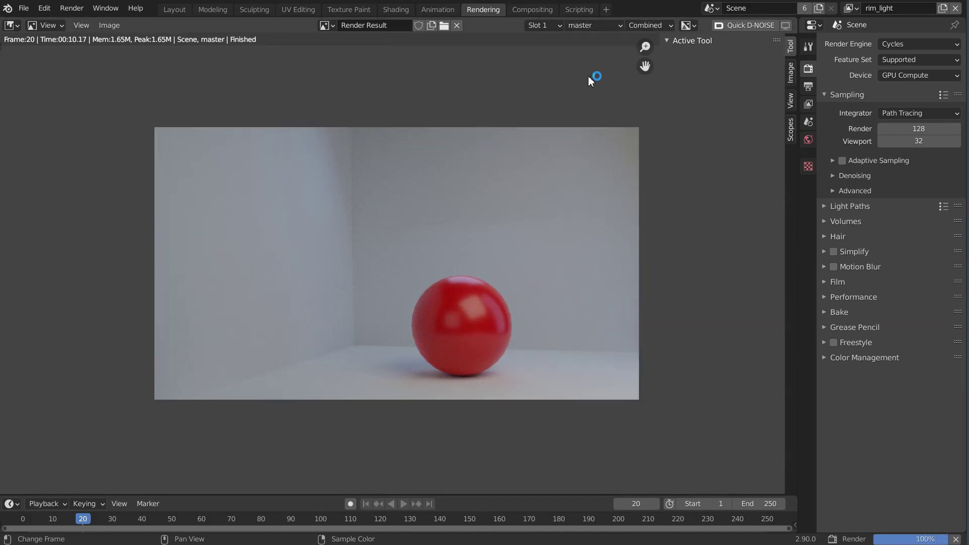
{"action": "left_click", "coordinate": [593, 26]}
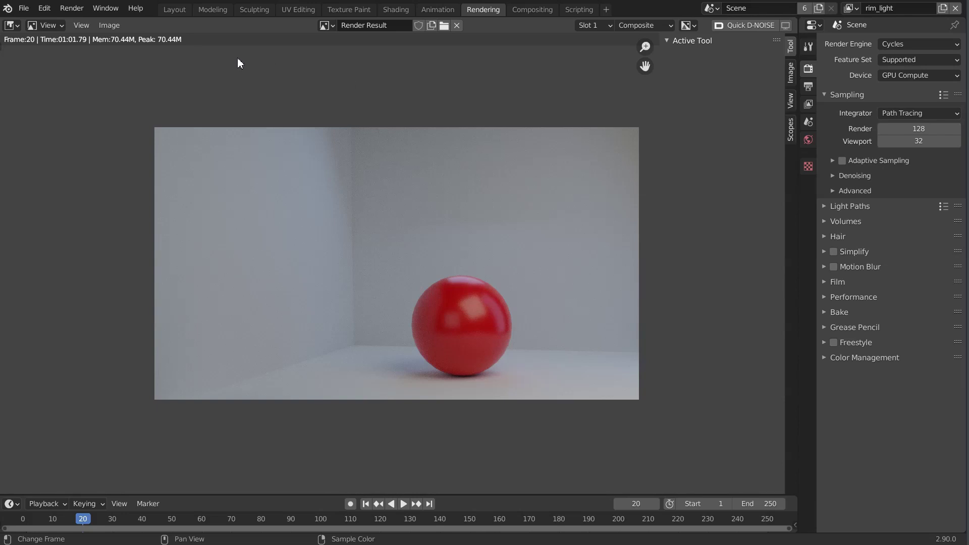
{"action": "left_click", "coordinate": [172, 9]}
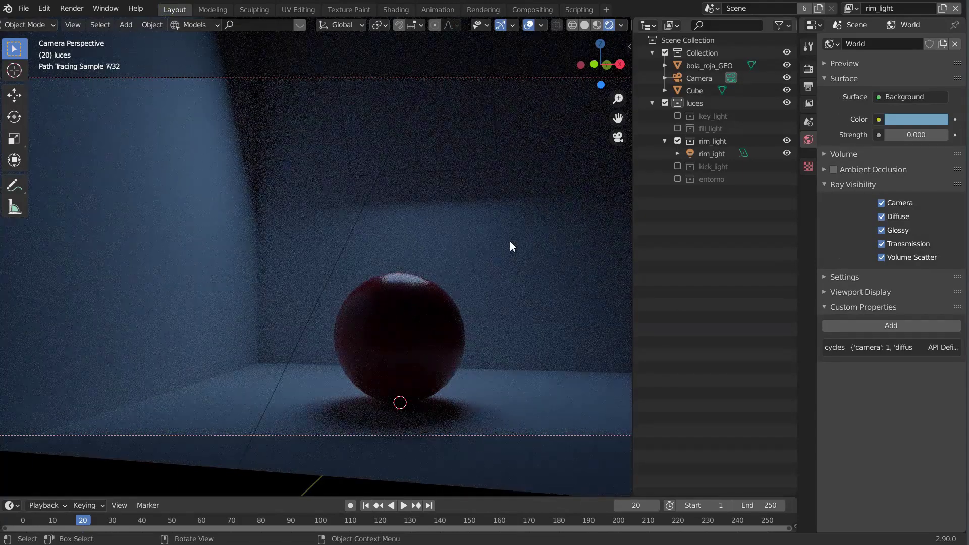
Return to wireframe shading, switch to the entorno view layer, and select the large entorno sphere.
{"action": "key", "text": "shift+z"}
{"action": "scroll", "coordinate": [510, 240], "scroll_direction": "down", "scroll_amount": 3}
{"action": "scroll", "coordinate": [480, 259], "scroll_direction": "down", "scroll_amount": 2}
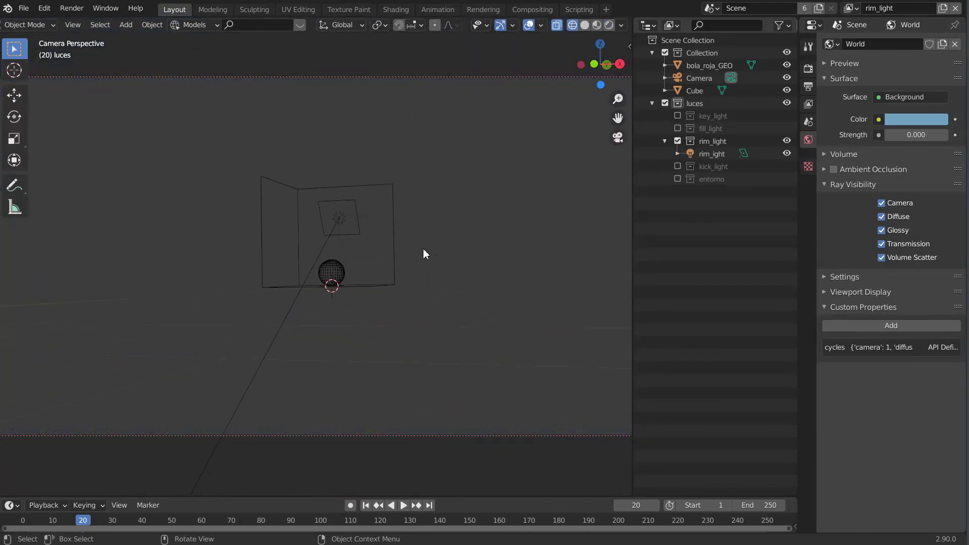
{"action": "middle_click_drag", "start_coordinate": [425, 248], "coordinate": [441, 269]}
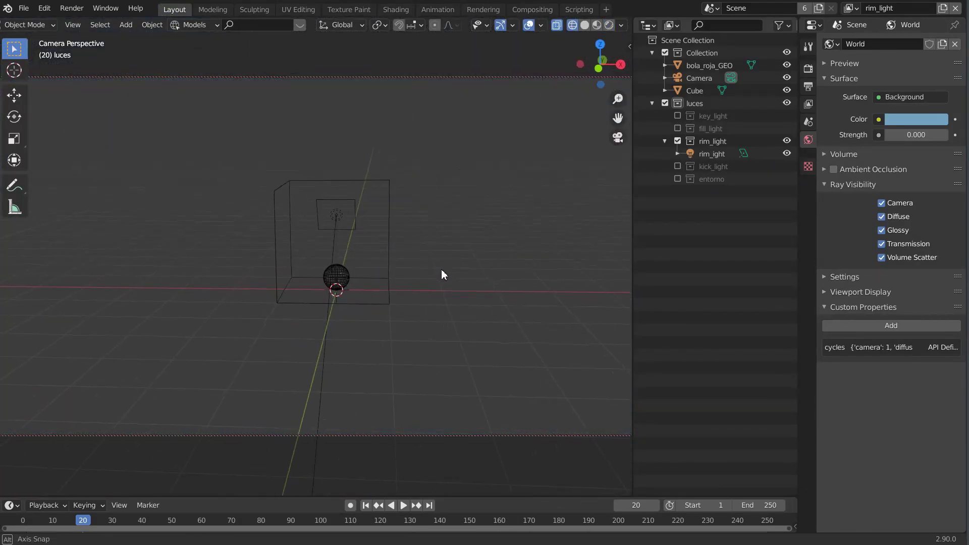
{"action": "left_click", "coordinate": [853, 8]}
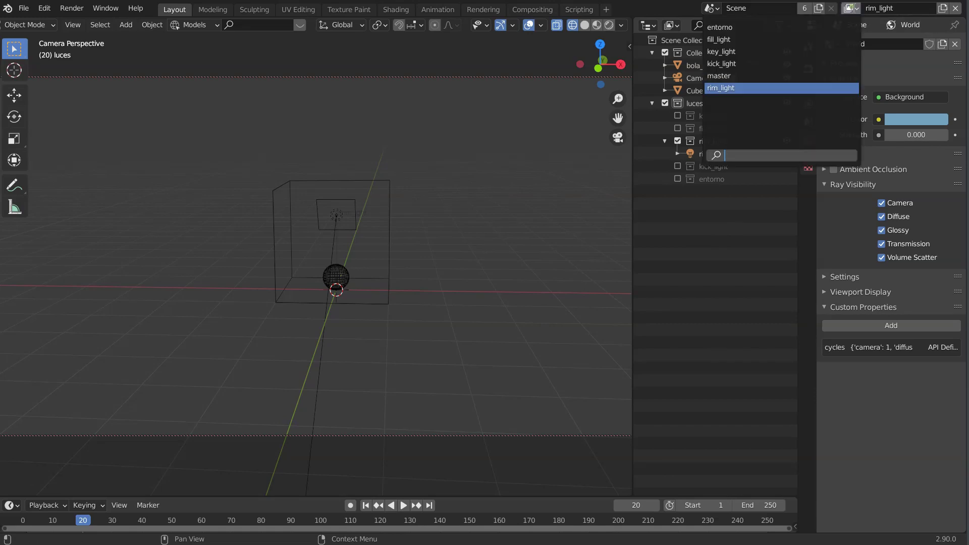
{"action": "left_click", "coordinate": [717, 28]}
{"action": "middle_click_drag", "start_coordinate": [354, 266], "coordinate": [361, 301]}
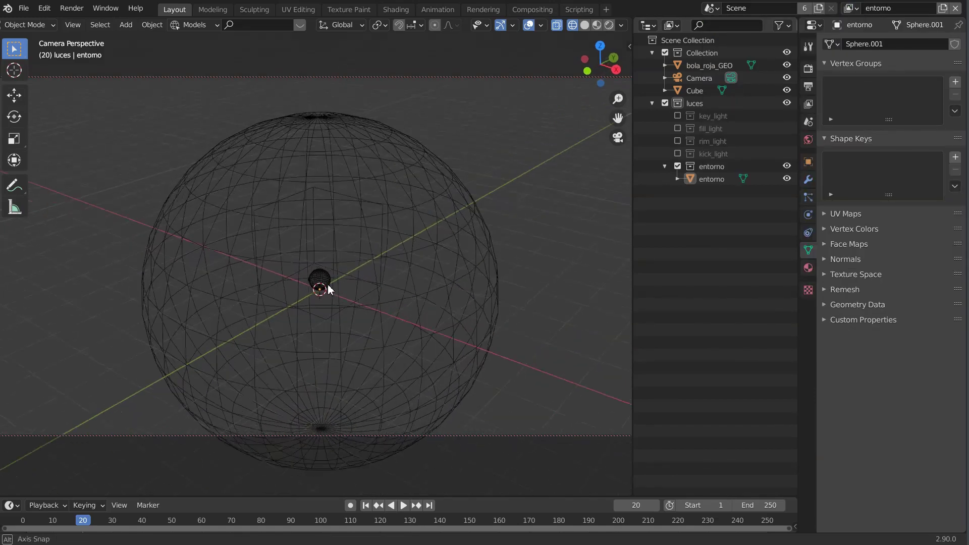
{"action": "left_click", "coordinate": [332, 174]}
{"action": "middle_click_drag", "start_coordinate": [331, 182], "coordinate": [440, 256]}
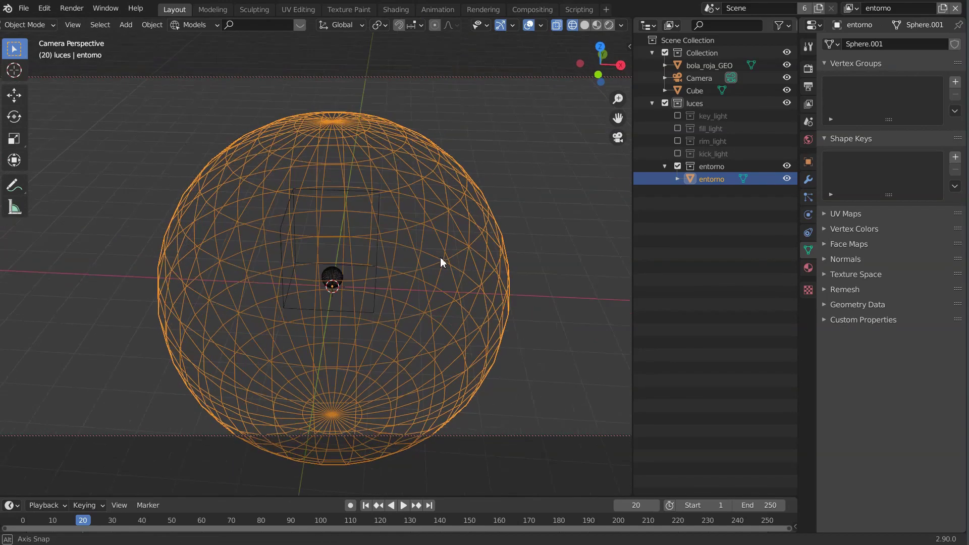
Inspect the entorno sphere's material and World settings, check the camera view, then go to Compositing.
{"action": "left_click", "coordinate": [808, 268]}
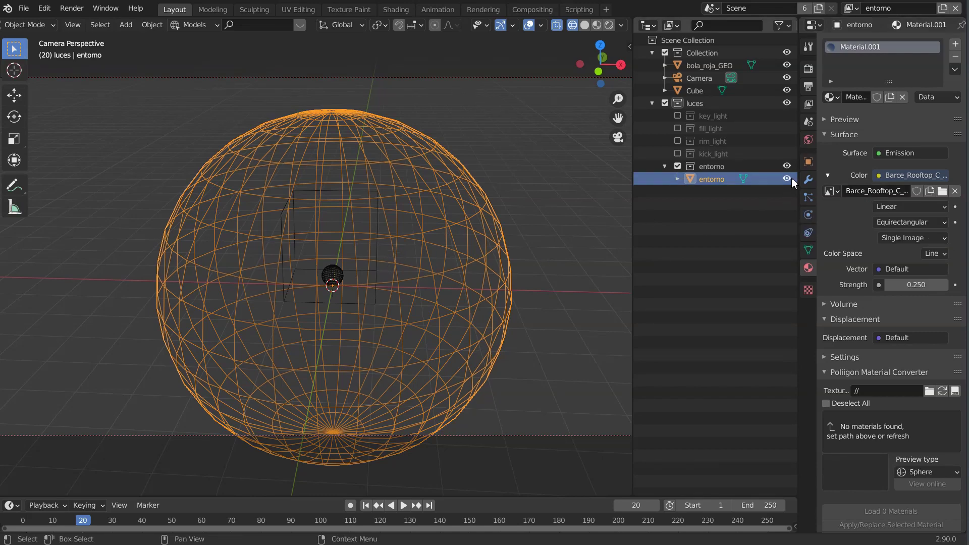
{"action": "left_click", "coordinate": [810, 141]}
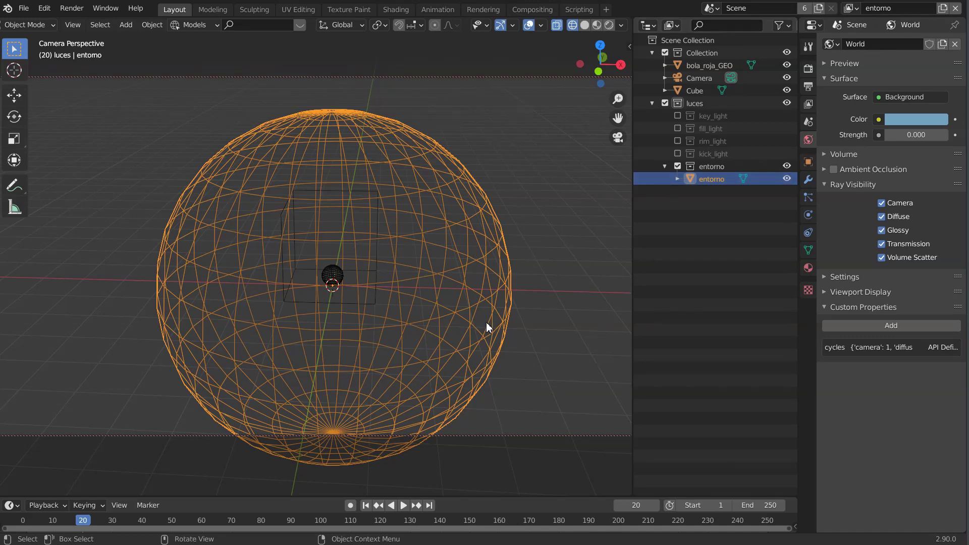
{"action": "key", "text": "KP_0"}
{"action": "key", "text": "KP_0"}
{"action": "left_click", "coordinate": [532, 9]}
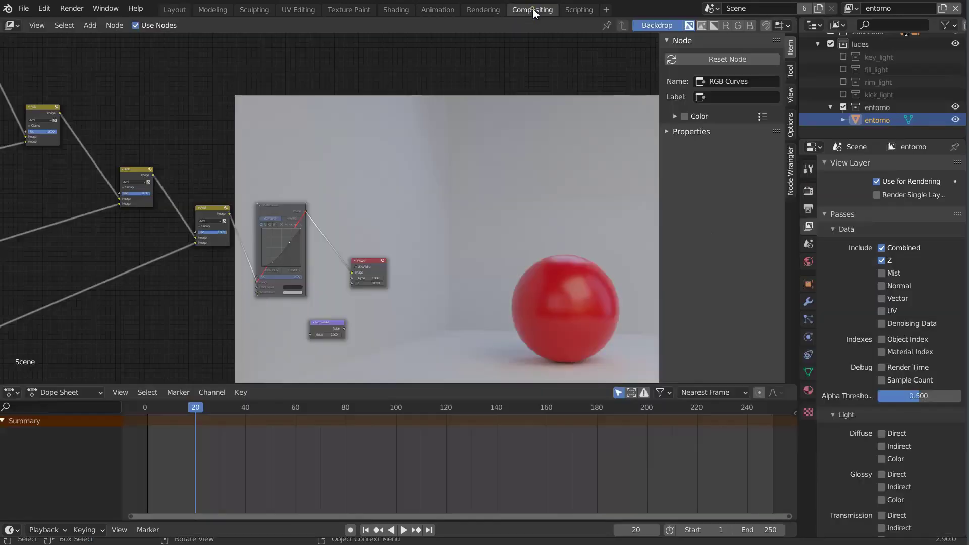
Move the top Render Layers and Composite nodes up and the Viewer node to the lower right.
{"action": "mouse_move", "coordinate": [411, 289]}
{"action": "middle_mouse_down"}
{"action": "mouse_move", "coordinate": [550, 173]}
{"action": "mouse_move", "coordinate": [370, 227]}
{"action": "mouse_move", "coordinate": [265, 214]}
{"action": "mouse_move", "coordinate": [210, 288]}
{"action": "mouse_move", "coordinate": [245, 201]}
{"action": "mouse_move", "coordinate": [263, 207]}
{"action": "middle_mouse_up"}
{"action": "left_click_drag", "start_coordinate": [80, 134], "coordinate": [77, 87]}
{"action": "left_click_drag", "start_coordinate": [238, 86], "coordinate": [218, 59]}
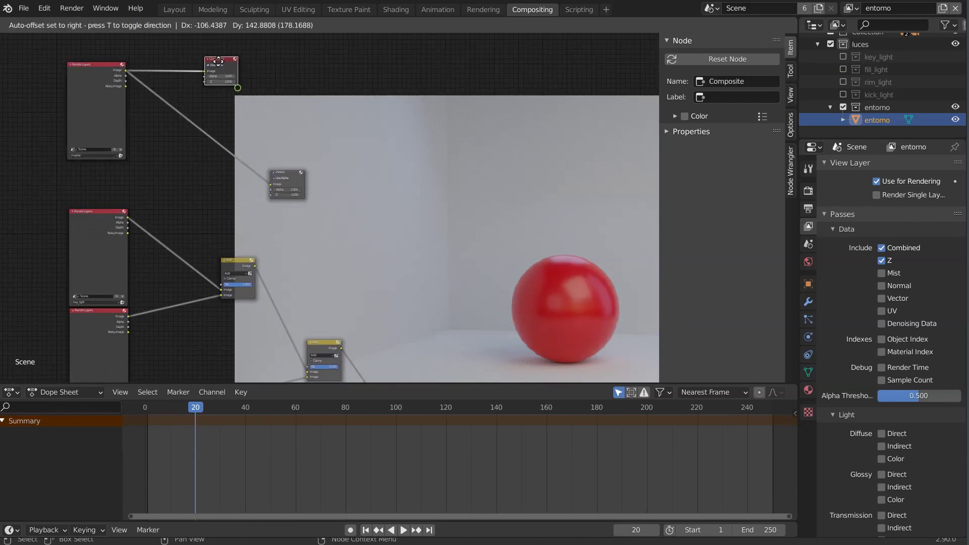
{"action": "left_click", "coordinate": [297, 175]}
{"action": "middle_click_drag", "start_coordinate": [408, 277], "coordinate": [313, 131]}
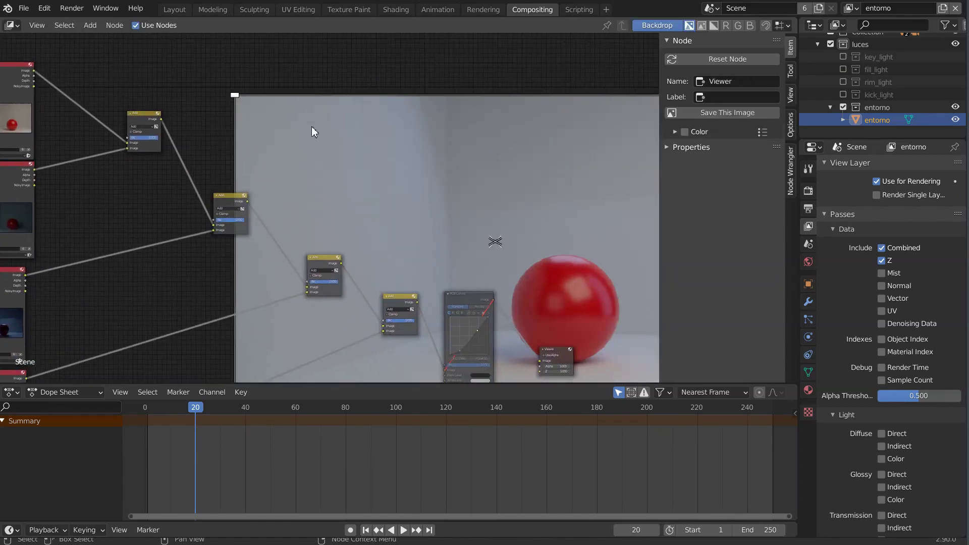
Box-select the Mix and RGB Curves nodes over the backdrop and delete them.
{"action": "left_click", "coordinate": [465, 294]}
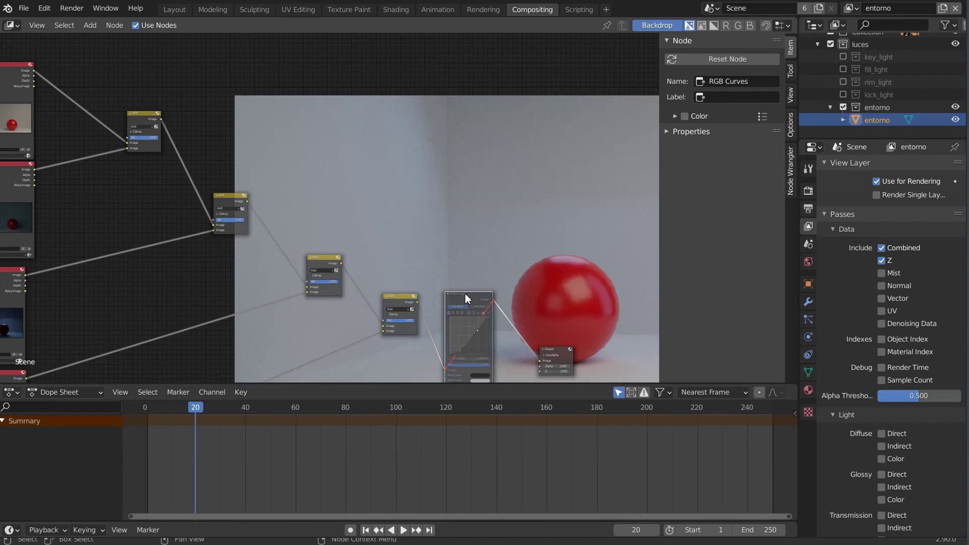
{"action": "scroll", "coordinate": [499, 273], "scroll_direction": "down", "scroll_amount": 1}
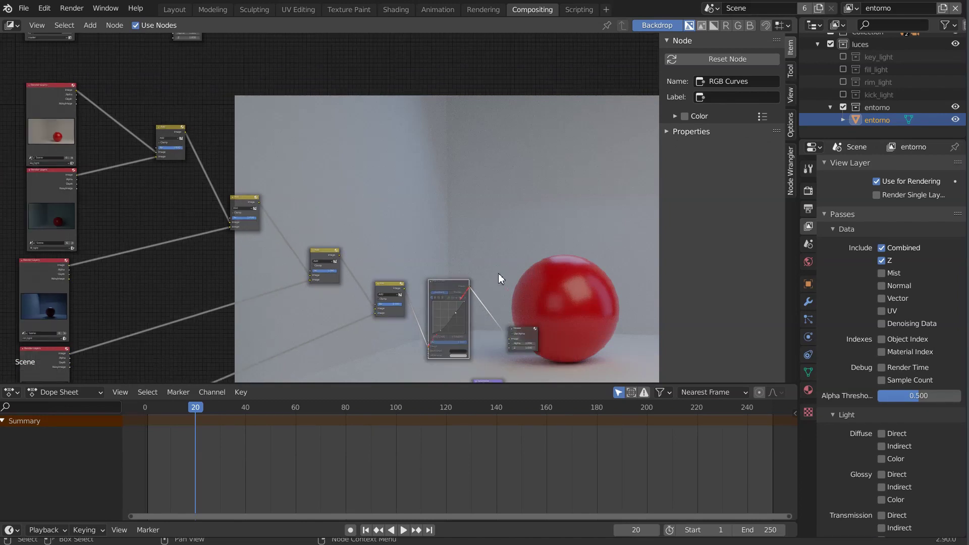
{"action": "scroll", "coordinate": [130, 154], "scroll_direction": "down", "scroll_amount": 2}
{"action": "left_click_drag", "start_coordinate": [174, 132], "coordinate": [595, 365]}
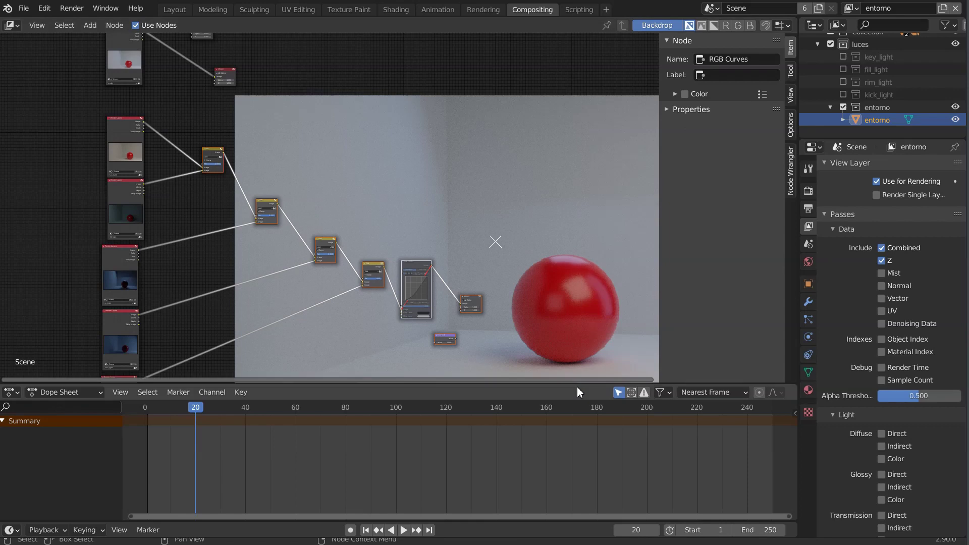
{"action": "key", "text": "x"}
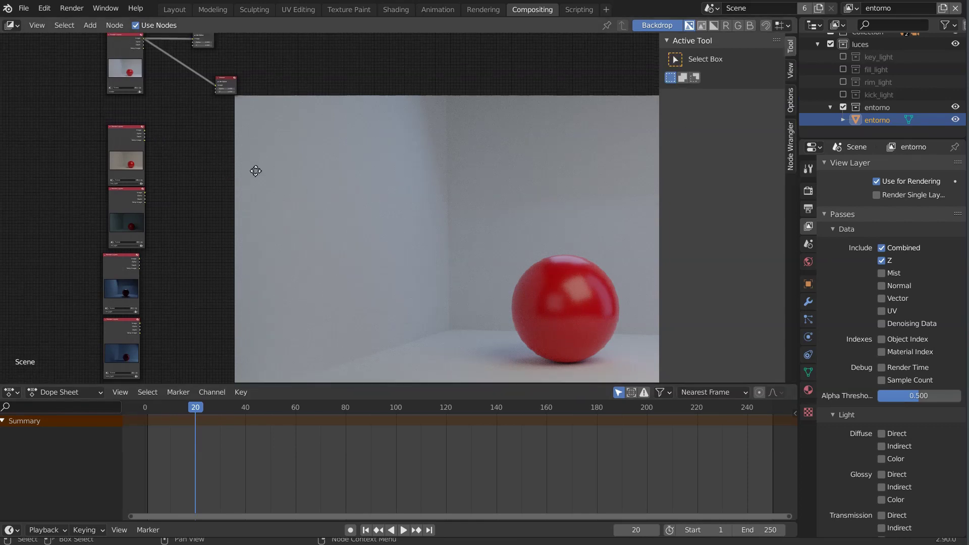
Pull the bottom Render Layers node, Composite and Viewer closer together.
{"action": "middle_click_drag", "start_coordinate": [243, 94], "coordinate": [262, 153]}
{"action": "left_click", "coordinate": [246, 141]}
{"action": "scroll", "coordinate": [265, 168], "scroll_direction": "up", "scroll_amount": 2}
{"action": "scroll", "coordinate": [242, 161], "scroll_direction": "up", "scroll_amount": 2}
{"action": "middle_click_drag", "start_coordinate": [202, 171], "coordinate": [326, 232]}
{"action": "scroll", "coordinate": [140, 158], "scroll_direction": "up", "scroll_amount": 2}
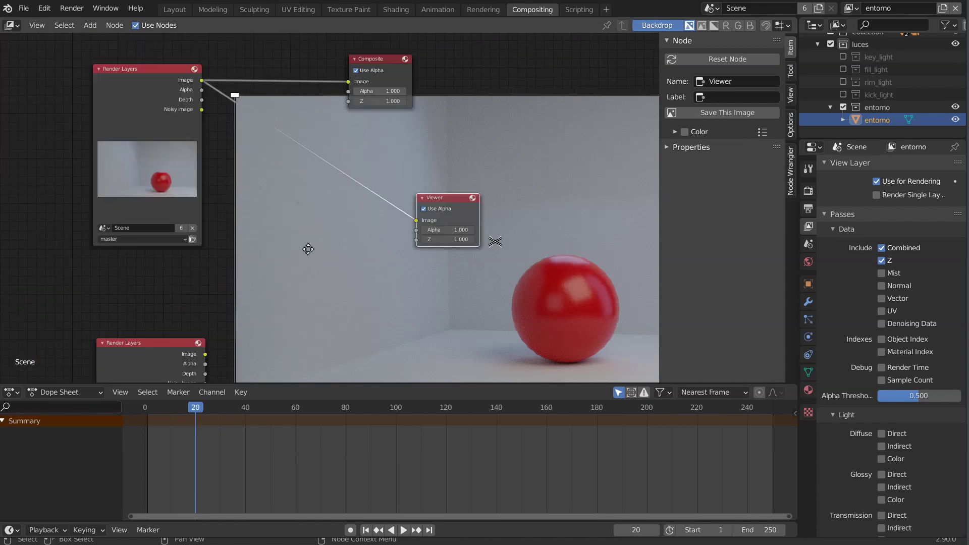
{"action": "scroll", "coordinate": [187, 231], "scroll_direction": "up", "scroll_amount": 3}
{"action": "scroll", "coordinate": [283, 272], "scroll_direction": "up", "scroll_amount": 1}
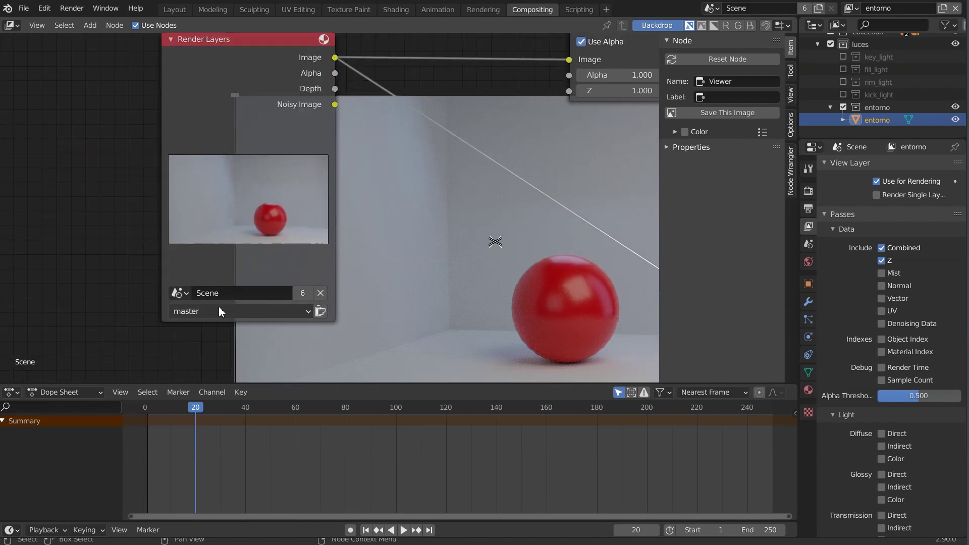
{"action": "scroll", "coordinate": [361, 298], "scroll_direction": "down", "scroll_amount": 3}
{"action": "scroll", "coordinate": [403, 260], "scroll_direction": "down", "scroll_amount": 2}
{"action": "mouse_move", "coordinate": [418, 272]}
{"action": "middle_mouse_down"}
{"action": "mouse_move", "coordinate": [219, 200]}
{"action": "mouse_move", "coordinate": [112, 125]}
{"action": "middle_mouse_up"}
{"action": "left_click", "coordinate": [71, 303]}
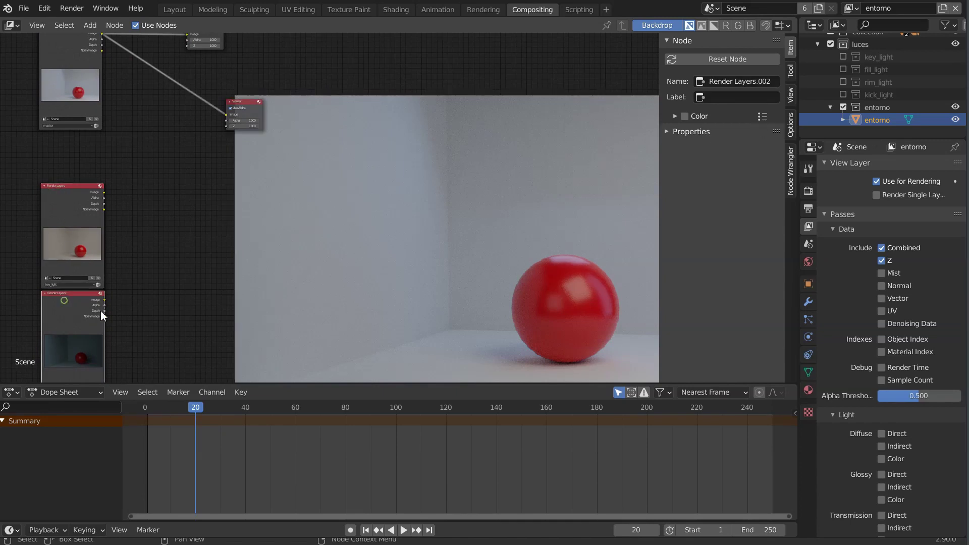
{"action": "middle_click_drag", "start_coordinate": [162, 303], "coordinate": [106, 231]}
{"action": "scroll", "coordinate": [255, 271], "scroll_direction": "up", "scroll_amount": 2}
Duplicate the master Render Layers node, then delete the copy.
{"action": "left_click", "coordinate": [168, 125]}
{"action": "key", "text": "shift+d"}
{"action": "left_click", "coordinate": [54, 199]}
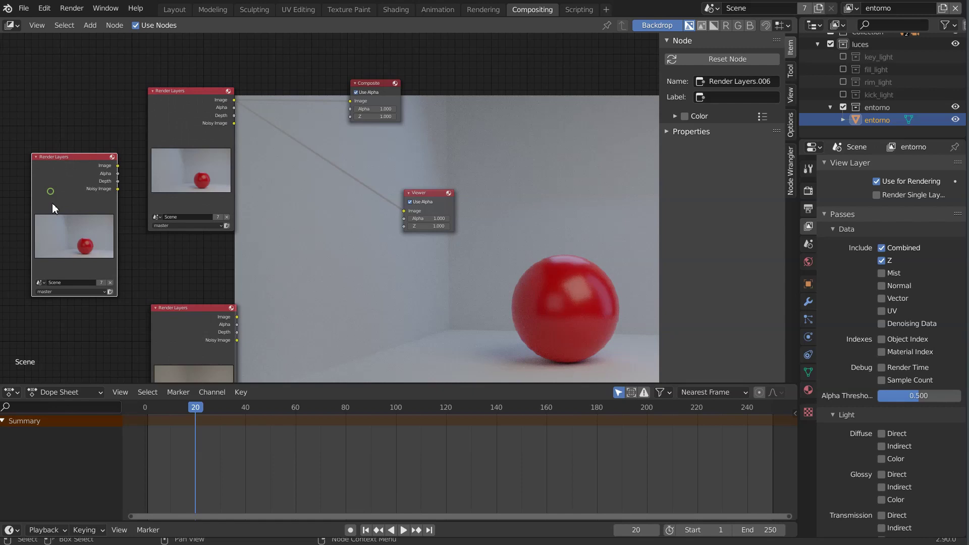
{"action": "left_click", "coordinate": [63, 292]}
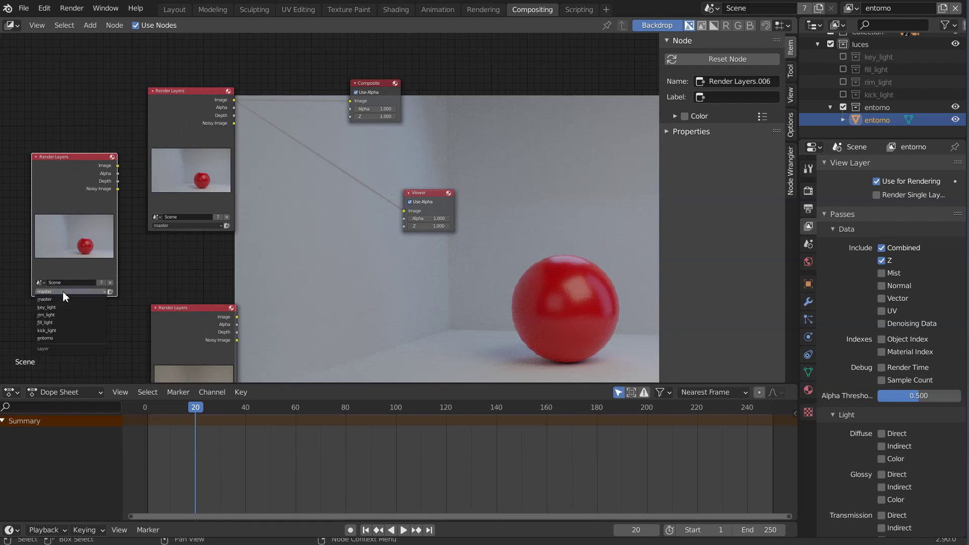
{"action": "key", "text": "Delete"}
Move the key_light Render Layers node up in the tree.
{"action": "scroll", "coordinate": [68, 164], "scroll_direction": "down", "scroll_amount": 5, "text": "shift"}
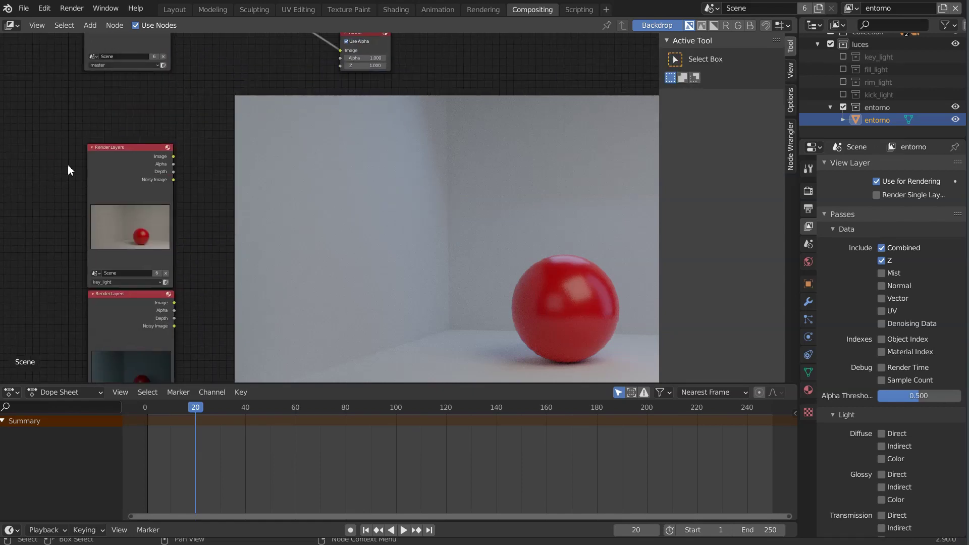
{"action": "scroll", "coordinate": [68, 164], "scroll_direction": "down", "scroll_amount": 2, "text": "shift"}
{"action": "left_click_drag", "start_coordinate": [93, 146], "coordinate": [97, 114]}
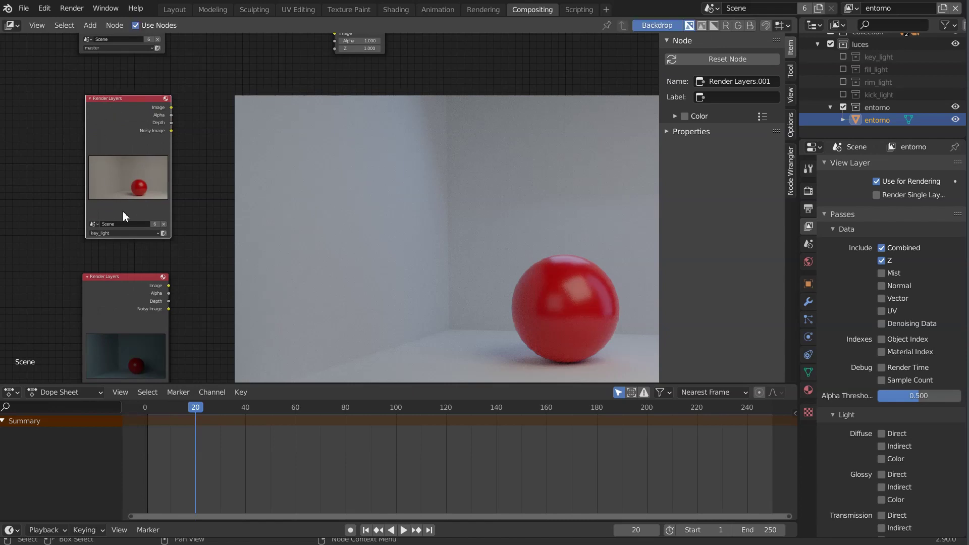
{"action": "scroll", "coordinate": [122, 212], "scroll_direction": "up", "scroll_amount": 2}
{"action": "scroll", "coordinate": [117, 211], "scroll_direction": "up", "scroll_amount": 2}
{"action": "scroll", "coordinate": [107, 290], "scroll_direction": "up", "scroll_amount": 1}
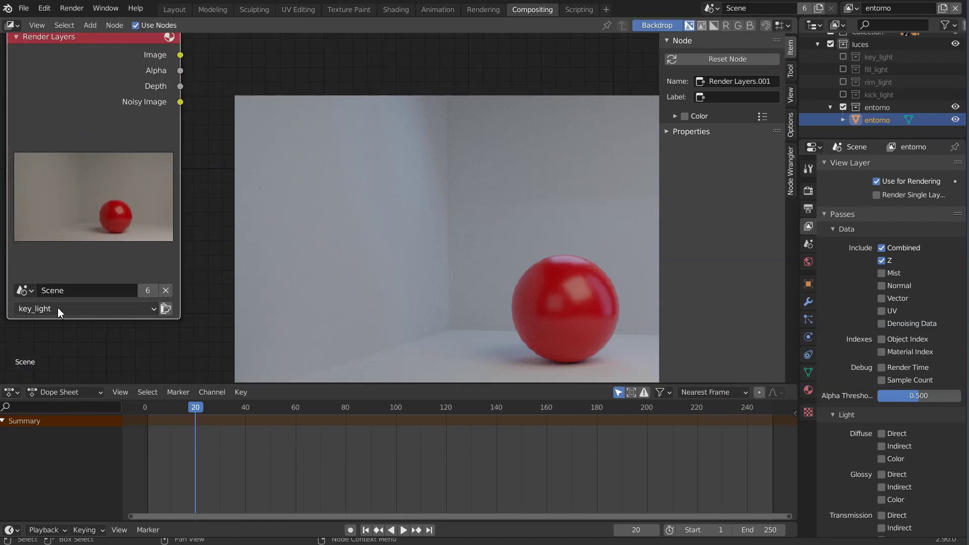
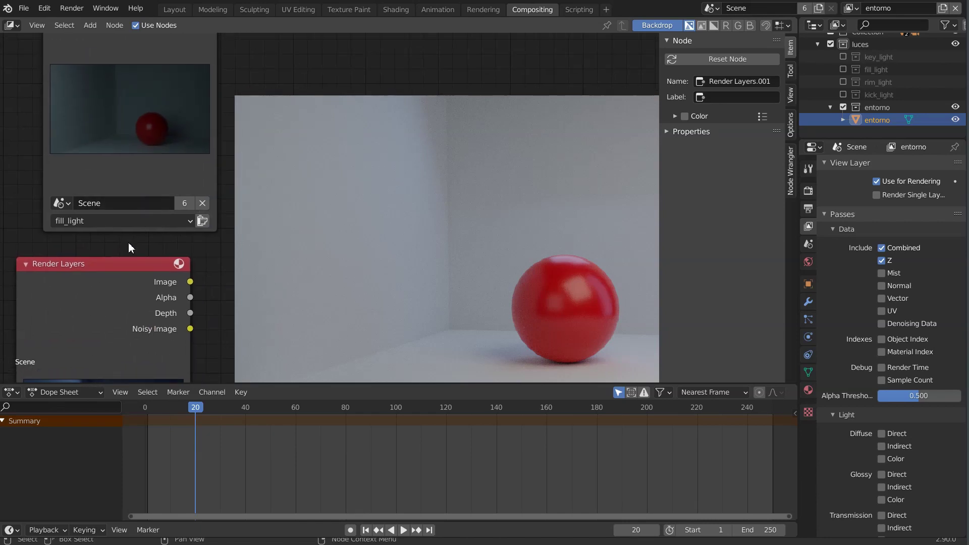
Zoom and pan the compositor to bring the Render Layers nodes into view.
{"action": "scroll", "coordinate": [131, 242], "scroll_direction": "up", "scroll_amount": 1}
{"action": "mouse_move", "coordinate": [133, 243]}
{"action": "middle_mouse_down"}
{"action": "mouse_move", "coordinate": [230, 336]}
{"action": "mouse_move", "coordinate": [193, 120]}
{"action": "mouse_move", "coordinate": [161, 303]}
{"action": "mouse_move", "coordinate": [148, 93]}
{"action": "mouse_move", "coordinate": [151, 270]}
{"action": "mouse_move", "coordinate": [113, 297]}
{"action": "mouse_move", "coordinate": [183, 189]}
{"action": "mouse_move", "coordinate": [190, 130]}
{"action": "middle_mouse_up"}
{"action": "scroll", "coordinate": [171, 212], "scroll_direction": "down", "scroll_amount": 2}
{"action": "scroll", "coordinate": [162, 231], "scroll_direction": "down", "scroll_amount": 2}
{"action": "scroll", "coordinate": [197, 186], "scroll_direction": "down", "scroll_amount": 2, "text": "shift"}
{"action": "scroll", "coordinate": [196, 187], "scroll_direction": "up", "scroll_amount": 5, "text": "shift"}
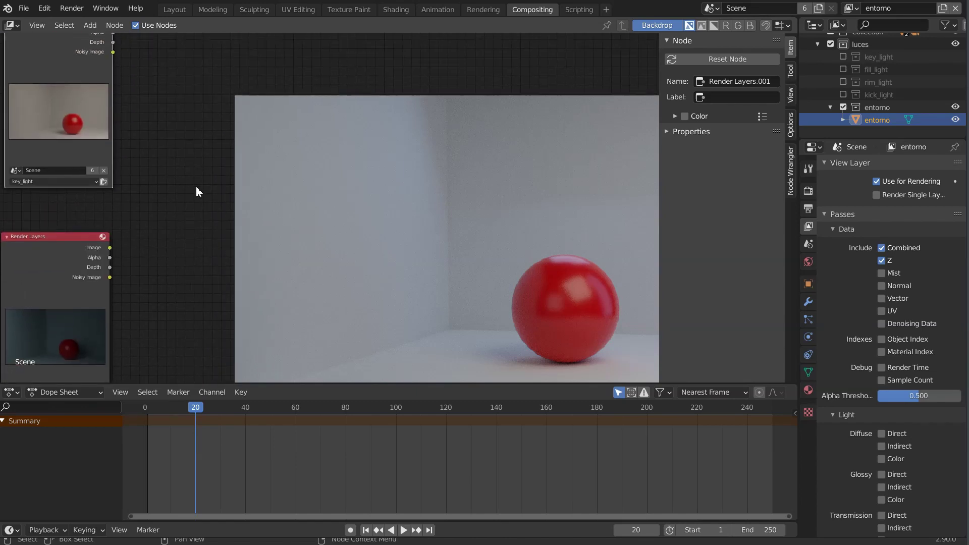
{"action": "scroll", "coordinate": [192, 212], "scroll_direction": "down", "scroll_amount": 4, "text": "shift"}
Move the key_light Render Layers node above the other, then bring up the Add node menu.
{"action": "middle_click_drag", "start_coordinate": [189, 214], "coordinate": [217, 154]}
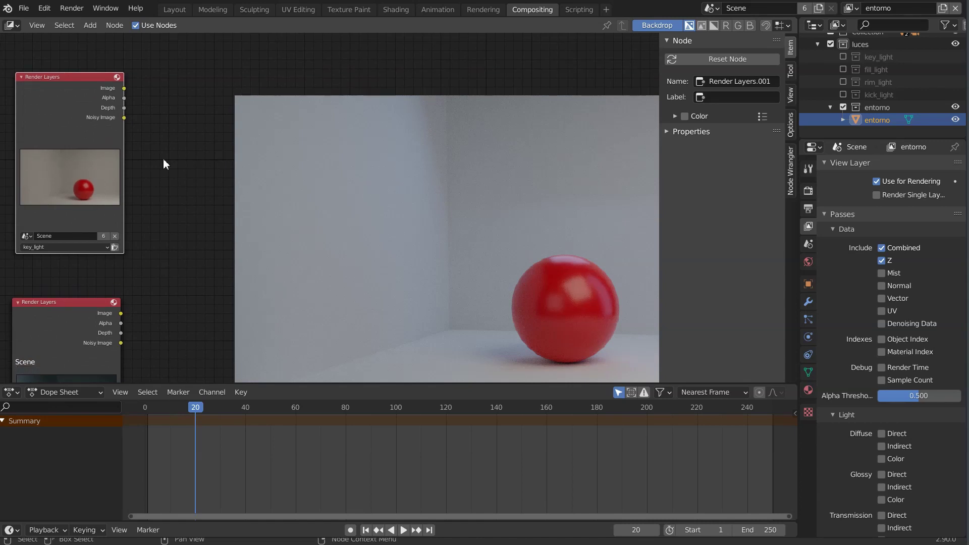
{"action": "left_click_drag", "start_coordinate": [55, 77], "coordinate": [49, 95]}
{"action": "middle_click_drag", "start_coordinate": [159, 255], "coordinate": [149, 211]}
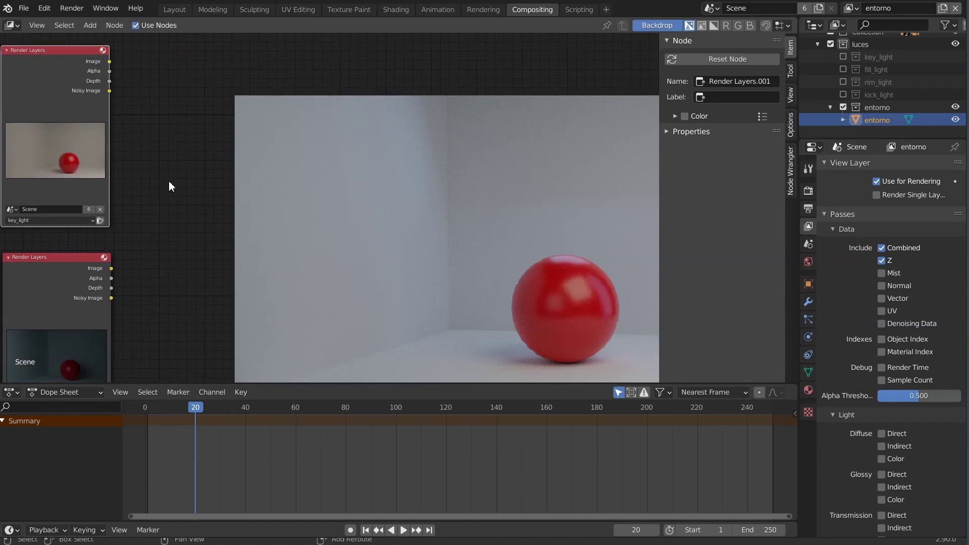
{"action": "key", "text": "shift+a"}
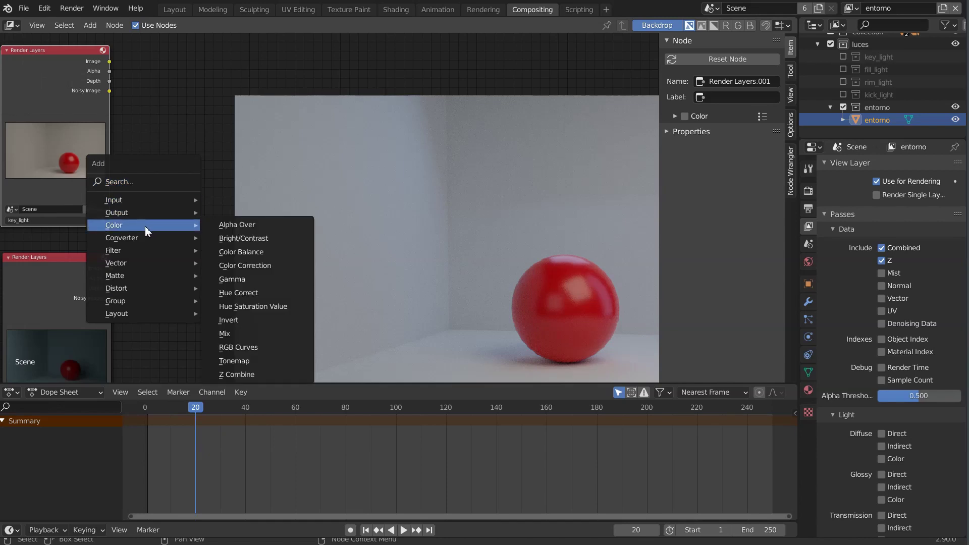
Add a Color Mix node fed by the key_light and fill_light Image outputs.
{"action": "left_click", "coordinate": [237, 331]}
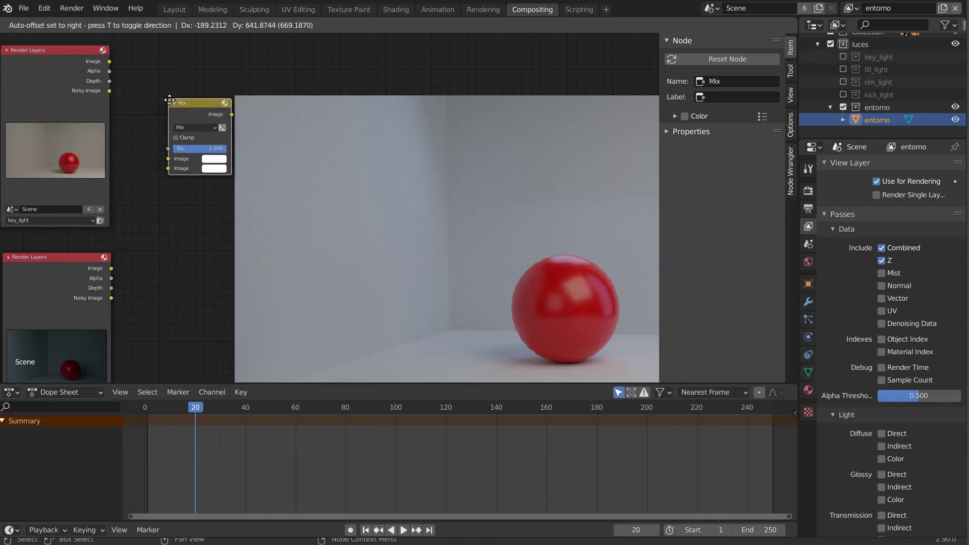
{"action": "left_click", "coordinate": [161, 102]}
{"action": "left_click_drag", "start_coordinate": [110, 61], "coordinate": [170, 174]}
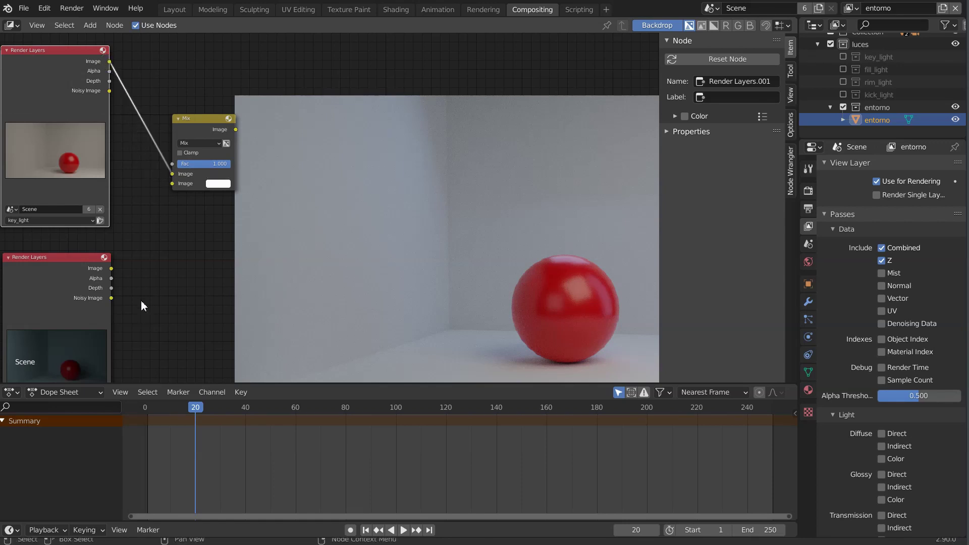
{"action": "left_click_drag", "start_coordinate": [111, 269], "coordinate": [174, 182]}
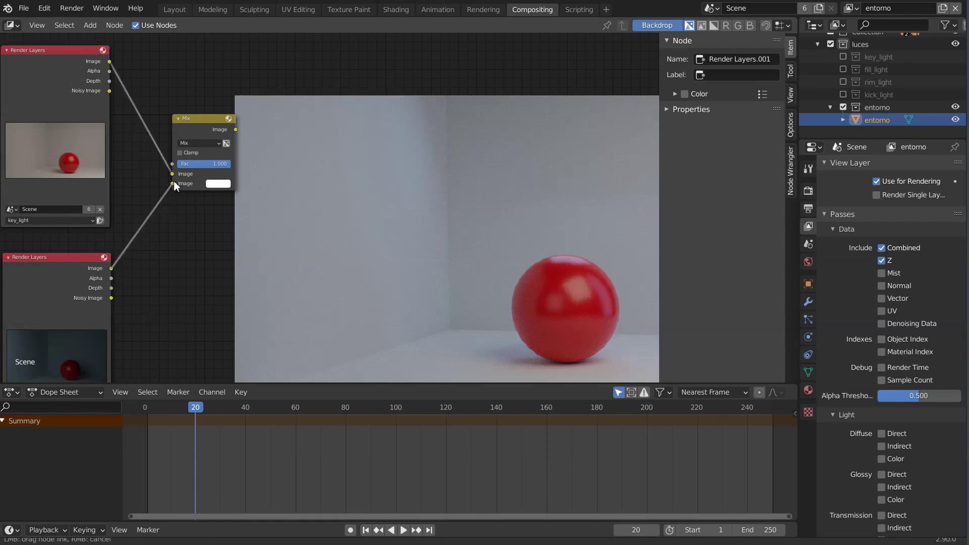
{"action": "left_click_drag", "start_coordinate": [191, 123], "coordinate": [216, 143]}
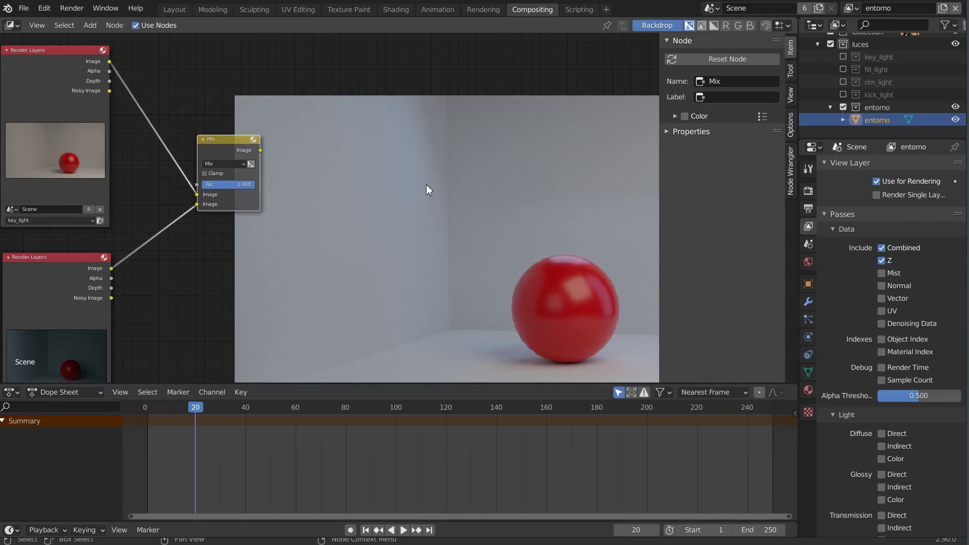
Add a Viewer output node and hide the sidebar to widen the node editor.
{"action": "key", "text": "shift+a"}
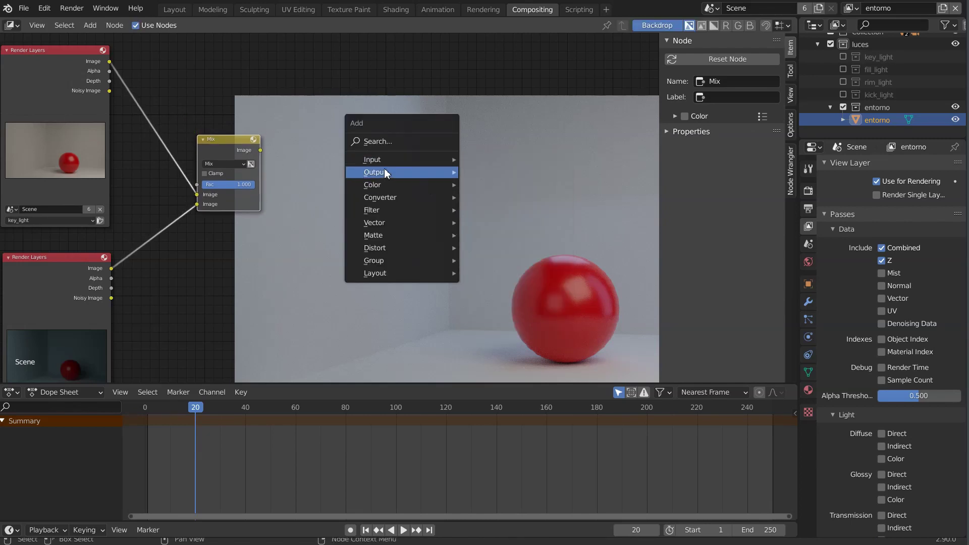
{"action": "left_click", "coordinate": [500, 225]}
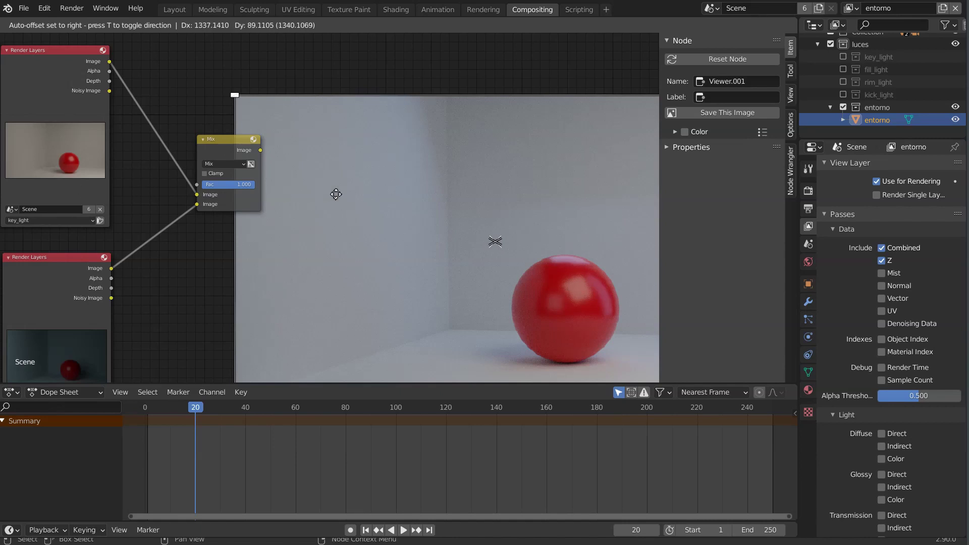
{"action": "left_click", "coordinate": [386, 193]}
{"action": "key", "text": "n"}
{"action": "scroll", "coordinate": [569, 216], "scroll_direction": "down", "scroll_amount": 2}
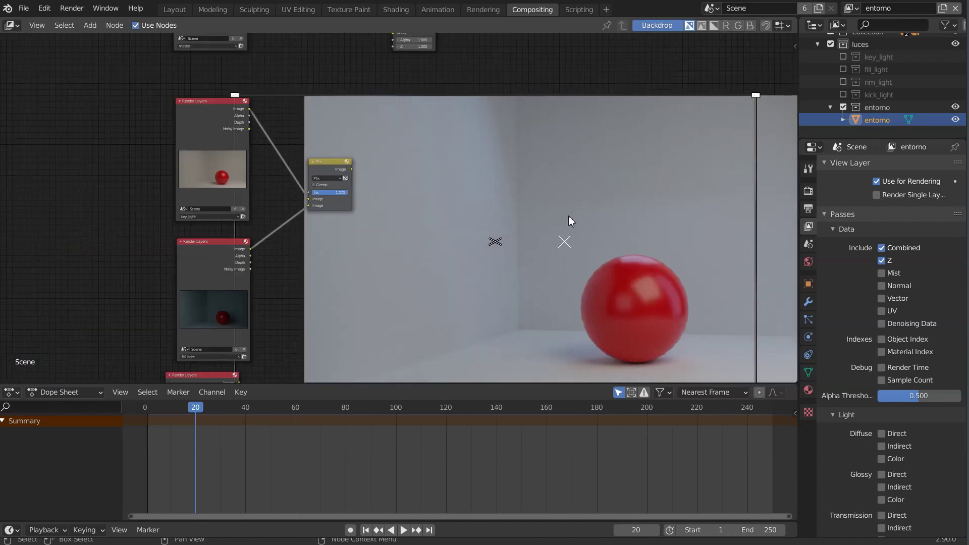
{"action": "scroll", "coordinate": [549, 221], "scroll_direction": "down", "scroll_amount": 2}
{"action": "scroll", "coordinate": [549, 222], "scroll_direction": "down", "scroll_amount": 1}
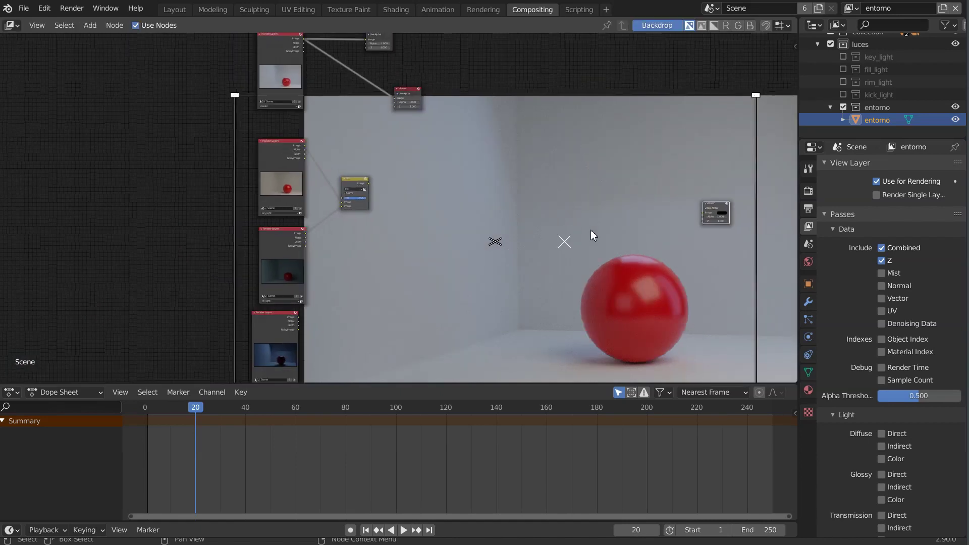
Move the existing Viewer node beside the Mix node and connect the Mix result to it.
{"action": "left_click", "coordinate": [713, 200]}
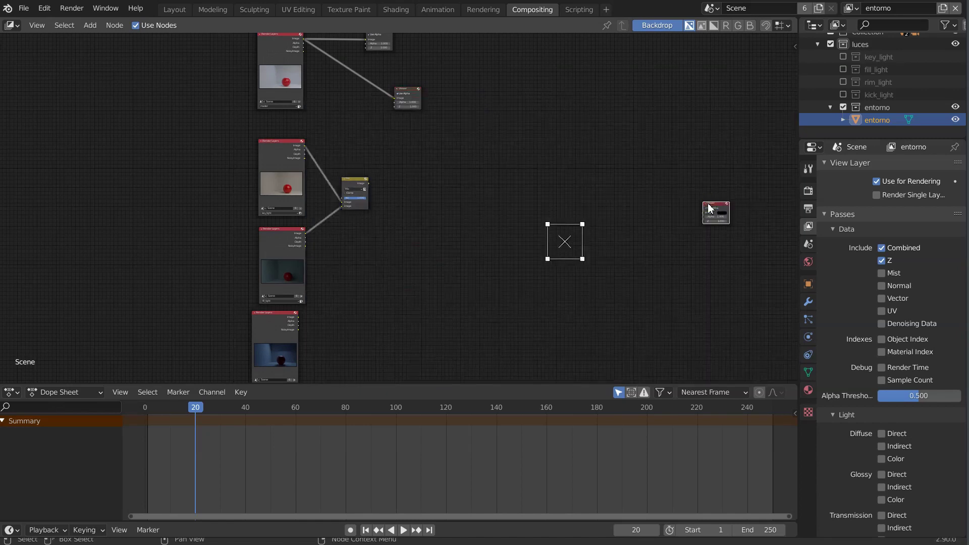
{"action": "key", "text": "g"}
{"action": "left_click", "coordinate": [419, 183]}
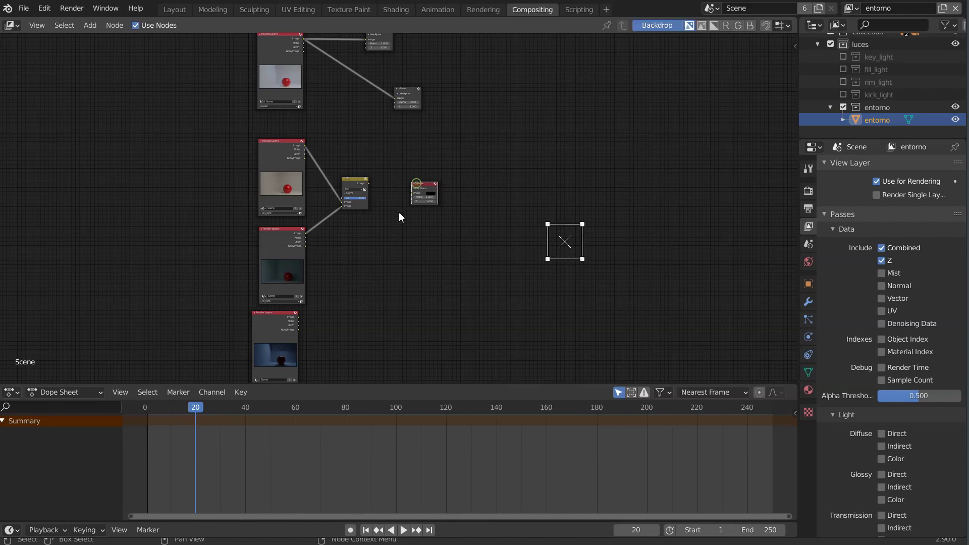
{"action": "scroll", "coordinate": [407, 213], "scroll_direction": "up", "scroll_amount": 2}
{"action": "scroll", "coordinate": [407, 217], "scroll_direction": "up", "scroll_amount": 2}
{"action": "scroll", "coordinate": [381, 205], "scroll_direction": "up", "scroll_amount": 1}
{"action": "mouse_move", "coordinate": [256, 156]}
{"action": "left_mouse_down"}
{"action": "mouse_move", "coordinate": [315, 189]}
{"action": "mouse_move", "coordinate": [339, 176]}
{"action": "left_mouse_up"}
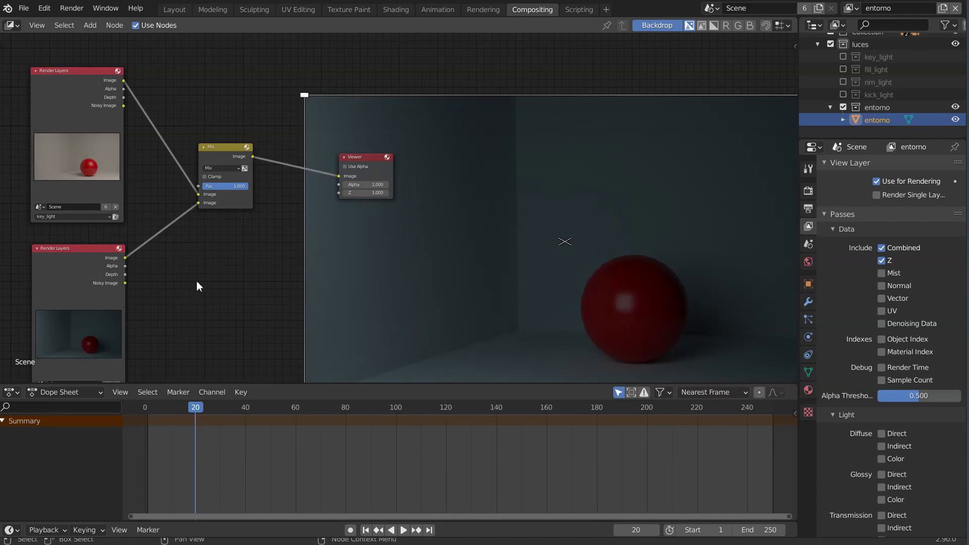
Switch the Mix node's blend mode to Add, keeping Fac at 1.000.
{"action": "scroll", "coordinate": [402, 202], "scroll_direction": "up", "scroll_amount": 2}
{"action": "scroll", "coordinate": [399, 212], "scroll_direction": "up", "scroll_amount": 2}
{"action": "middle_click_drag", "start_coordinate": [202, 188], "coordinate": [373, 256]}
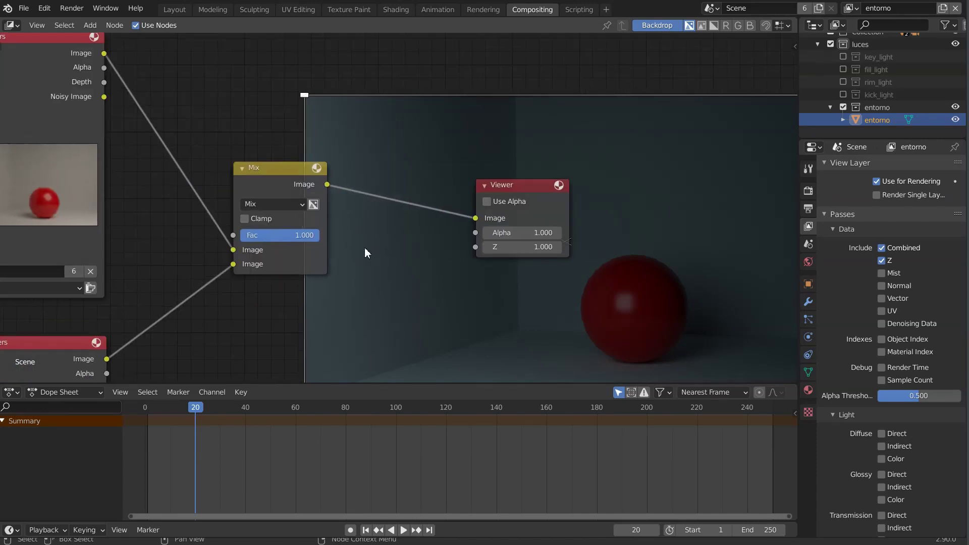
{"action": "left_click_drag", "start_coordinate": [305, 236], "coordinate": [308, 236]}
{"action": "middle_click_drag", "start_coordinate": [210, 237], "coordinate": [131, 204]}
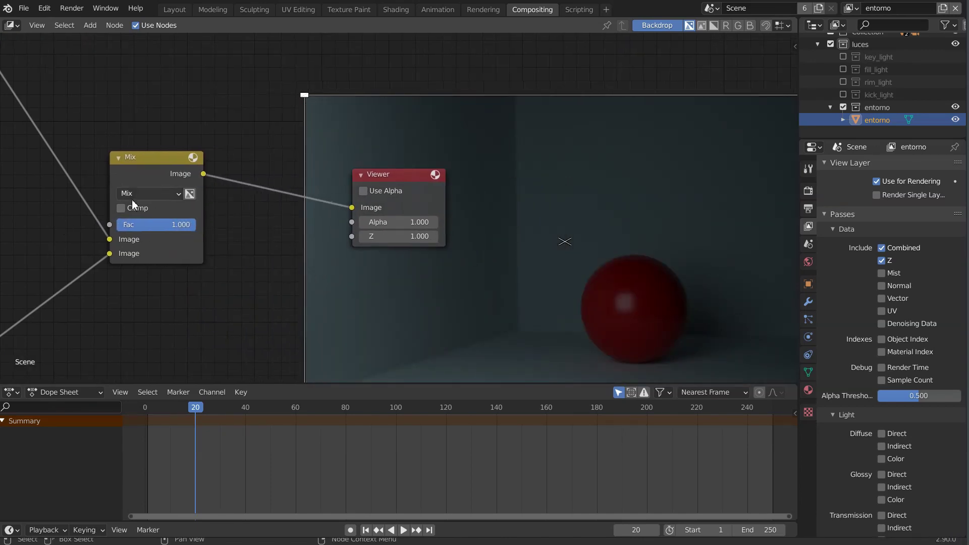
{"action": "left_click", "coordinate": [150, 195]}
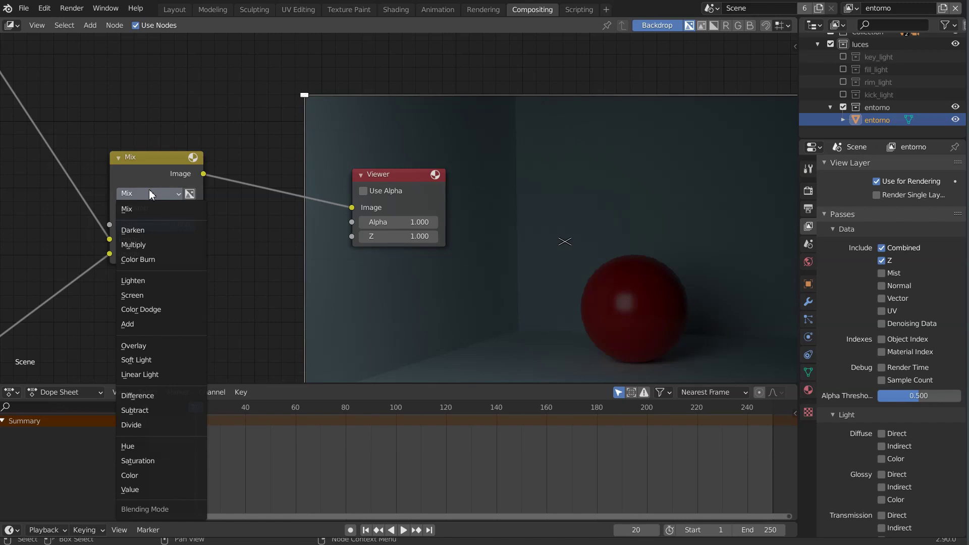
{"action": "left_click", "coordinate": [145, 325]}
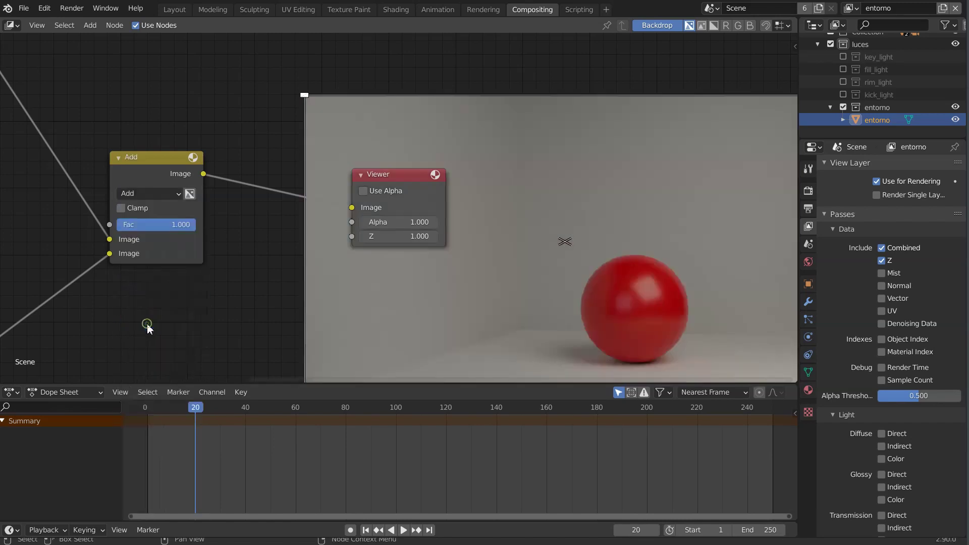
Test the Add factor at 0.000 and back at 1.000, then move the Viewer node right.
{"action": "scroll", "coordinate": [210, 295], "scroll_direction": "down", "scroll_amount": 2}
{"action": "middle_click_drag", "start_coordinate": [203, 247], "coordinate": [198, 259]}
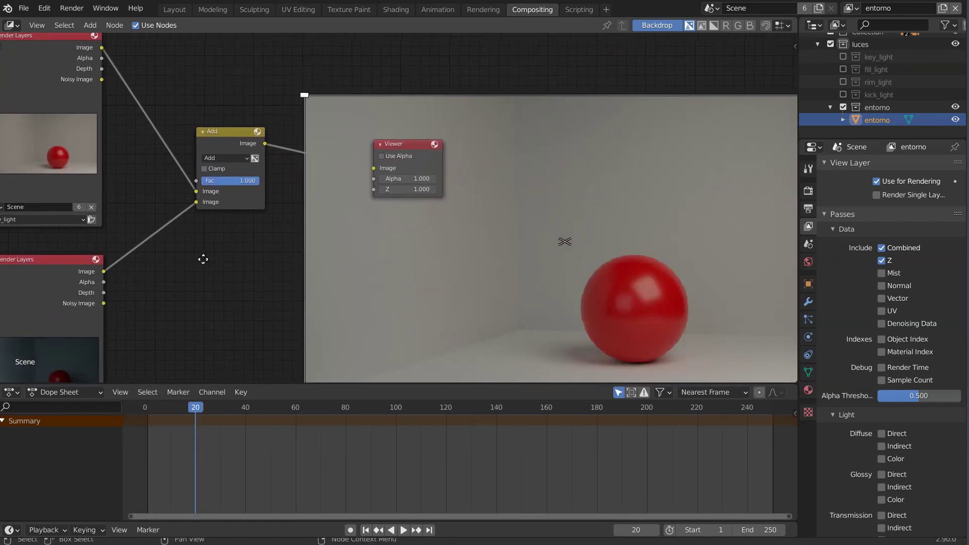
{"action": "scroll", "coordinate": [193, 262], "scroll_direction": "down", "scroll_amount": 2}
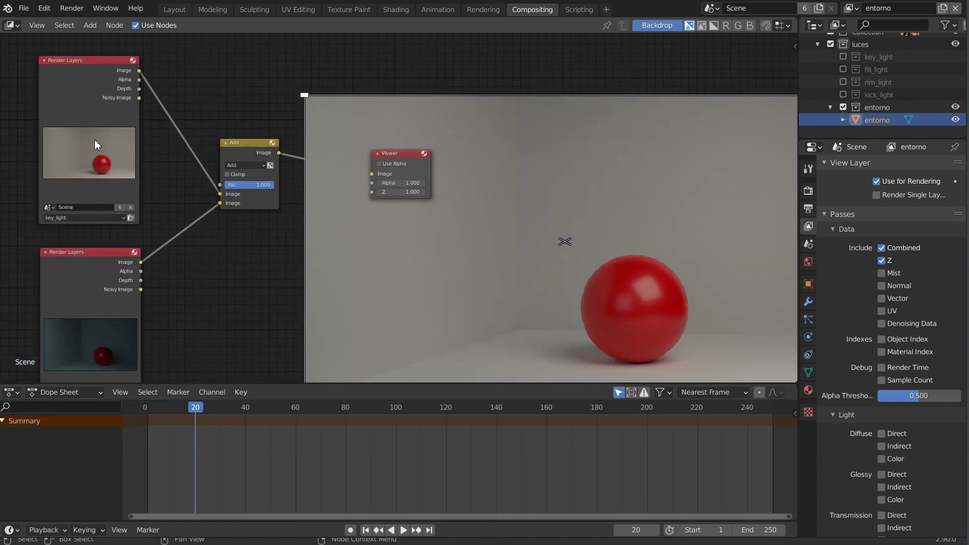
{"action": "middle_click_drag", "start_coordinate": [150, 232], "coordinate": [144, 197]}
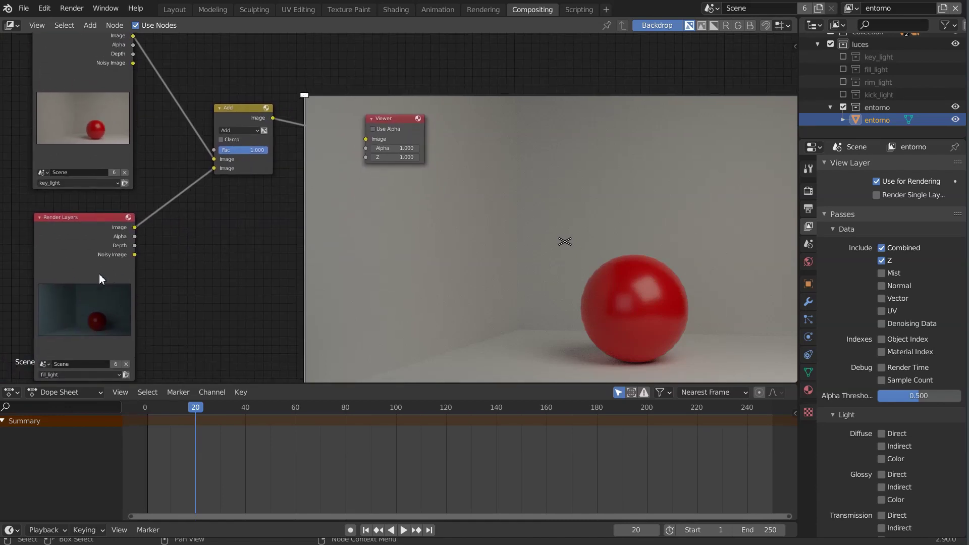
{"action": "left_click_drag", "start_coordinate": [265, 154], "coordinate": [222, 154]}
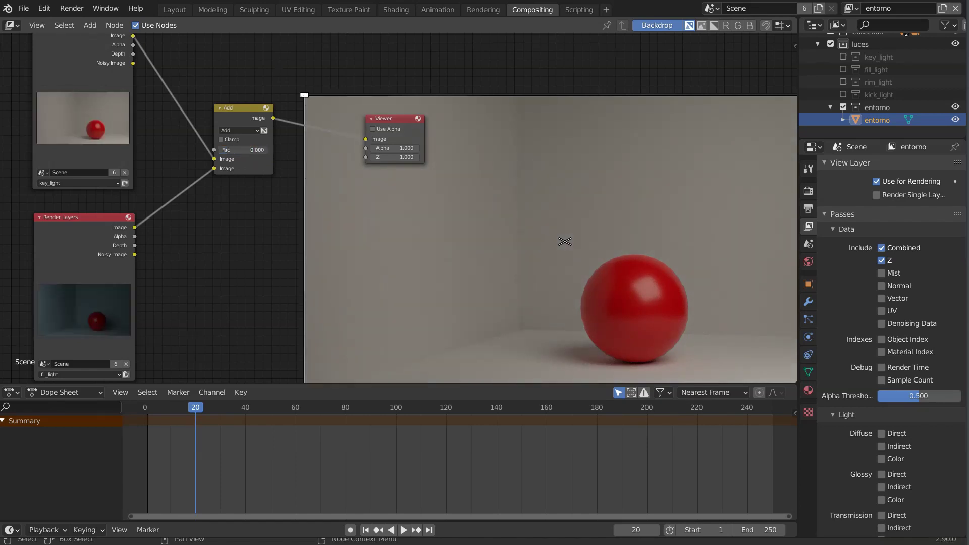
{"action": "left_click_drag", "start_coordinate": [222, 150], "coordinate": [264, 150]}
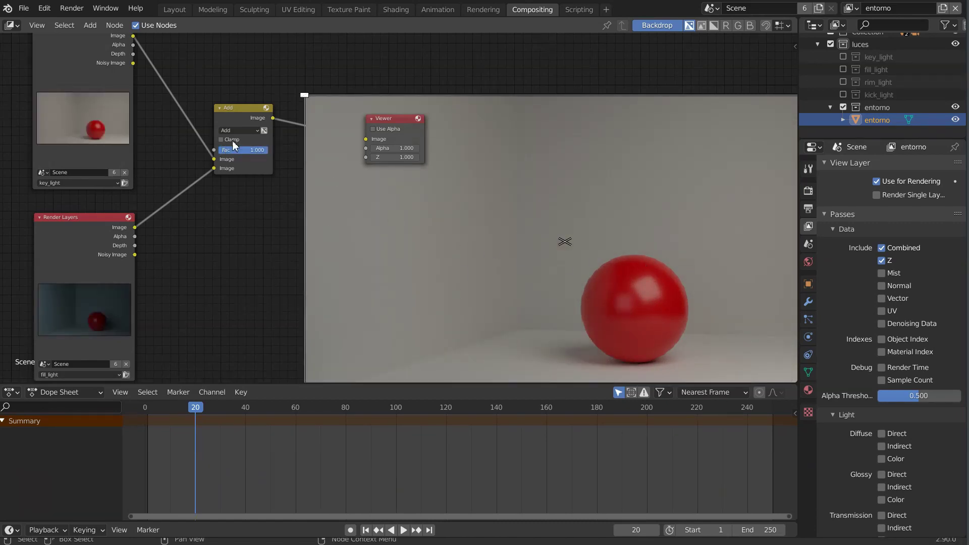
{"action": "left_click_drag", "start_coordinate": [262, 151], "coordinate": [264, 150]}
{"action": "middle_click_drag", "start_coordinate": [188, 271], "coordinate": [122, 234]}
{"action": "left_click_drag", "start_coordinate": [322, 84], "coordinate": [434, 101]}
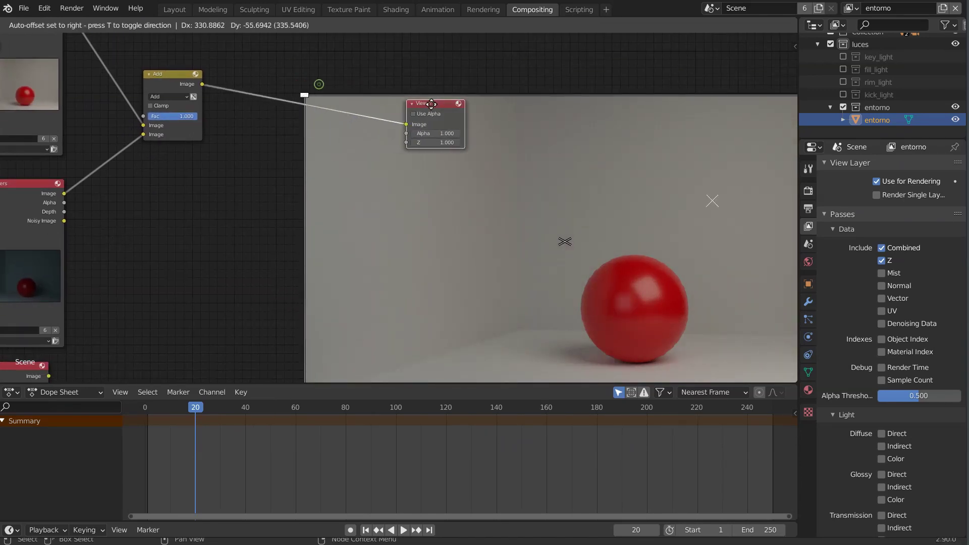
Rearrange the Add node and the lower Render Layers node.
{"action": "mouse_move", "coordinate": [179, 71]}
{"action": "left_mouse_down"}
{"action": "mouse_move", "coordinate": [182, 118]}
{"action": "mouse_move", "coordinate": [190, 89]}
{"action": "left_mouse_up"}
{"action": "scroll", "coordinate": [47, 221], "scroll_direction": "left", "scroll_amount": 3}
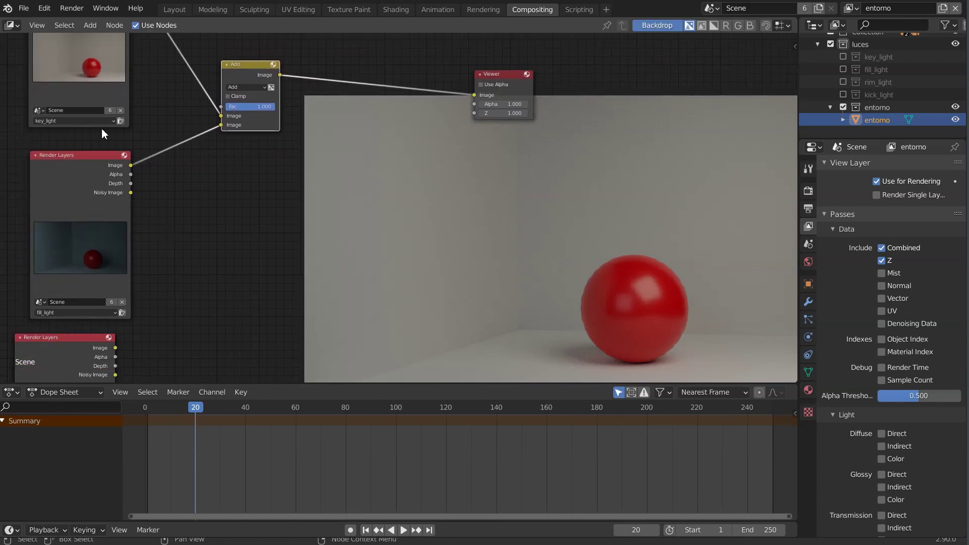
{"action": "scroll", "coordinate": [199, 304], "scroll_direction": "down", "scroll_amount": 5}
{"action": "left_click_drag", "start_coordinate": [93, 233], "coordinate": [118, 235]}
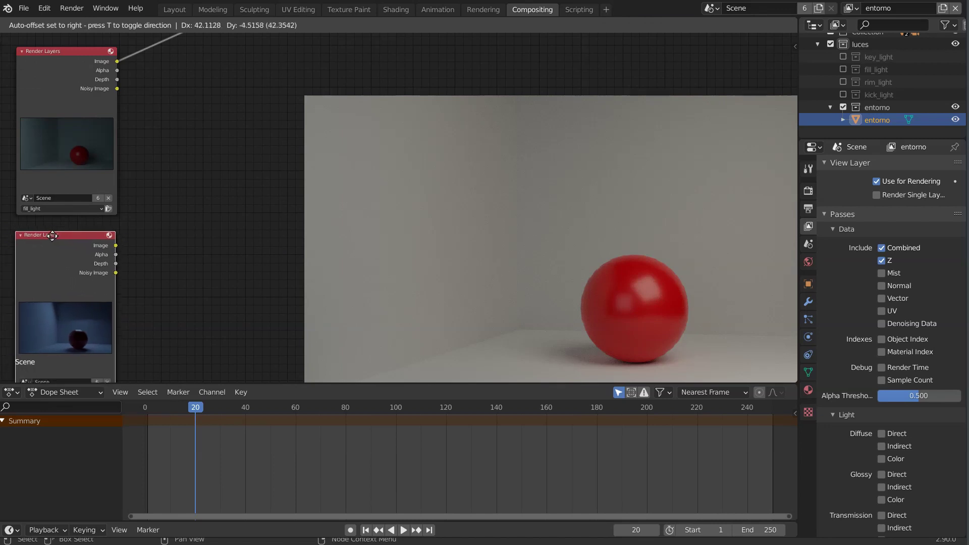
{"action": "middle_click_drag", "start_coordinate": [138, 220], "coordinate": [116, 277]}
{"action": "scroll", "coordinate": [166, 247], "scroll_direction": "down", "scroll_amount": 1}
Duplicate the Add node and link the first Add result into the copy.
{"action": "left_click", "coordinate": [213, 39]}
{"action": "key", "text": "shift+d"}
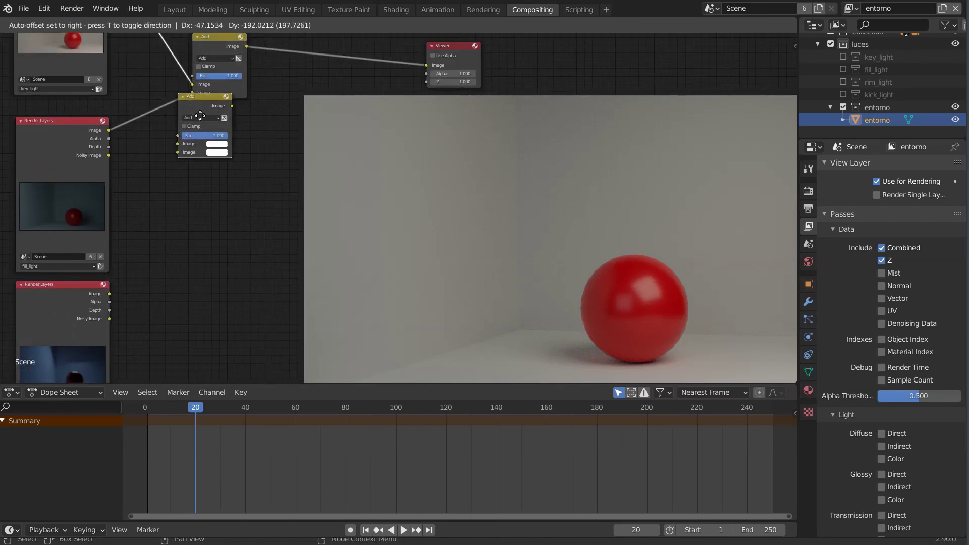
{"action": "left_click", "coordinate": [289, 165]}
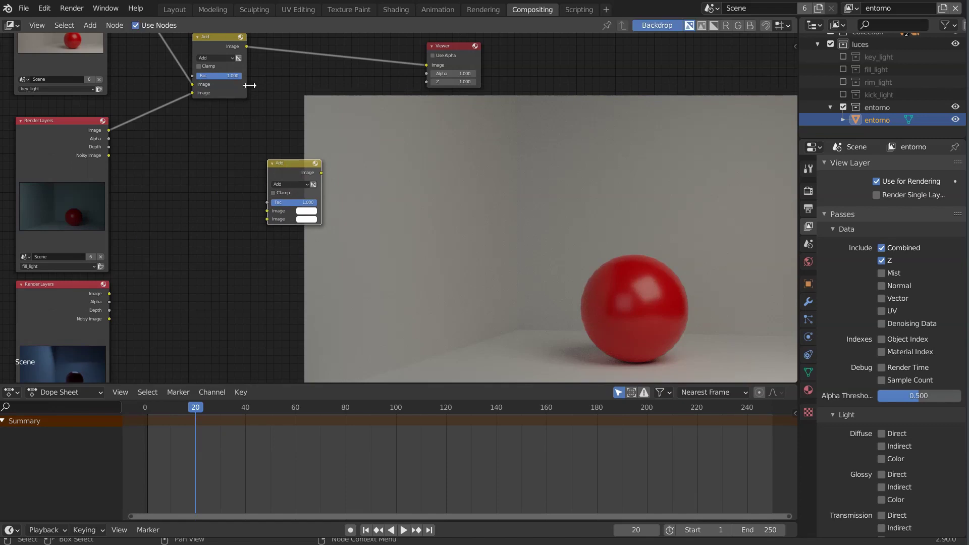
{"action": "left_click_drag", "start_coordinate": [245, 48], "coordinate": [225, 49]}
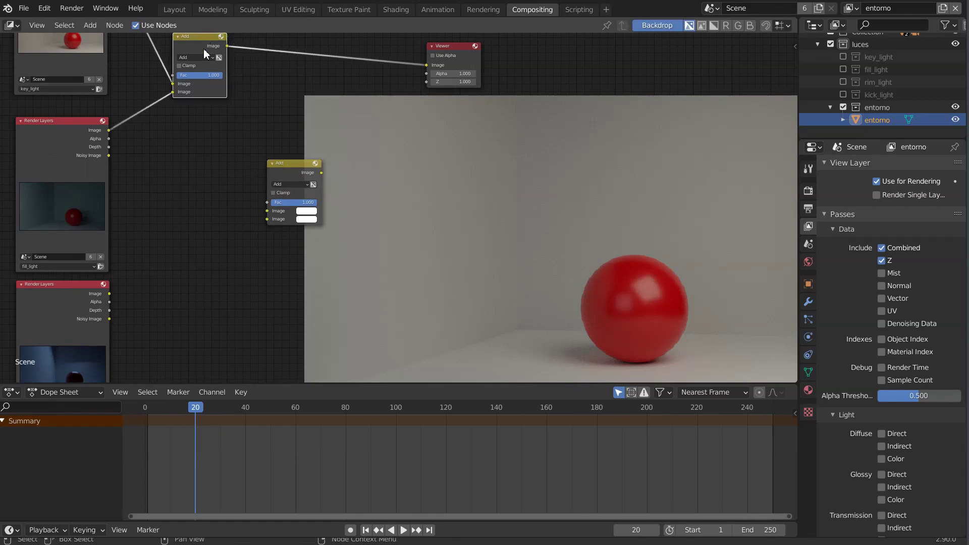
{"action": "left_click_drag", "start_coordinate": [228, 45], "coordinate": [266, 212]}
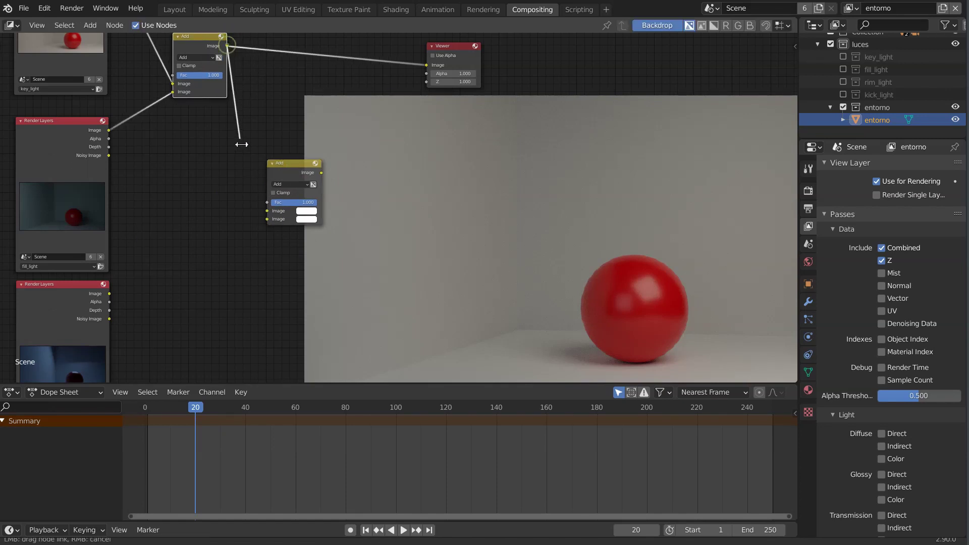
{"action": "left_click_drag", "start_coordinate": [292, 160], "coordinate": [303, 106]}
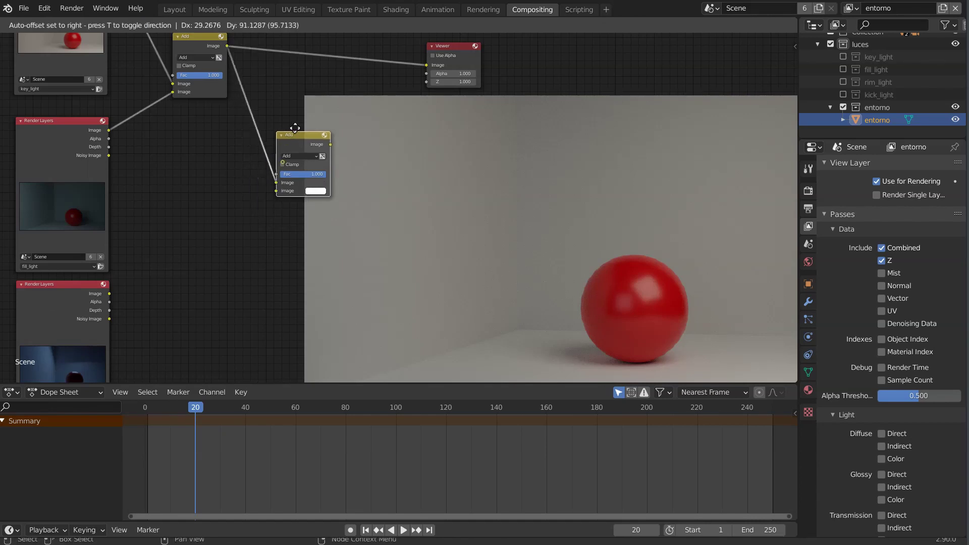
Feed the rim_light image into the new Add node, send it to the Viewer, and test Fac (back at 1.000).
{"action": "left_click_drag", "start_coordinate": [109, 294], "coordinate": [282, 171]}
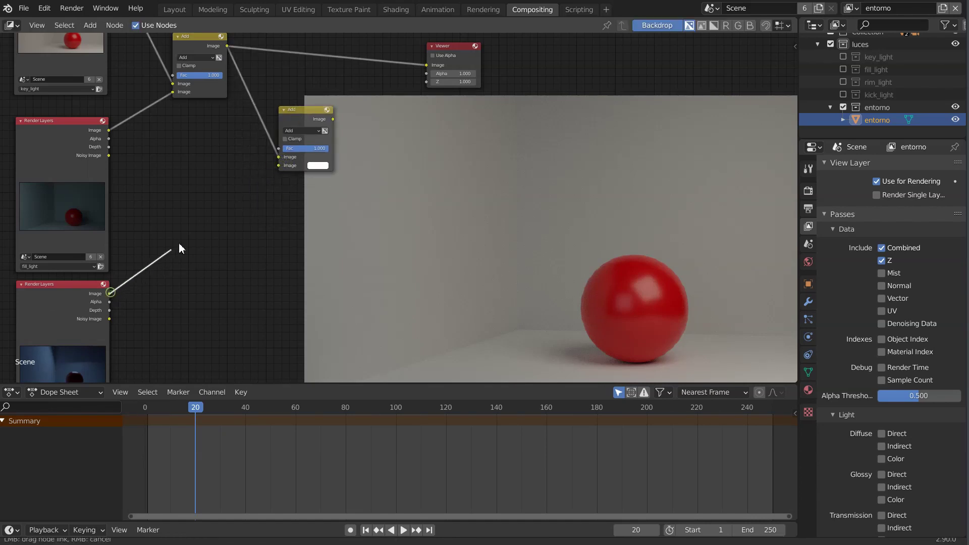
{"action": "left_click_drag", "start_coordinate": [312, 113], "coordinate": [307, 105]}
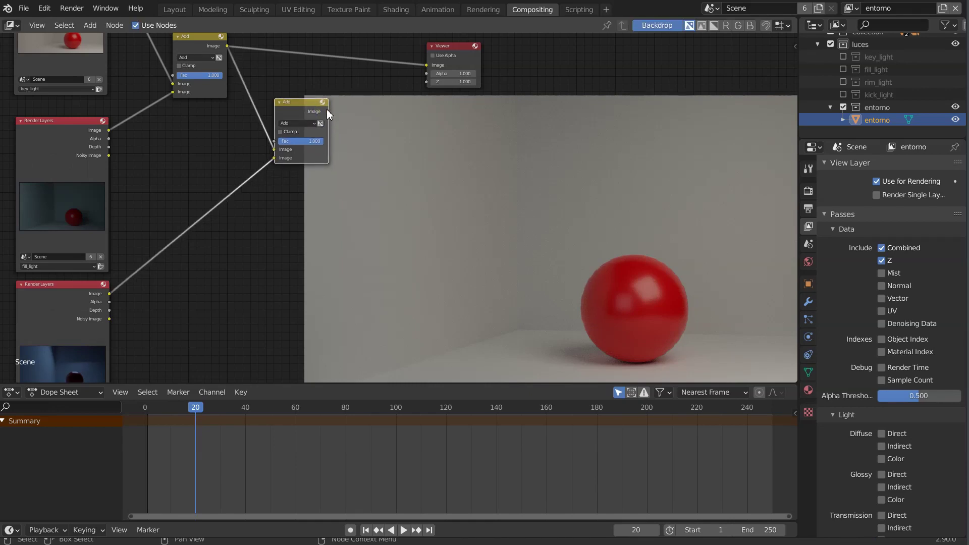
{"action": "left_click_drag", "start_coordinate": [329, 111], "coordinate": [427, 65]}
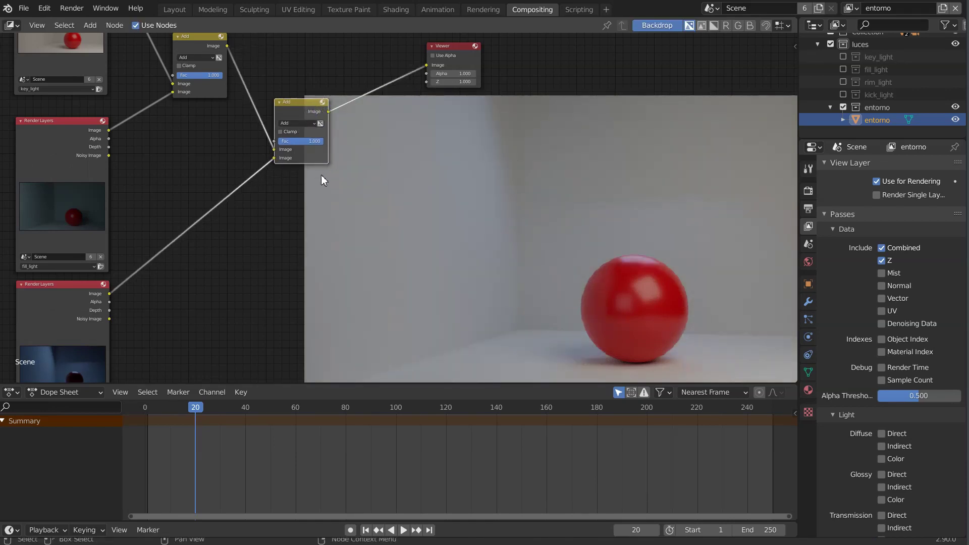
{"action": "left_click_drag", "start_coordinate": [200, 36], "coordinate": [203, 43]}
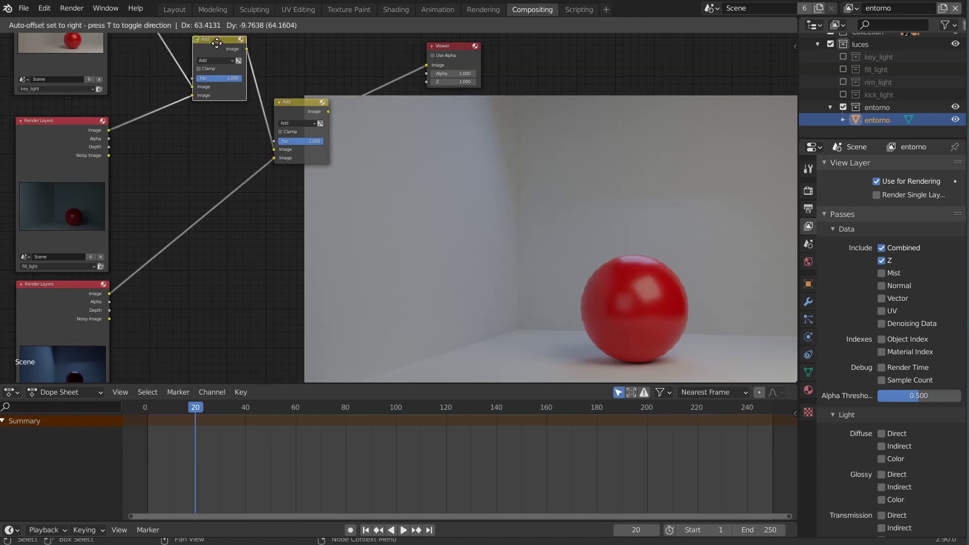
{"action": "left_click", "coordinate": [68, 283]}
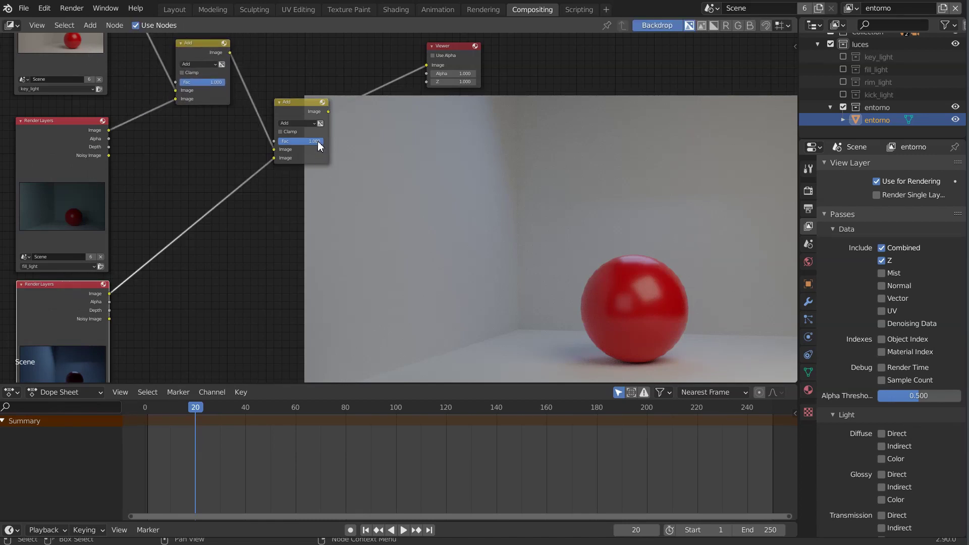
{"action": "left_click_drag", "start_coordinate": [319, 142], "coordinate": [275, 143]}
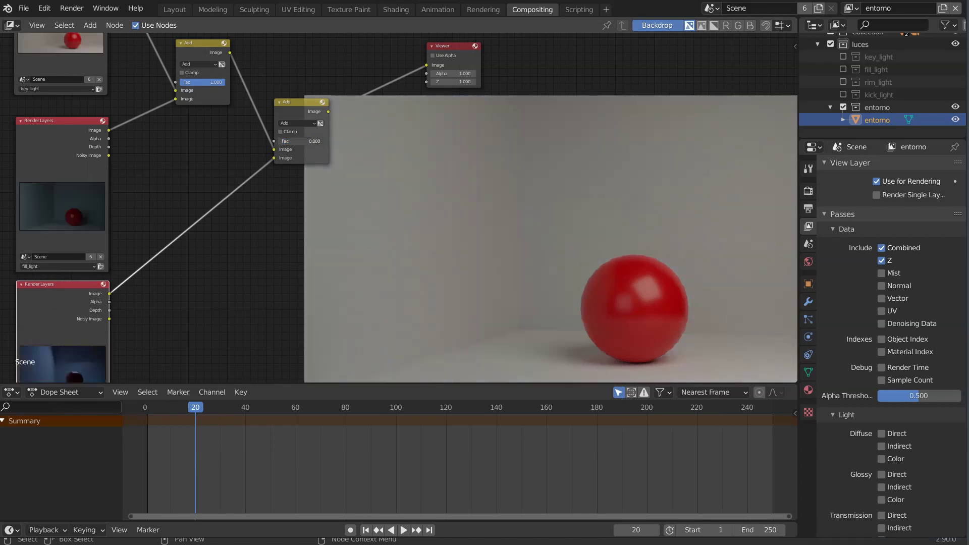
{"action": "key", "text": "ctrl+z"}
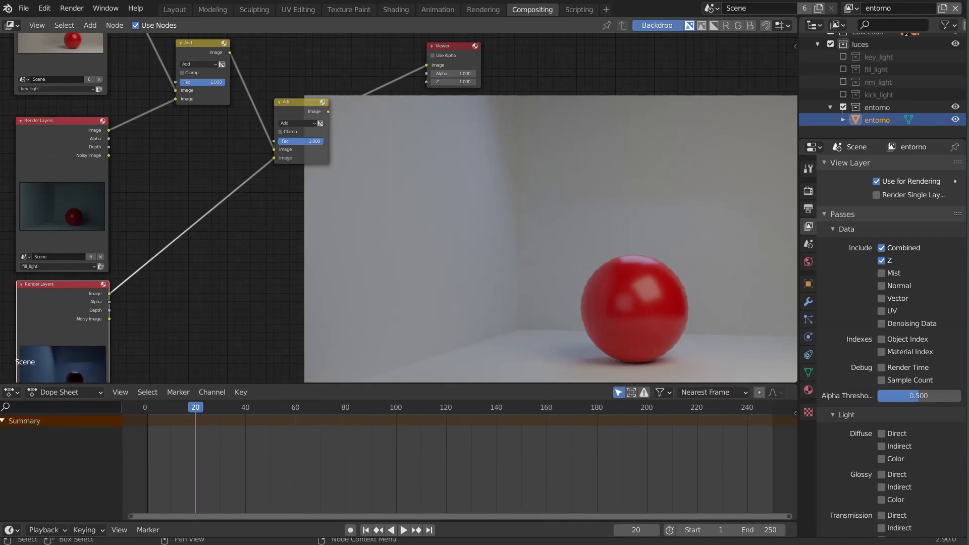
{"action": "mouse_move", "coordinate": [254, 282]}
{"action": "middle_mouse_down"}
{"action": "mouse_move", "coordinate": [214, 253]}
{"action": "mouse_move", "coordinate": [146, 250]}
{"action": "mouse_move", "coordinate": [222, 254]}
{"action": "mouse_move", "coordinate": [191, 273]}
{"action": "mouse_move", "coordinate": [260, 242]}
{"action": "mouse_move", "coordinate": [111, 307]}
{"action": "mouse_move", "coordinate": [223, 231]}
{"action": "mouse_move", "coordinate": [151, 288]}
{"action": "middle_mouse_up"}
Spread out the two Add nodes and move the Viewer node further right.
{"action": "scroll", "coordinate": [185, 247], "scroll_direction": "up", "scroll_amount": 2}
{"action": "scroll", "coordinate": [192, 278], "scroll_direction": "down", "scroll_amount": 2}
{"action": "left_click_drag", "start_coordinate": [119, 75], "coordinate": [109, 94]}
{"action": "left_click_drag", "start_coordinate": [205, 126], "coordinate": [225, 158]}
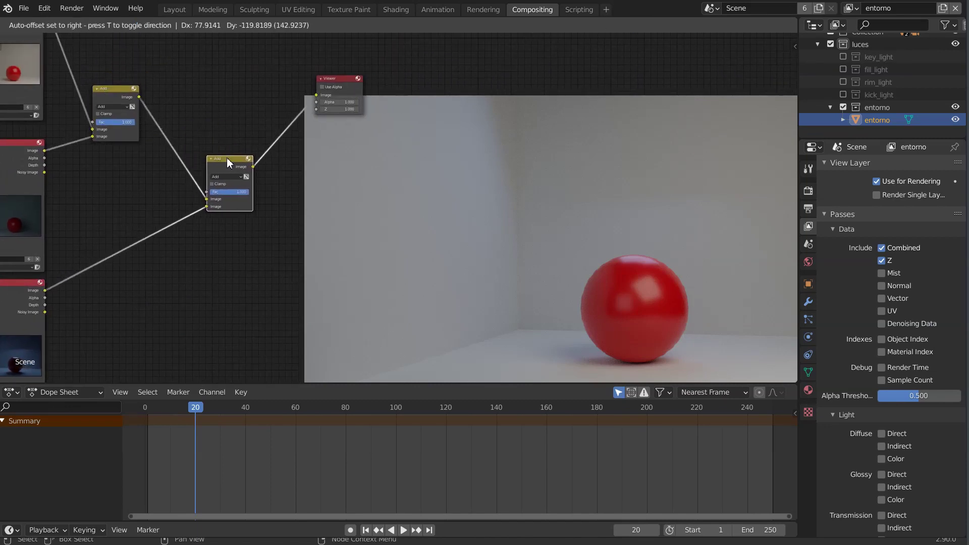
{"action": "left_click_drag", "start_coordinate": [333, 84], "coordinate": [479, 80]}
{"action": "left_click_drag", "start_coordinate": [233, 160], "coordinate": [241, 155]}
{"action": "middle_click_drag", "start_coordinate": [244, 299], "coordinate": [245, 110]}
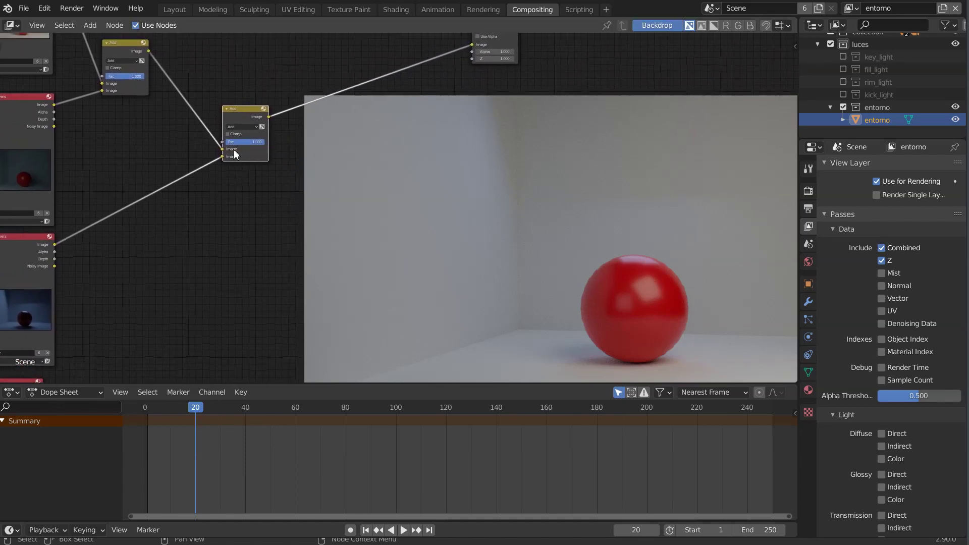
Duplicate an Add node into a third one and link the second Add result to it.
{"action": "key", "text": "shift+d"}
{"action": "left_click", "coordinate": [332, 188]}
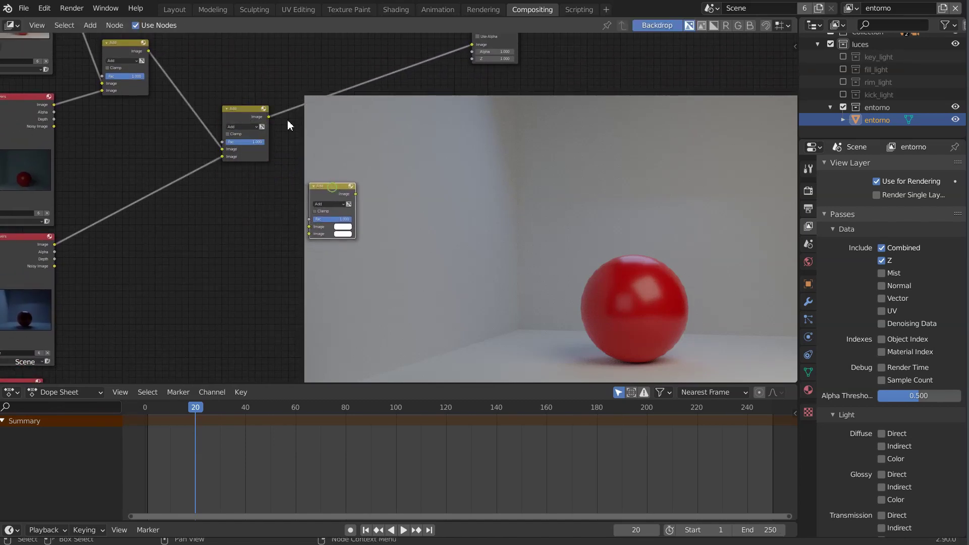
{"action": "left_click_drag", "start_coordinate": [268, 117], "coordinate": [307, 231]}
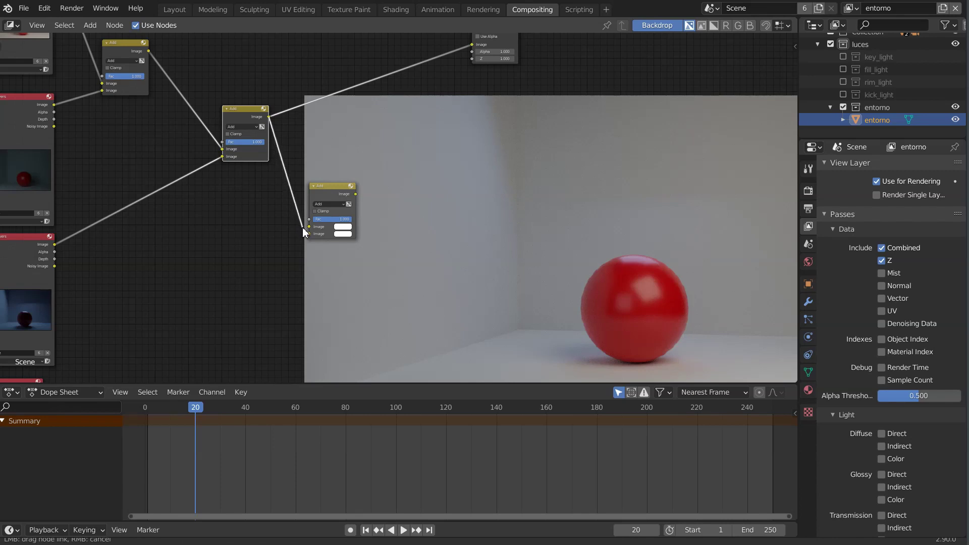
Add the kick_light image into the third Add node and send its result to the Viewer.
{"action": "left_click_drag", "start_coordinate": [307, 228], "coordinate": [308, 226]}
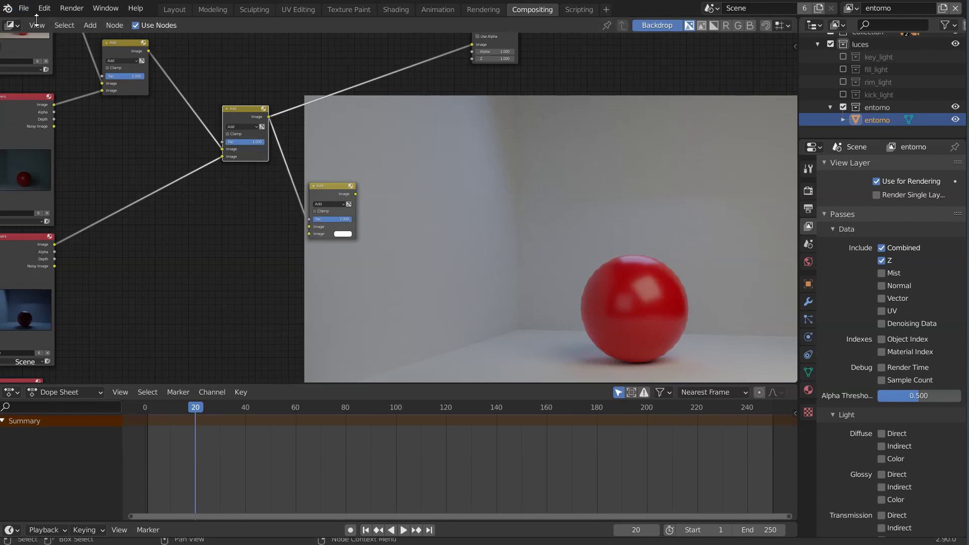
{"action": "middle_click_drag", "start_coordinate": [231, 194], "coordinate": [229, 94]}
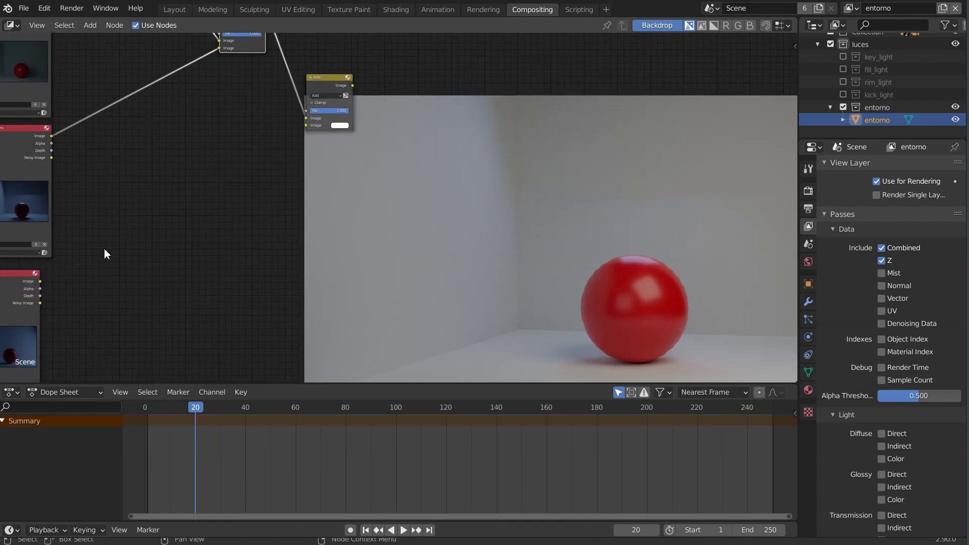
{"action": "middle_click_drag", "start_coordinate": [104, 248], "coordinate": [199, 160]}
{"action": "left_click_drag", "start_coordinate": [128, 219], "coordinate": [393, 58]}
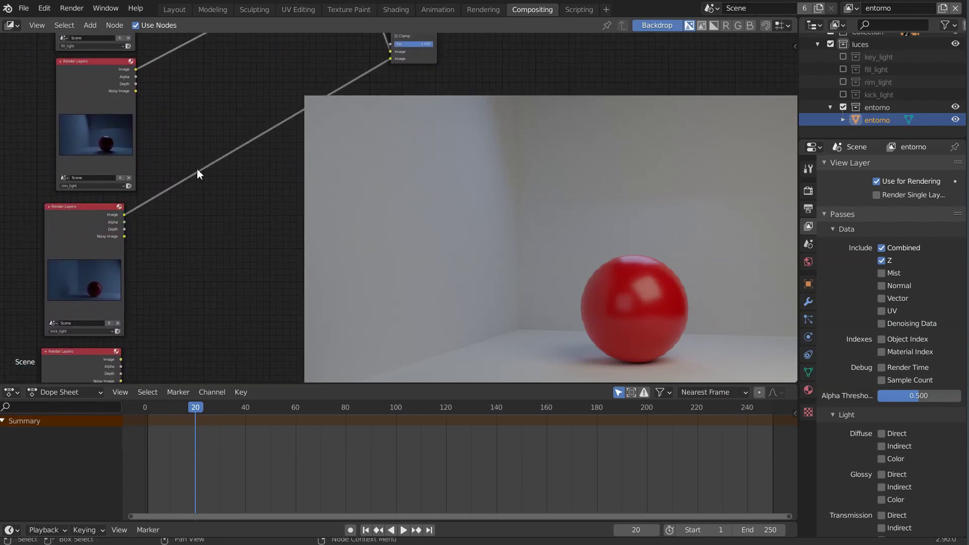
{"action": "middle_click_drag", "start_coordinate": [217, 152], "coordinate": [48, 315]}
{"action": "middle_click_drag", "start_coordinate": [329, 126], "coordinate": [219, 197]}
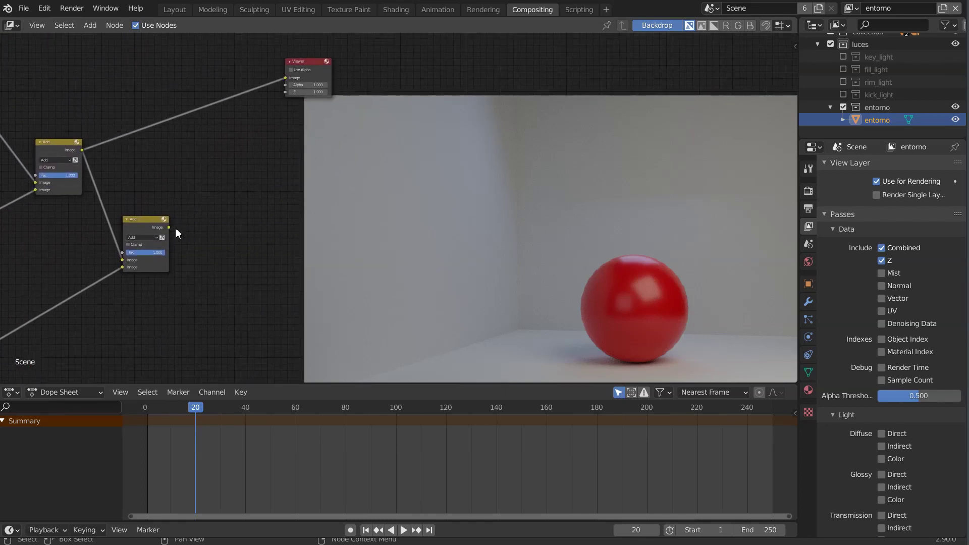
{"action": "left_click_drag", "start_coordinate": [168, 227], "coordinate": [286, 82]}
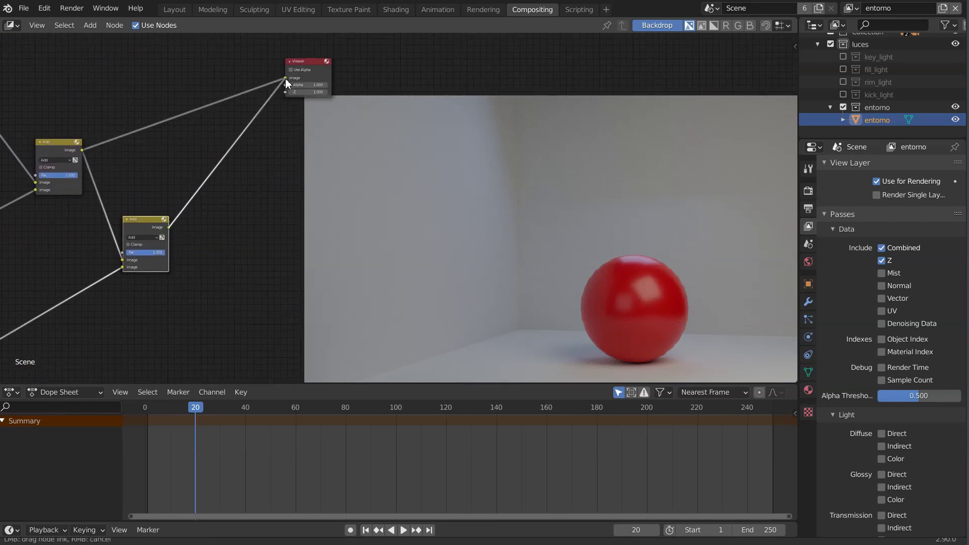
Reposition the third Add node and test its Fac at 0, leaving it at 1.000.
{"action": "middle_click_drag", "start_coordinate": [244, 206], "coordinate": [303, 152]}
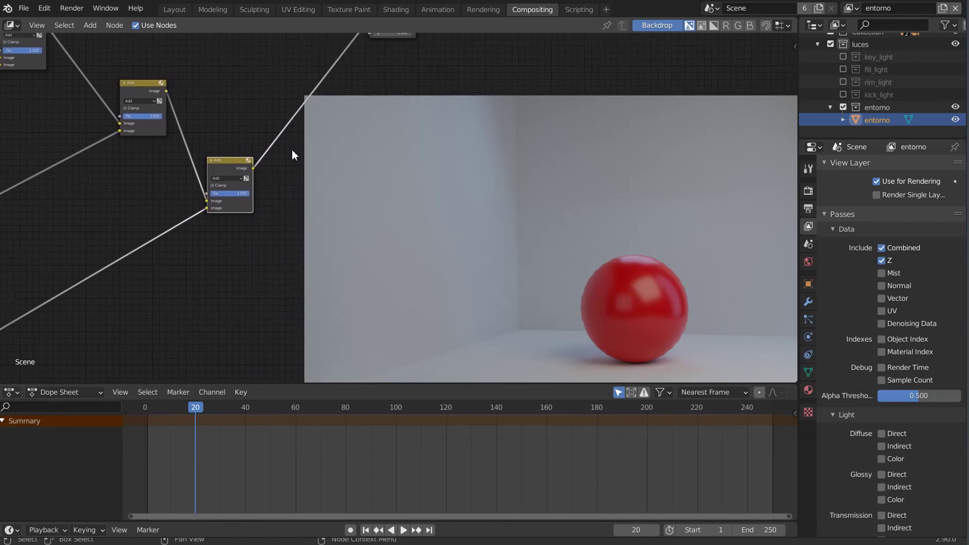
{"action": "left_click_drag", "start_coordinate": [228, 161], "coordinate": [255, 122]}
{"action": "scroll", "coordinate": [247, 205], "scroll_direction": "up", "scroll_amount": 2}
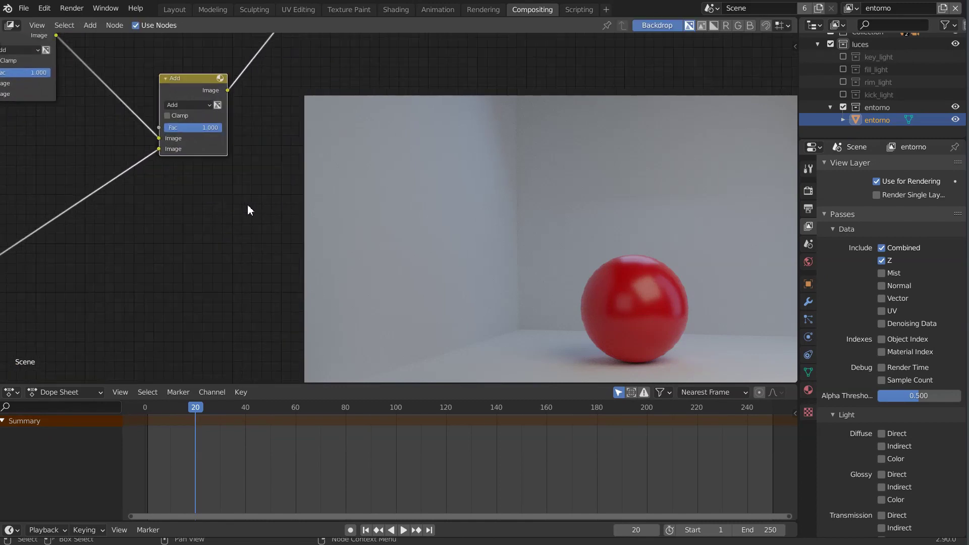
{"action": "middle_click_drag", "start_coordinate": [247, 205], "coordinate": [246, 250]}
{"action": "mouse_move", "coordinate": [245, 195]}
{"action": "left_mouse_down"}
{"action": "mouse_move", "coordinate": [192, 194]}
{"action": "mouse_move", "coordinate": [249, 192]}
{"action": "left_mouse_up"}
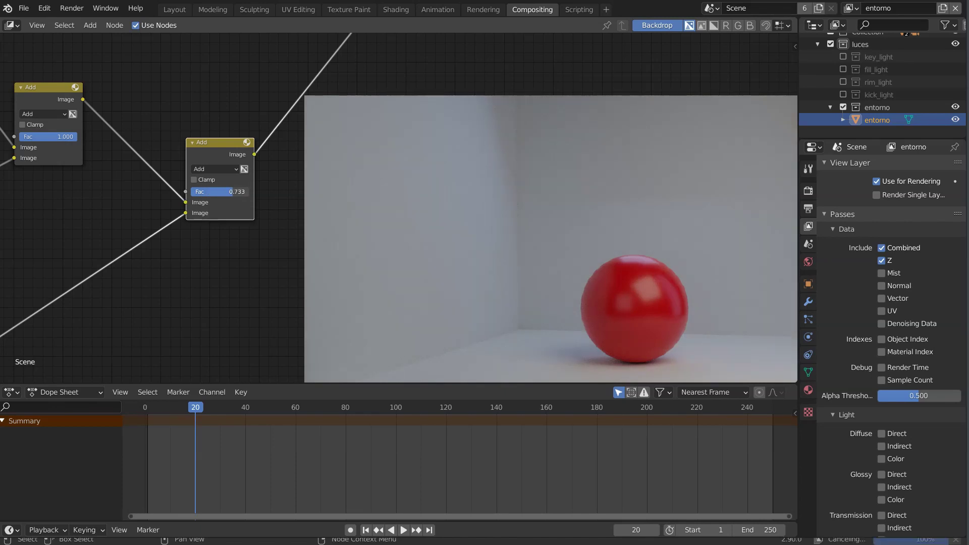
{"action": "mouse_move", "coordinate": [249, 192]}
{"action": "left_mouse_down"}
{"action": "mouse_move", "coordinate": [192, 192]}
{"action": "mouse_move", "coordinate": [249, 192]}
{"action": "left_mouse_up"}
{"action": "scroll", "coordinate": [234, 292], "scroll_direction": "down", "scroll_amount": 3}
{"action": "scroll", "coordinate": [231, 299], "scroll_direction": "down", "scroll_amount": 2}
Reposition the last Add node within the node tree.
{"action": "mouse_move", "coordinate": [242, 309]}
{"action": "middle_mouse_down"}
{"action": "mouse_move", "coordinate": [180, 212]}
{"action": "mouse_move", "coordinate": [185, 158]}
{"action": "mouse_move", "coordinate": [169, 203]}
{"action": "middle_mouse_up"}
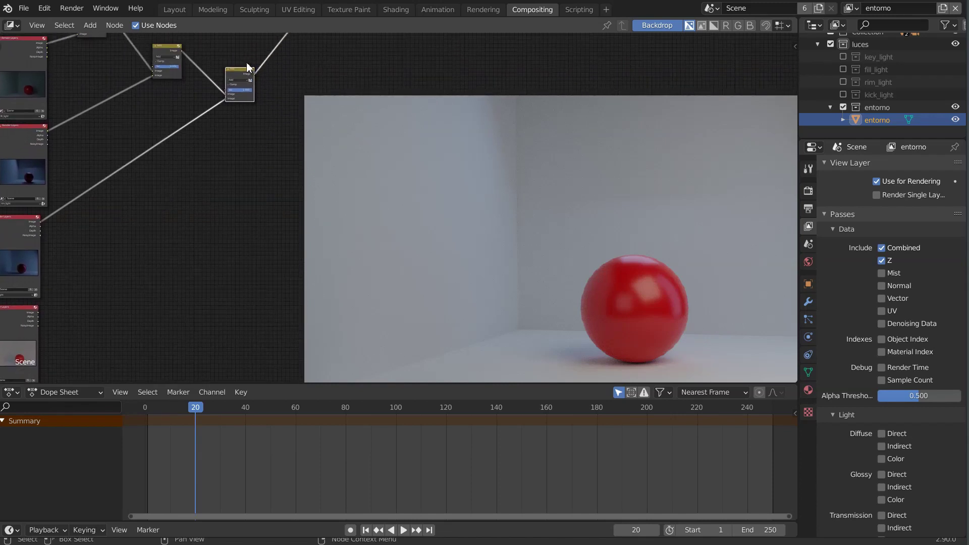
{"action": "left_click_drag", "start_coordinate": [248, 67], "coordinate": [243, 109]}
{"action": "middle_click_drag", "start_coordinate": [242, 108], "coordinate": [238, 133]}
{"action": "left_click_drag", "start_coordinate": [239, 132], "coordinate": [245, 147]}
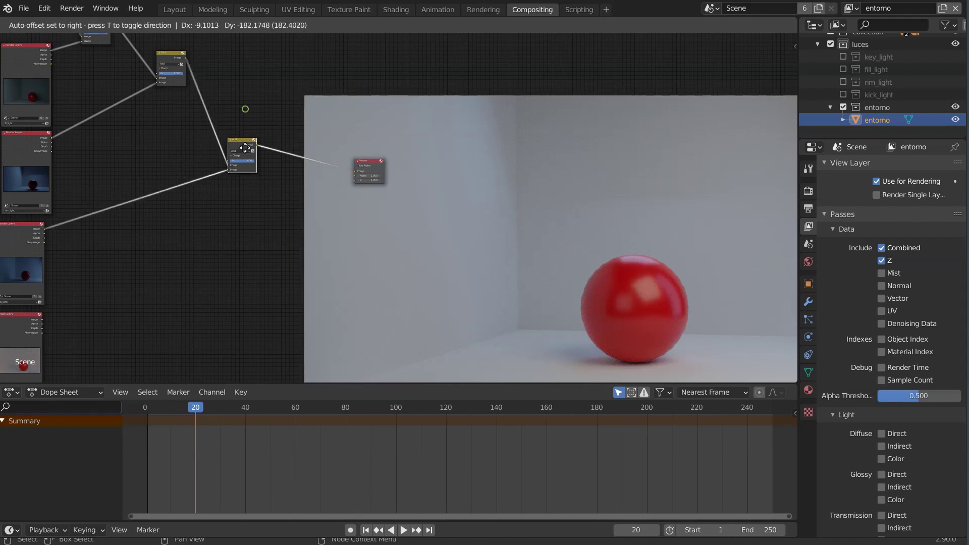
{"action": "left_click_drag", "start_coordinate": [245, 147], "coordinate": [266, 153]}
{"action": "middle_click_drag", "start_coordinate": [247, 203], "coordinate": [243, 170]}
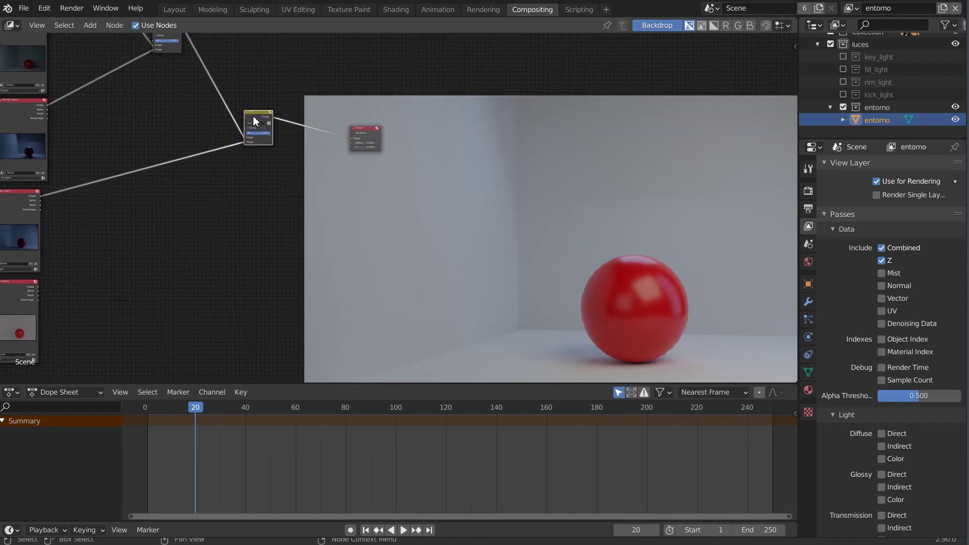
{"action": "left_click_drag", "start_coordinate": [254, 120], "coordinate": [233, 96]}
Duplicate the Add node beside the Viewer and link the upper Add result into it.
{"action": "key", "text": "shift+d"}
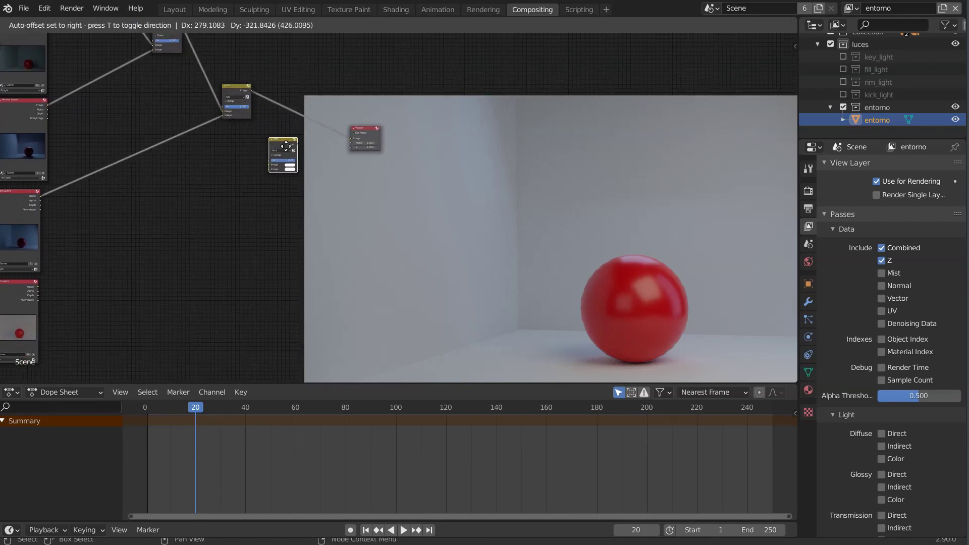
{"action": "left_click", "coordinate": [297, 158]}
{"action": "scroll", "coordinate": [271, 143], "scroll_direction": "up", "scroll_amount": 2}
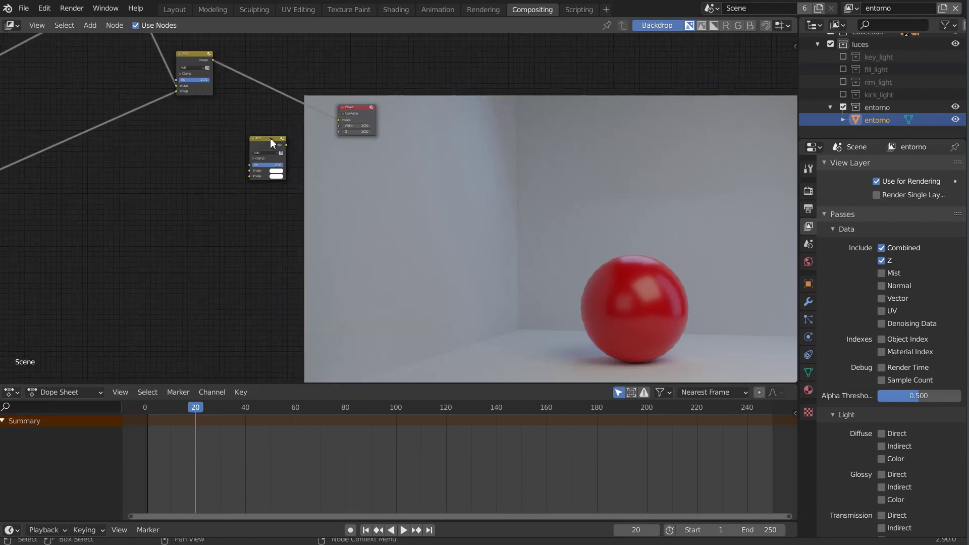
{"action": "middle_click_drag", "start_coordinate": [217, 167], "coordinate": [212, 216]}
{"action": "scroll", "coordinate": [207, 266], "scroll_direction": "up", "scroll_amount": 1}
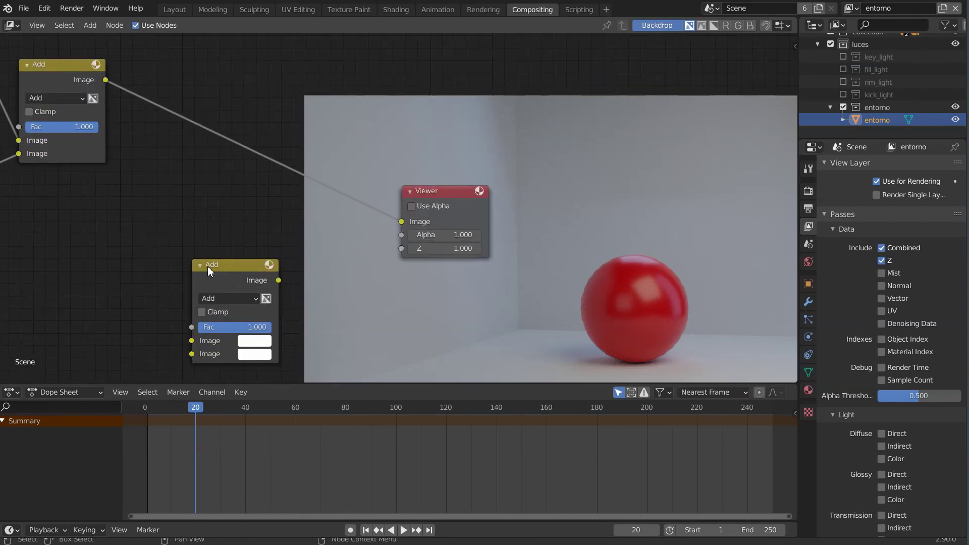
{"action": "left_click_drag", "start_coordinate": [214, 265], "coordinate": [242, 207]}
{"action": "mouse_move", "coordinate": [105, 79]}
{"action": "left_mouse_down"}
{"action": "mouse_move", "coordinate": [125, 156]}
{"action": "mouse_move", "coordinate": [220, 282]}
{"action": "left_mouse_up"}
Move the bottom entorno Render Layers node toward the Add nodes.
{"action": "scroll", "coordinate": [171, 286], "scroll_direction": "down", "scroll_amount": 1}
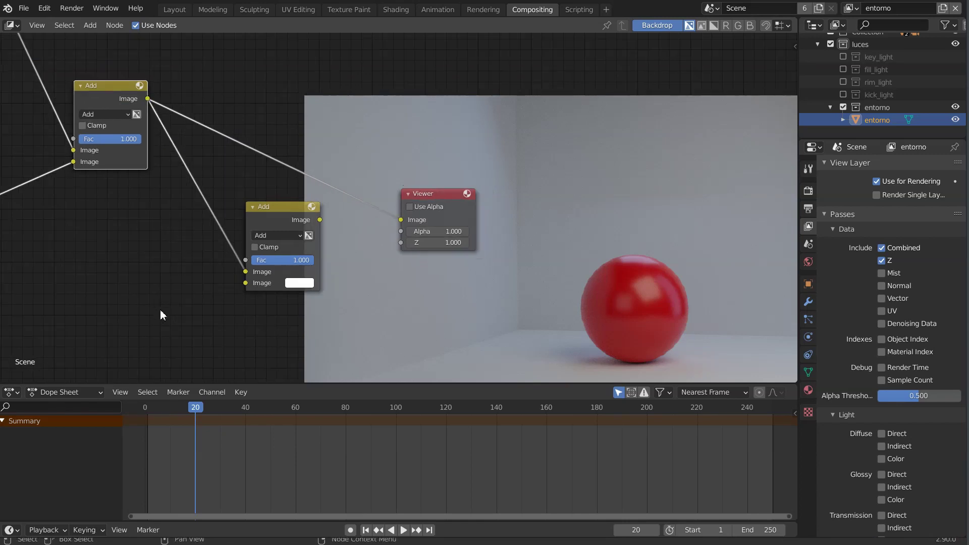
{"action": "scroll", "coordinate": [169, 320], "scroll_direction": "down", "scroll_amount": 1}
{"action": "scroll", "coordinate": [202, 271], "scroll_direction": "down", "scroll_amount": 1}
{"action": "middle_click_drag", "start_coordinate": [202, 271], "coordinate": [176, 245]}
{"action": "scroll", "coordinate": [128, 274], "scroll_direction": "down", "scroll_amount": 1}
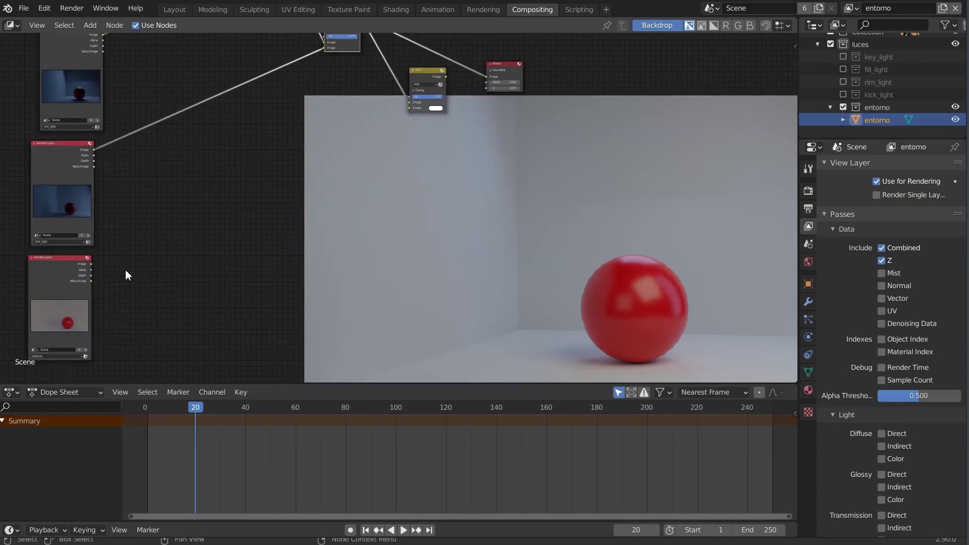
{"action": "left_click_drag", "start_coordinate": [70, 271], "coordinate": [285, 137]}
{"action": "middle_click_drag", "start_coordinate": [285, 137], "coordinate": [271, 164]}
Link the entorno image into the new Add node's second input and set its Fac to 0.000.
{"action": "scroll", "coordinate": [216, 264], "scroll_direction": "up", "scroll_amount": 1}
{"action": "scroll", "coordinate": [217, 262], "scroll_direction": "up", "scroll_amount": 1}
{"action": "left_click_drag", "start_coordinate": [121, 290], "coordinate": [258, 262]}
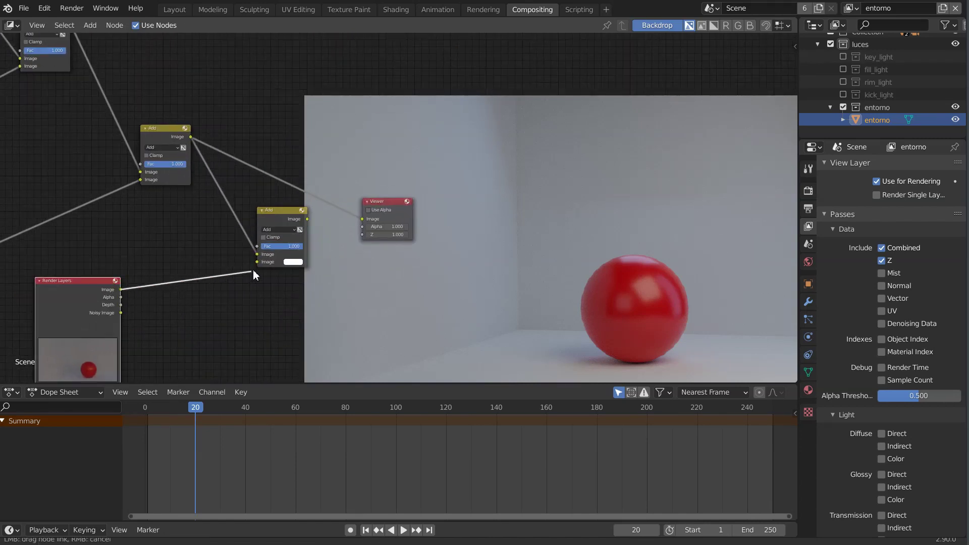
{"action": "left_click_drag", "start_coordinate": [42, 284], "coordinate": [19, 322]}
{"action": "left_click", "coordinate": [270, 213]}
{"action": "mouse_move", "coordinate": [270, 213]}
{"action": "left_mouse_down"}
{"action": "mouse_move", "coordinate": [252, 222]}
{"action": "mouse_move", "coordinate": [359, 221]}
{"action": "left_mouse_up"}
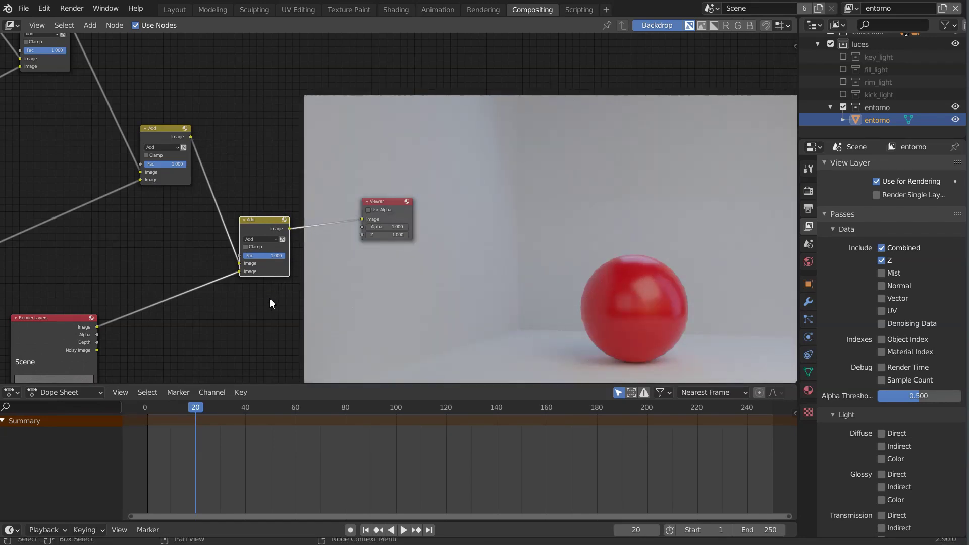
{"action": "left_click_drag", "start_coordinate": [283, 256], "coordinate": [243, 256]}
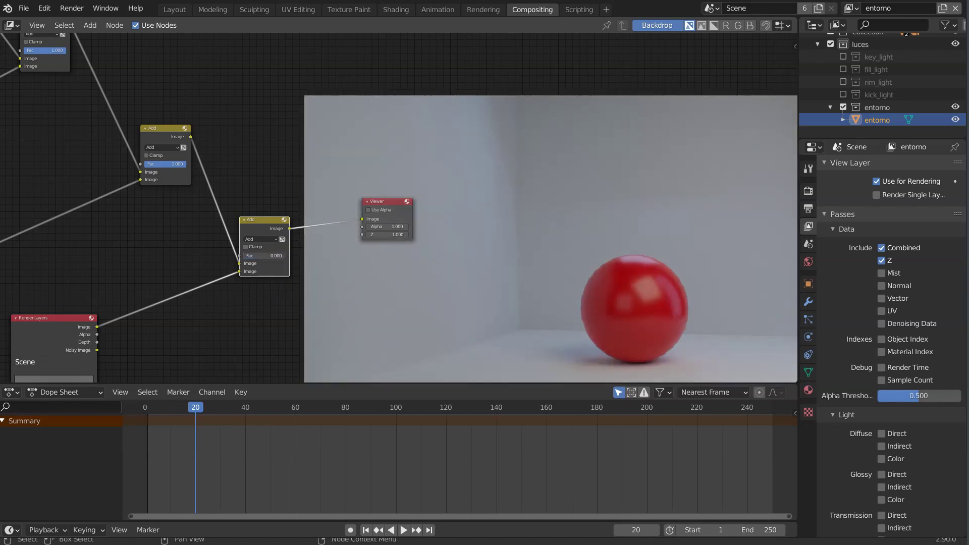
Undo the Fac change back to 1.000 and frame the whole node chain.
{"action": "key", "text": "ctrl+z"}
{"action": "scroll", "coordinate": [278, 285], "scroll_direction": "down", "scroll_amount": 2}
{"action": "scroll", "coordinate": [303, 301], "scroll_direction": "down", "scroll_amount": 2}
{"action": "scroll", "coordinate": [346, 278], "scroll_direction": "down", "scroll_amount": 2}
{"action": "scroll", "coordinate": [378, 263], "scroll_direction": "down", "scroll_amount": 1}
{"action": "middle_click_drag", "start_coordinate": [387, 259], "coordinate": [360, 291]}
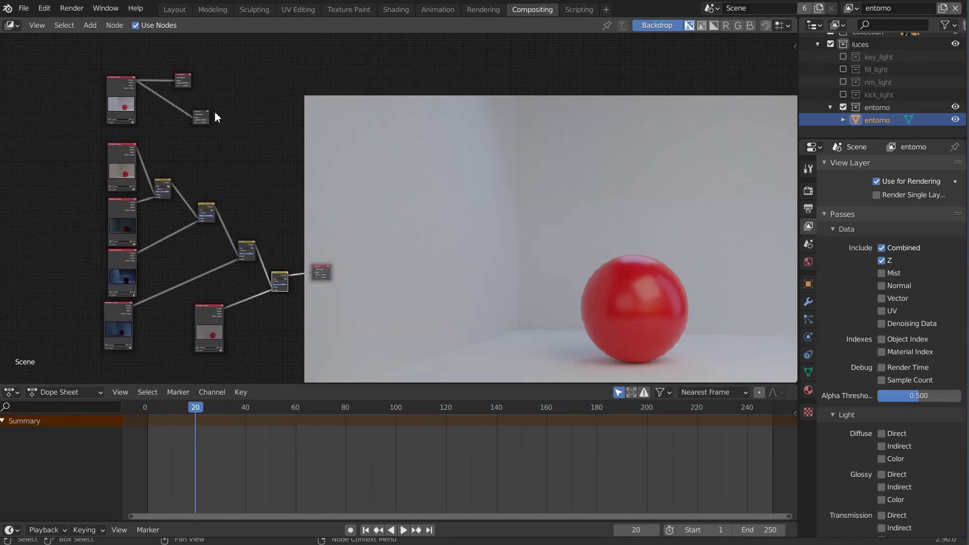
{"action": "left_click", "coordinate": [202, 116]}
{"action": "scroll", "coordinate": [214, 141], "scroll_direction": "up", "scroll_amount": 1}
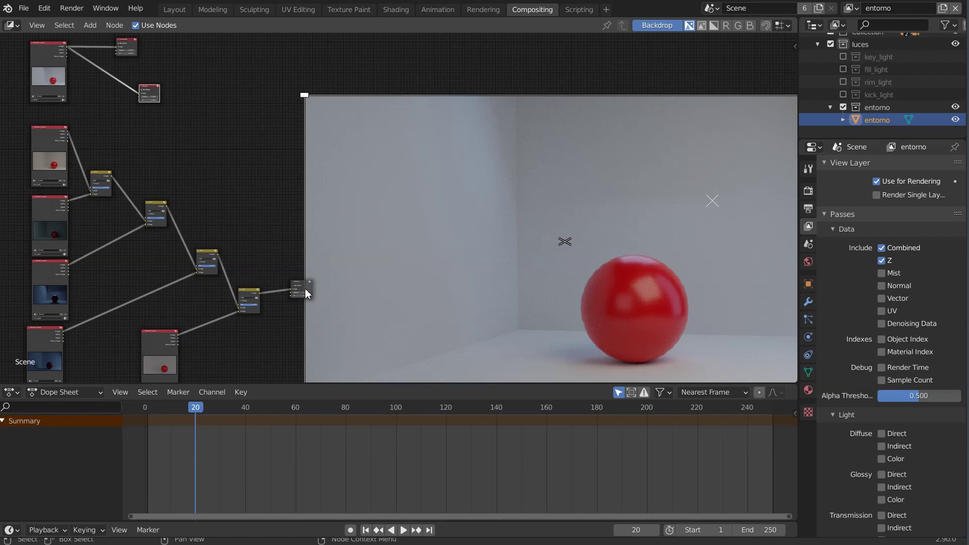
{"action": "middle_click_drag", "start_coordinate": [303, 286], "coordinate": [361, 165]}
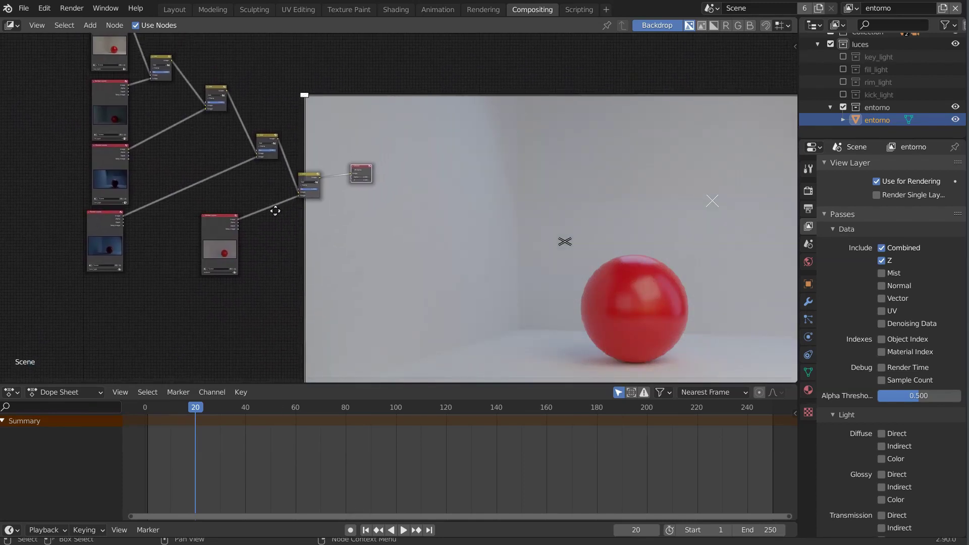
{"action": "middle_click_drag", "start_coordinate": [282, 201], "coordinate": [245, 273]}
Select the last Add node and move the Viewer node to the right.
{"action": "left_click_drag", "start_coordinate": [262, 260], "coordinate": [237, 261]}
{"action": "scroll", "coordinate": [227, 253], "scroll_direction": "up", "scroll_amount": 2}
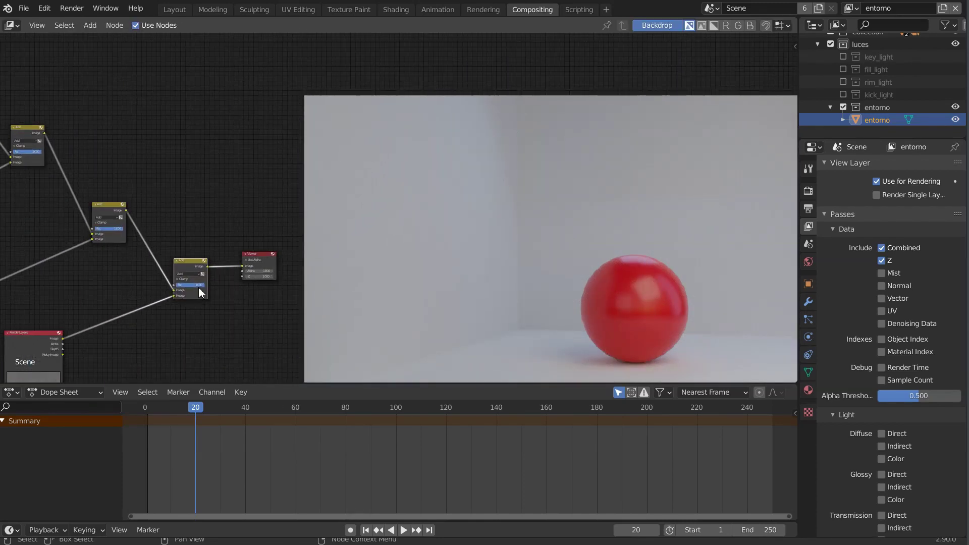
{"action": "scroll", "coordinate": [210, 230], "scroll_direction": "down", "scroll_amount": 3}
{"action": "left_click_drag", "start_coordinate": [156, 152], "coordinate": [247, 164]}
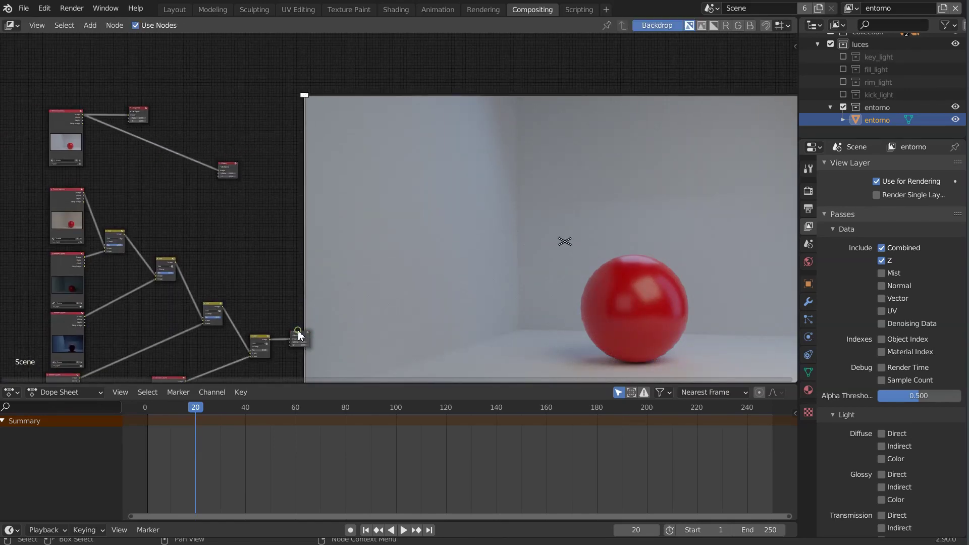
Move the bottom Render Layers node down-left and box-select the final Add node to delete it.
{"action": "left_click", "coordinate": [298, 333]}
{"action": "left_click", "coordinate": [230, 170]}
{"action": "middle_click_drag", "start_coordinate": [302, 337], "coordinate": [353, 178]}
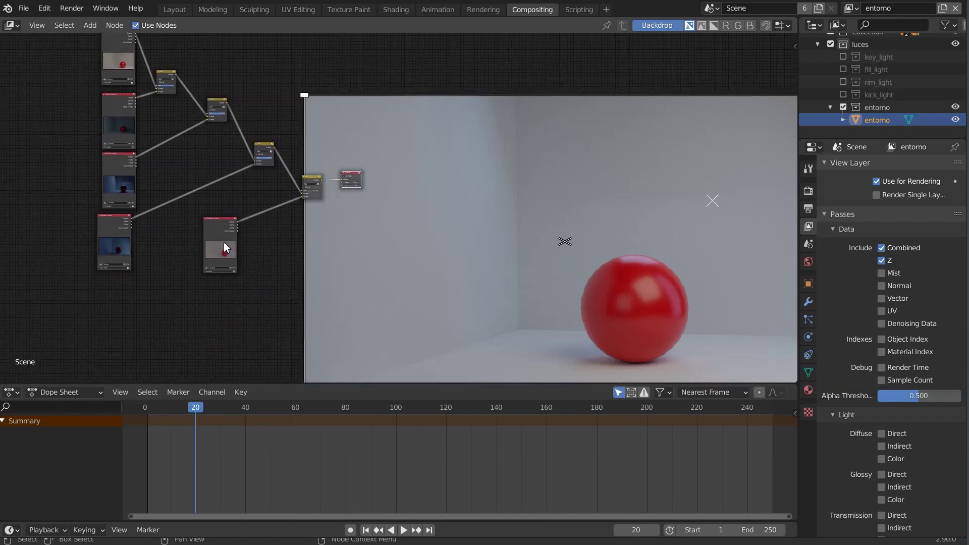
{"action": "left_click_drag", "start_coordinate": [217, 219], "coordinate": [123, 288]}
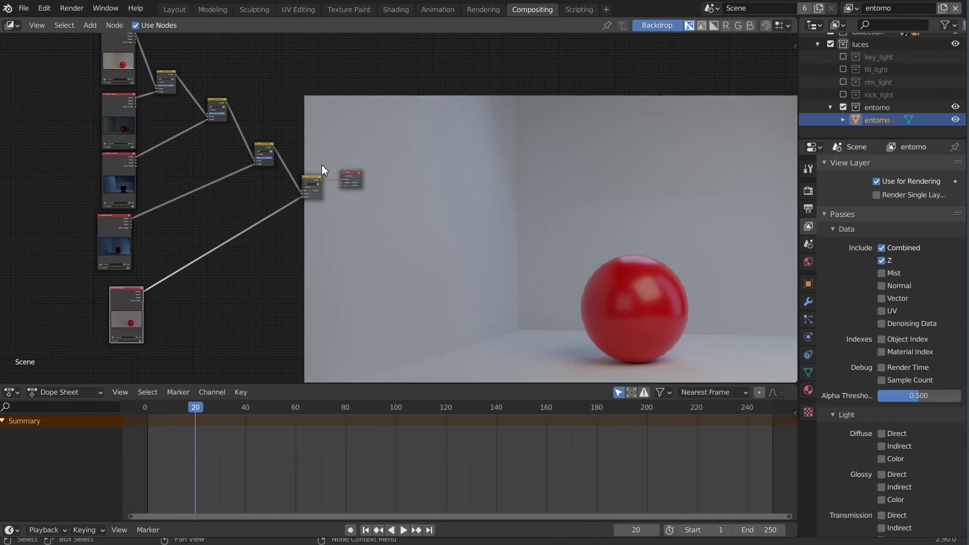
{"action": "left_click_drag", "start_coordinate": [319, 175], "coordinate": [297, 219]}
{"action": "left_click_drag", "start_coordinate": [311, 281], "coordinate": [278, 218]}
Delete the final Add node and connect the remaining Add node to the Viewer.
{"action": "key", "text": "x"}
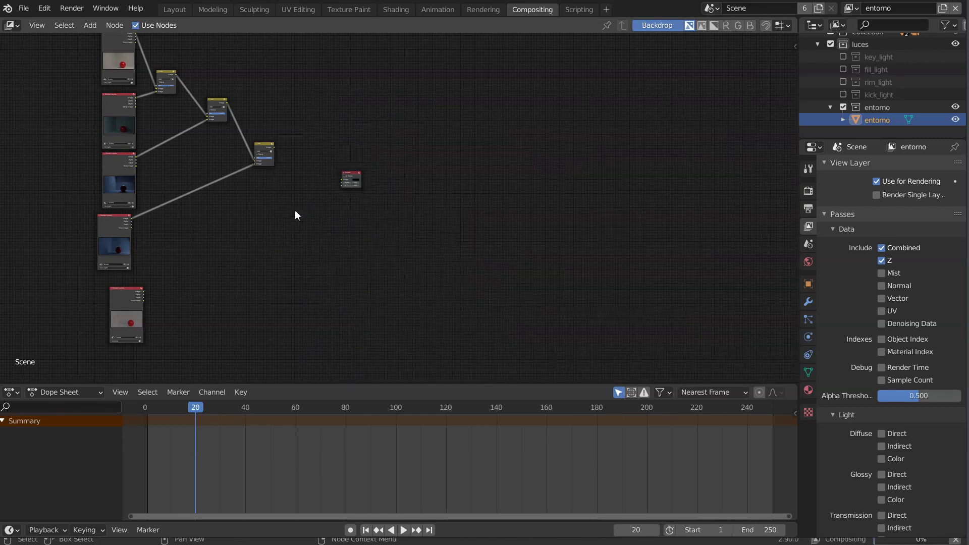
{"action": "left_click_drag", "start_coordinate": [275, 147], "coordinate": [283, 151]}
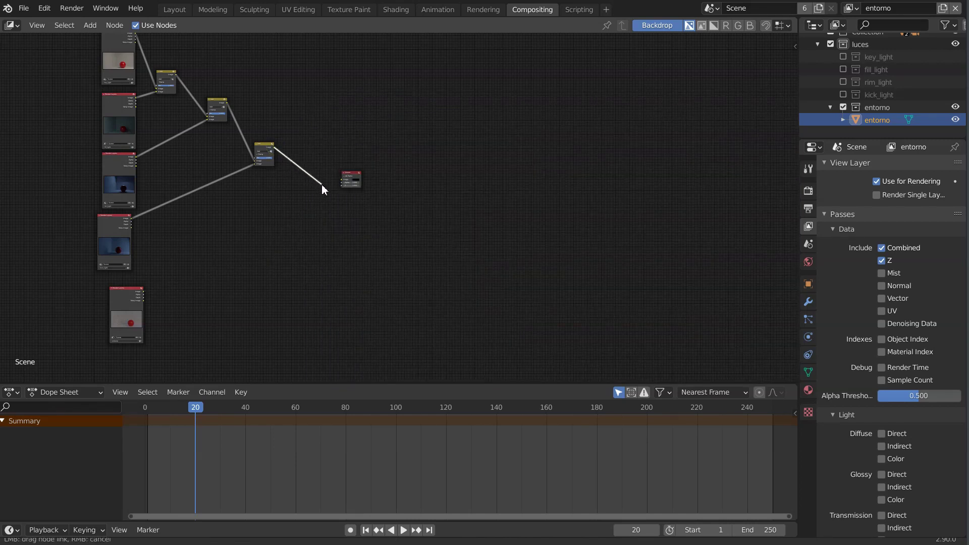
{"action": "left_click_drag", "start_coordinate": [322, 185], "coordinate": [344, 182]}
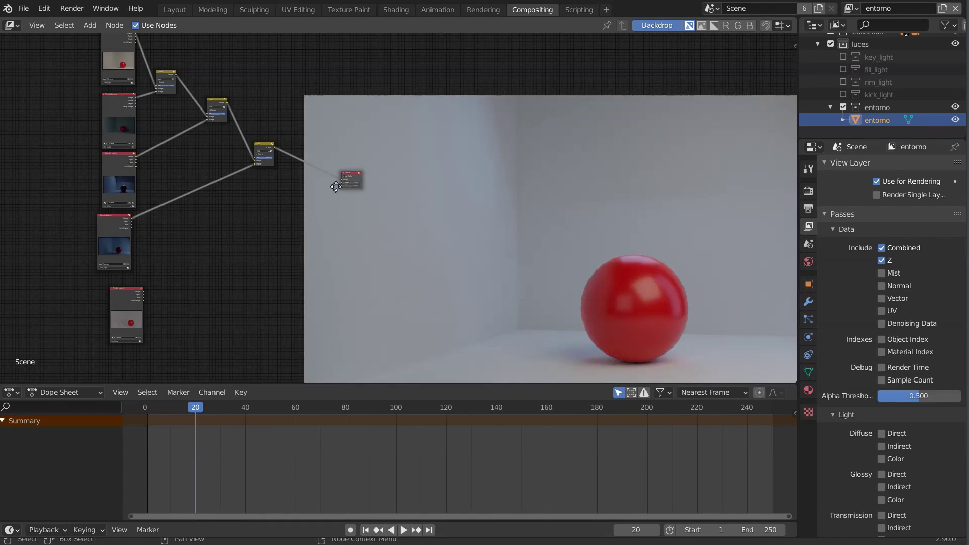
Reposition the stacked Render Layers nodes in the Compositing node editor.
{"action": "middle_click_drag", "start_coordinate": [336, 187], "coordinate": [193, 251]}
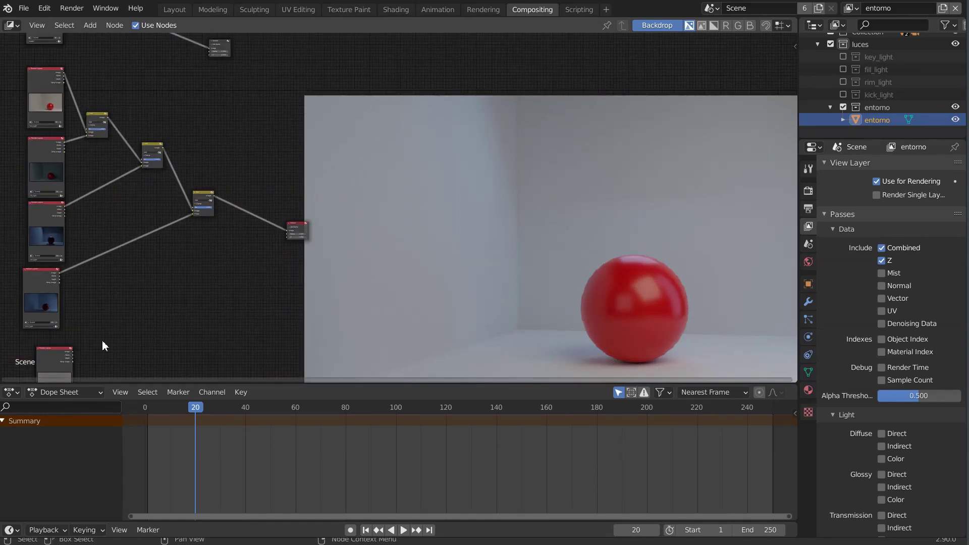
{"action": "left_click_drag", "start_coordinate": [66, 349], "coordinate": [49, 335]}
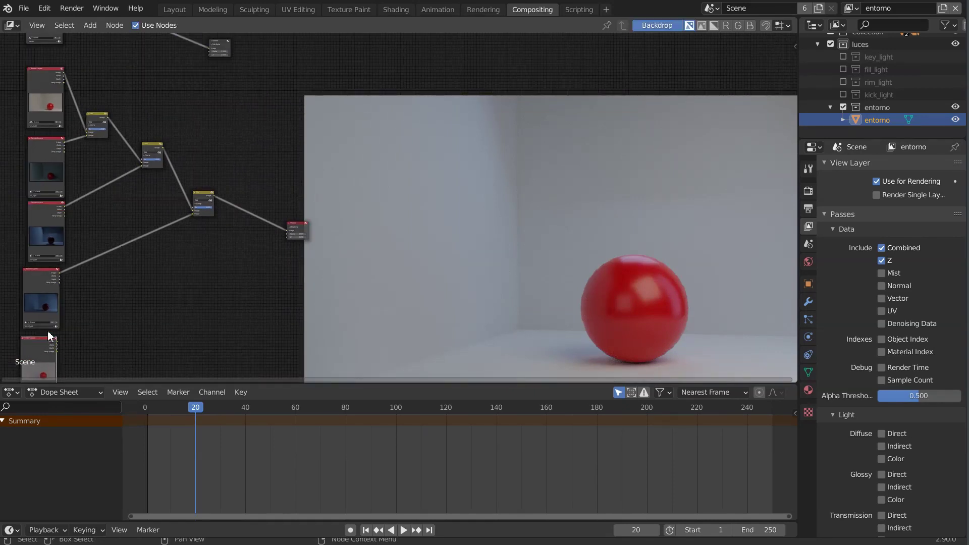
{"action": "left_click_drag", "start_coordinate": [38, 274], "coordinate": [41, 275]}
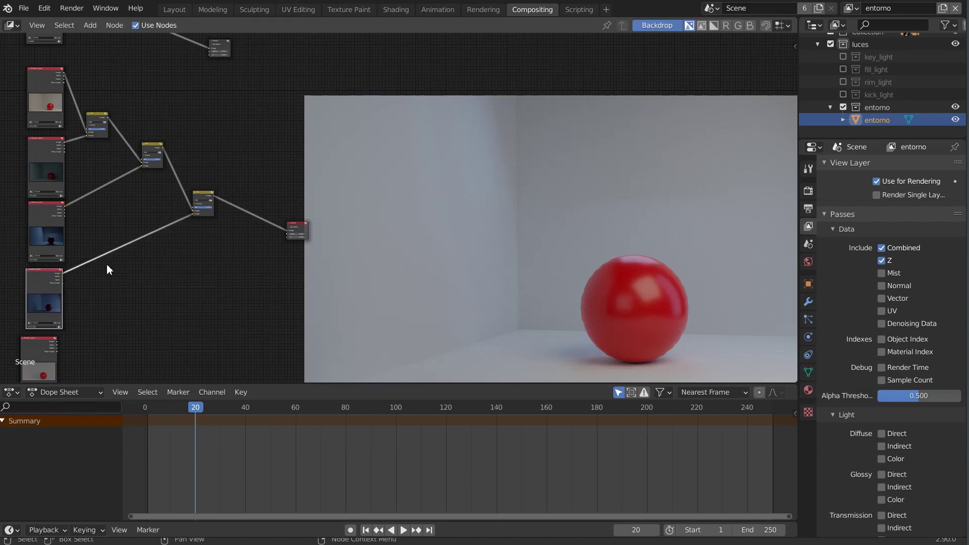
{"action": "left_click_drag", "start_coordinate": [52, 202], "coordinate": [54, 204]}
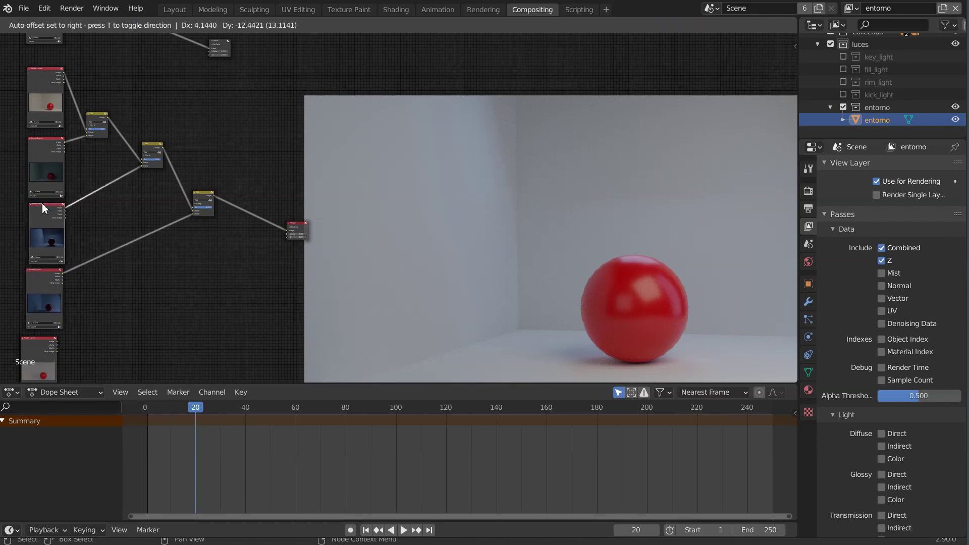
{"action": "left_click_drag", "start_coordinate": [49, 147], "coordinate": [50, 151]}
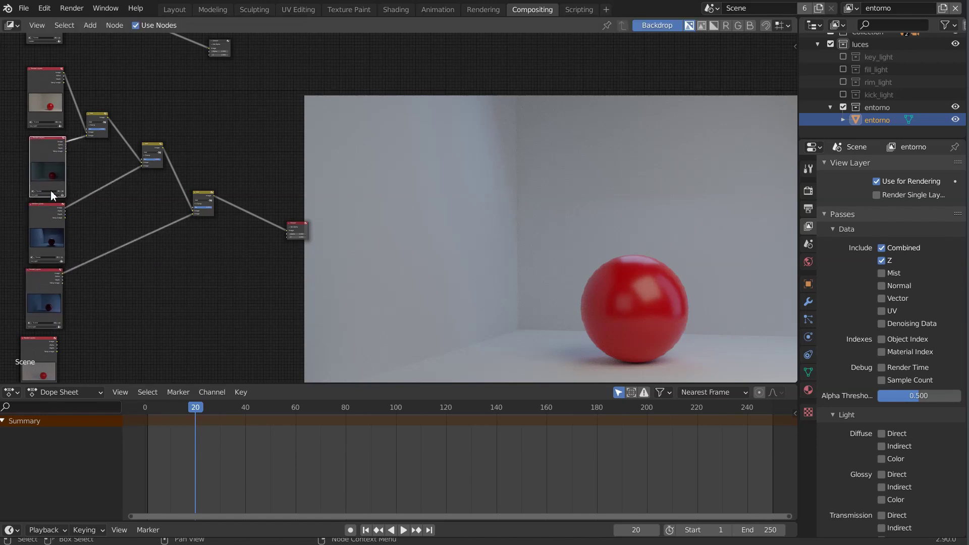
{"action": "scroll", "coordinate": [73, 307], "scroll_direction": "up", "scroll_amount": 2}
{"action": "middle_click_drag", "start_coordinate": [73, 307], "coordinate": [198, 271]}
{"action": "scroll", "coordinate": [141, 271], "scroll_direction": "up", "scroll_amount": 1}
{"action": "scroll", "coordinate": [120, 283], "scroll_direction": "up", "scroll_amount": 2}
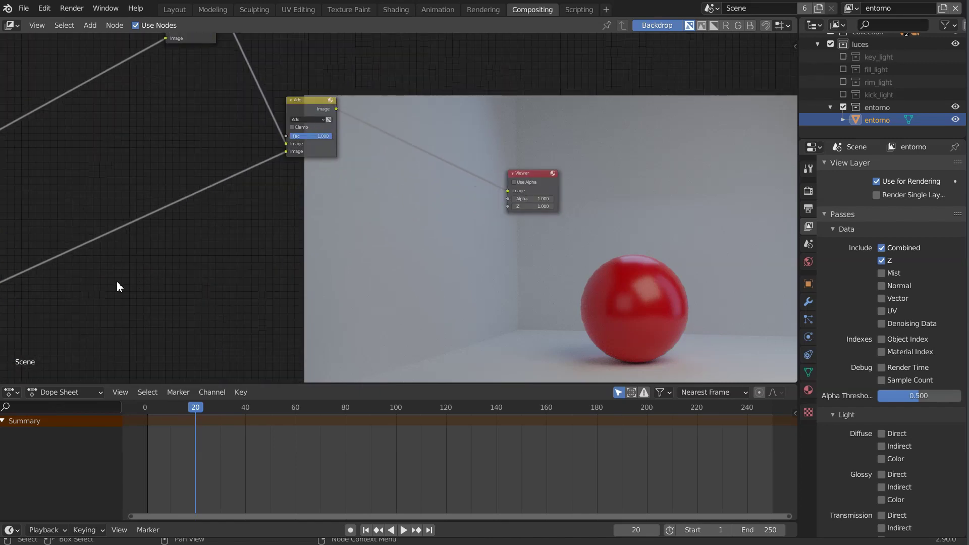
Zoom in on the Render Layers nodes, then frame them with the Add and Viewer nodes.
{"action": "middle_click_drag", "start_coordinate": [119, 284], "coordinate": [277, 263]}
{"action": "scroll", "coordinate": [277, 263], "scroll_direction": "up", "scroll_amount": 1}
{"action": "middle_click_drag", "start_coordinate": [162, 281], "coordinate": [255, 275]}
{"action": "scroll", "coordinate": [119, 295], "scroll_direction": "up", "scroll_amount": 2}
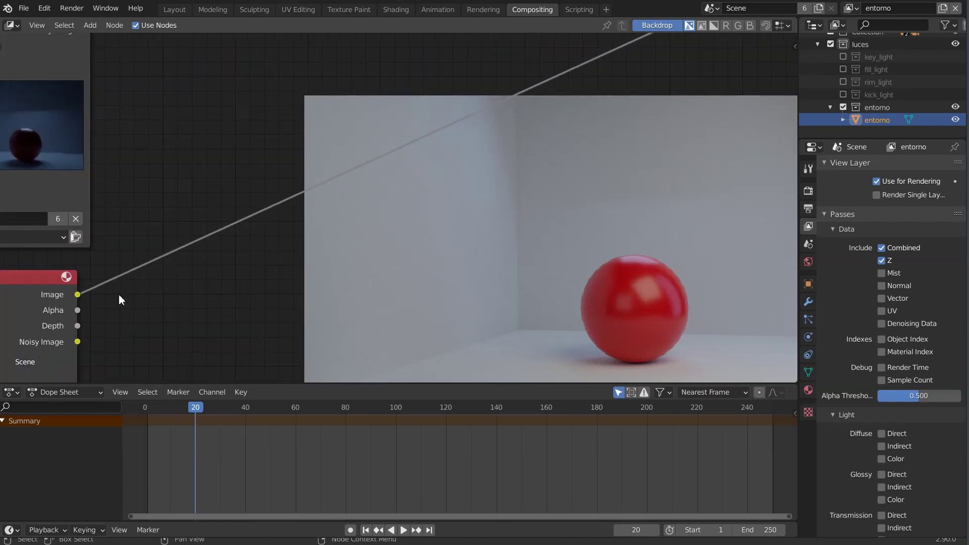
{"action": "scroll", "coordinate": [148, 330], "scroll_direction": "up", "scroll_amount": 1}
{"action": "middle_click_drag", "start_coordinate": [148, 329], "coordinate": [165, 279]}
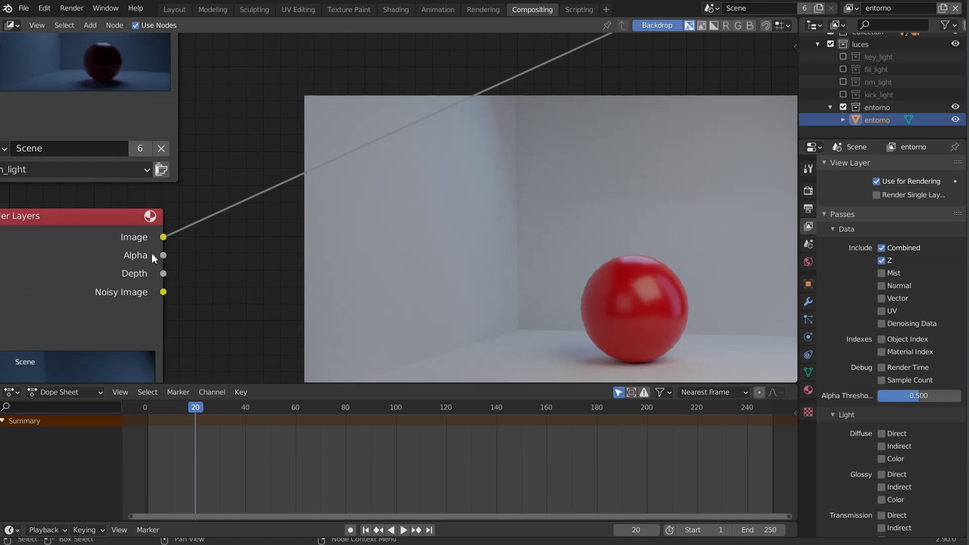
{"action": "scroll", "coordinate": [147, 273], "scroll_direction": "down", "scroll_amount": 2}
{"action": "mouse_move", "coordinate": [144, 277]}
{"action": "middle_mouse_down"}
{"action": "mouse_move", "coordinate": [352, 296]}
{"action": "mouse_move", "coordinate": [69, 289]}
{"action": "middle_mouse_up"}
{"action": "scroll", "coordinate": [245, 284], "scroll_direction": "down", "scroll_amount": 2}
{"action": "scroll", "coordinate": [353, 295], "scroll_direction": "down", "scroll_amount": 2}
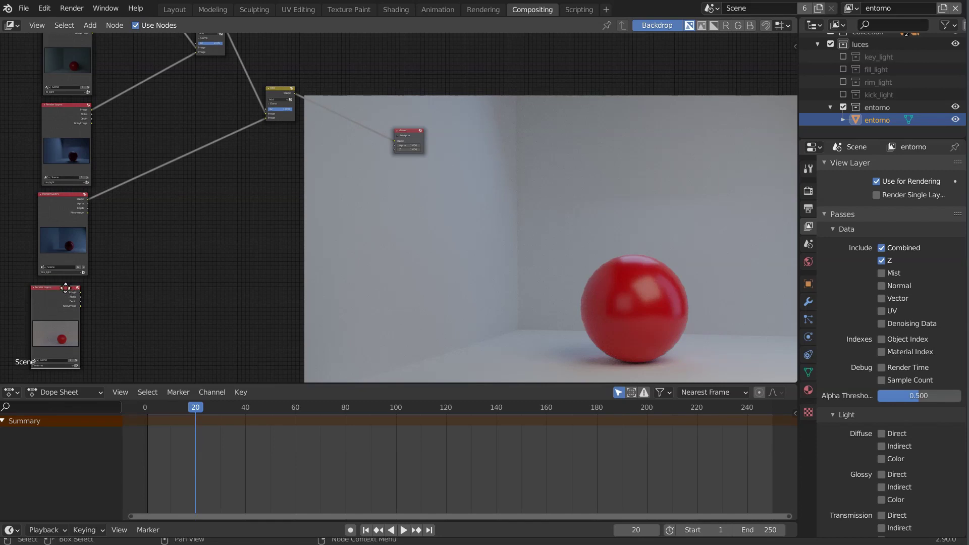
Nudge the bottom Render Layers node, the Mix node and the Viewer node into tidier positions.
{"action": "left_click_drag", "start_coordinate": [58, 286], "coordinate": [66, 284]}
{"action": "scroll", "coordinate": [201, 249], "scroll_direction": "down", "scroll_amount": 1}
{"action": "scroll", "coordinate": [201, 249], "scroll_direction": "down", "scroll_amount": 1}
{"action": "middle_click_drag", "start_coordinate": [232, 246], "coordinate": [207, 280]}
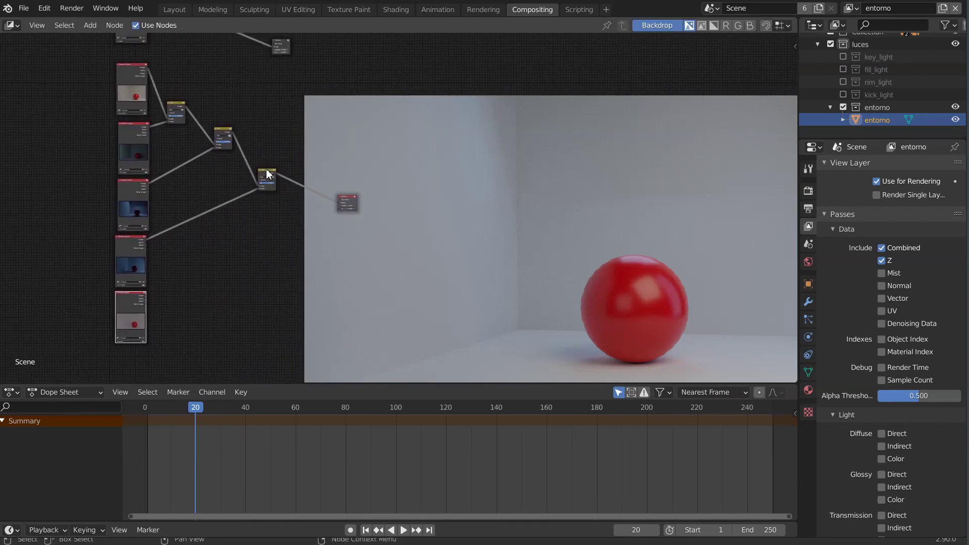
{"action": "left_click_drag", "start_coordinate": [267, 173], "coordinate": [262, 164]}
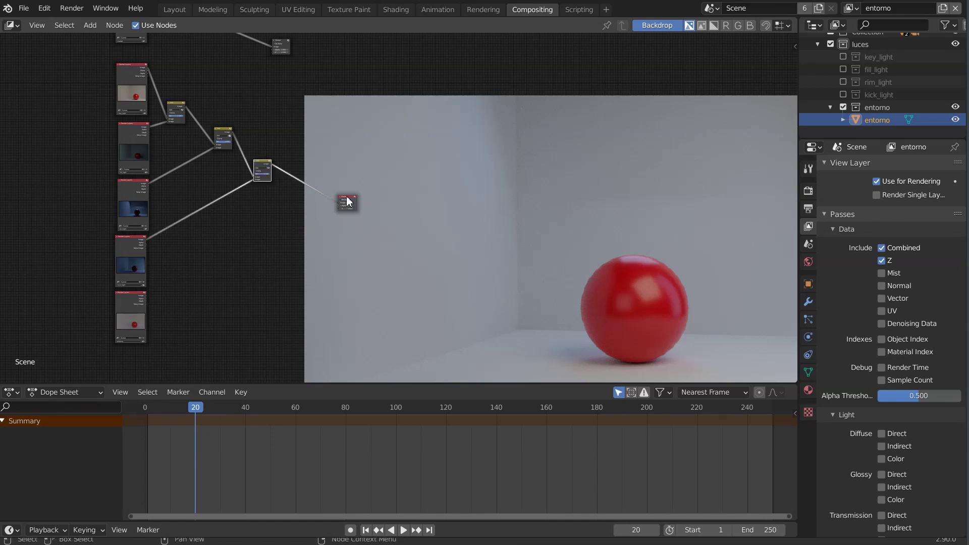
{"action": "left_click_drag", "start_coordinate": [348, 202], "coordinate": [317, 189]}
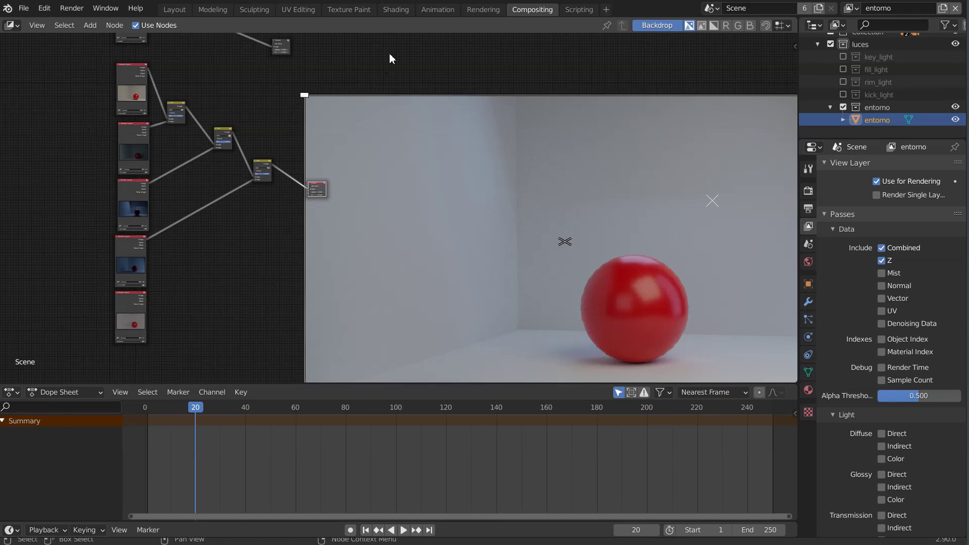
Switch to the Rendering workspace and start saving the render result via the Image menu.
{"action": "left_click", "coordinate": [483, 9]}
{"action": "left_click", "coordinate": [117, 24]}
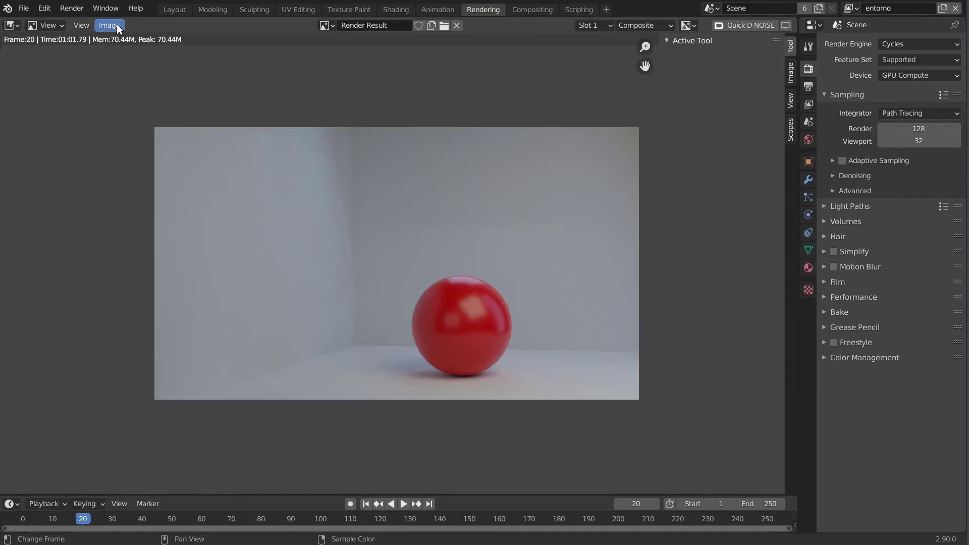
{"action": "left_click", "coordinate": [129, 115]}
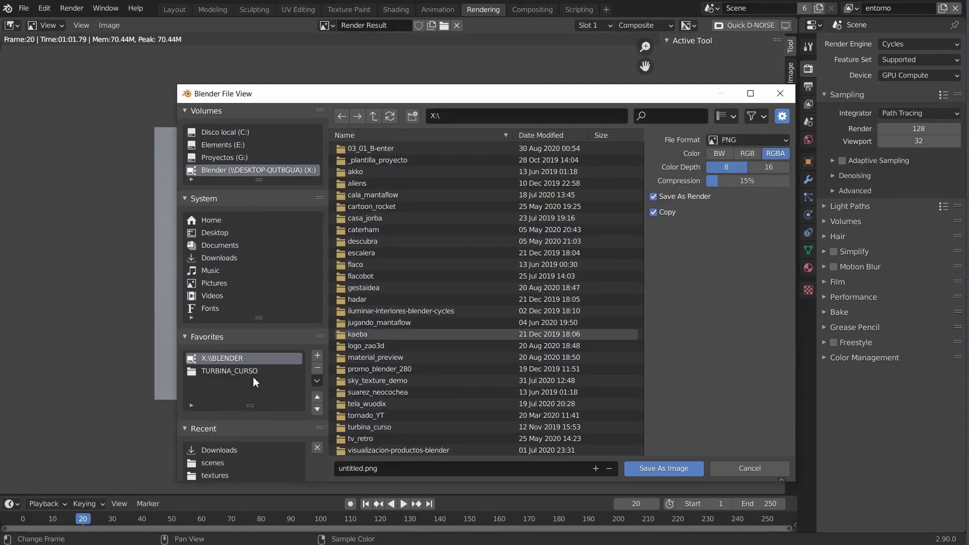
Name the file habitacion_esfera, choose OpenEXR MultiLayer format and save it to X:\.
{"action": "scroll", "coordinate": [430, 349], "scroll_direction": "down", "scroll_amount": 3}
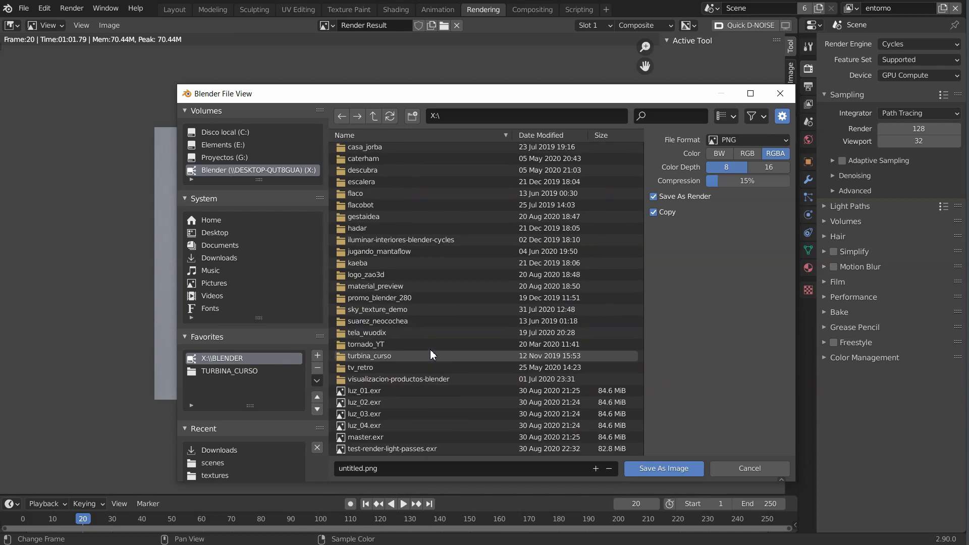
{"action": "left_click", "coordinate": [407, 470]}
{"action": "type", "text": "habitacio"}
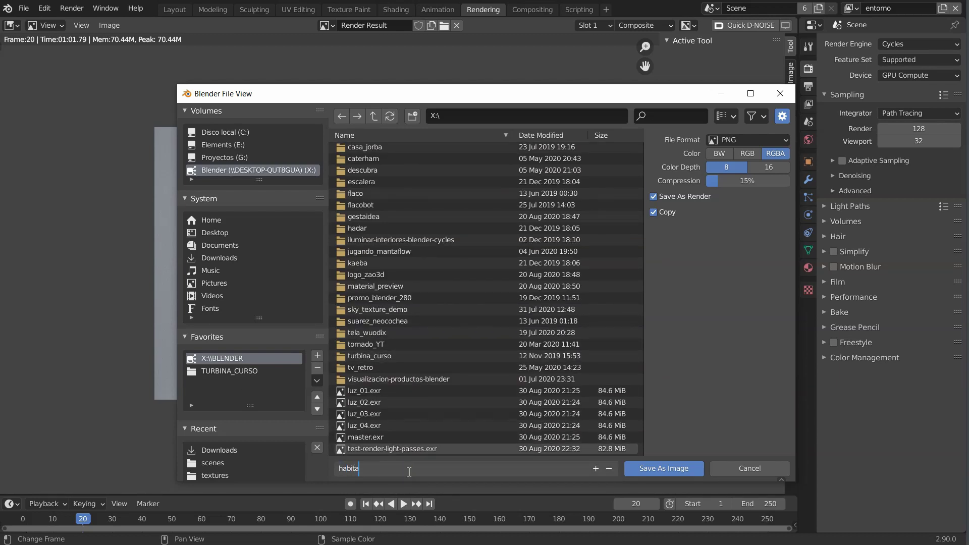
{"action": "type", "text": "n_esfera"}
{"action": "left_click", "coordinate": [744, 143]}
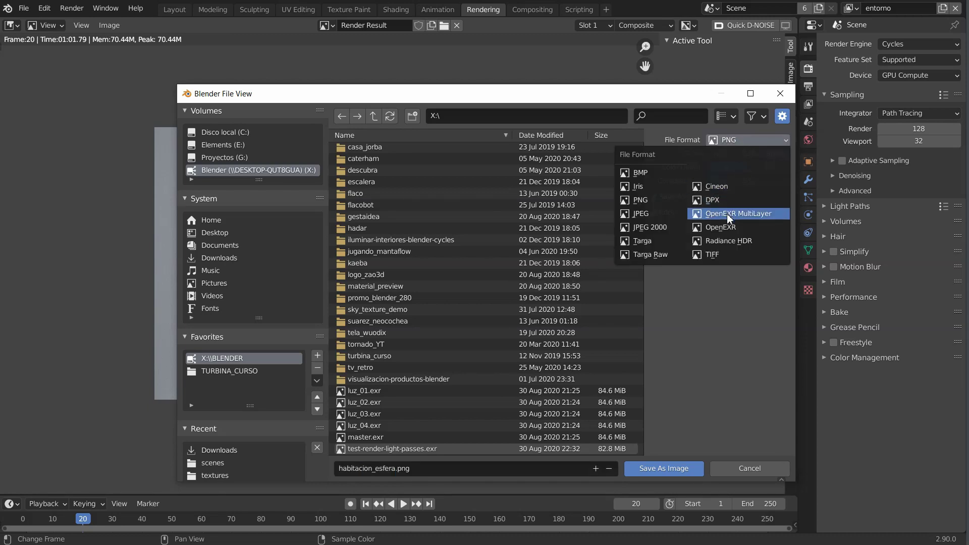
{"action": "left_click", "coordinate": [730, 214]}
{"action": "left_click", "coordinate": [662, 469]}
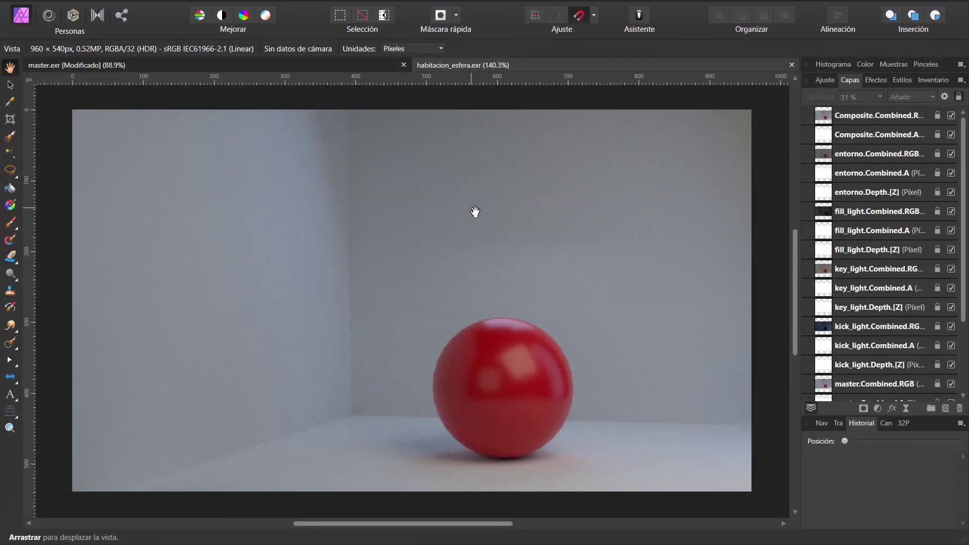
Scroll the EXR's layer list and select the Composite.Combined.A layer.
{"action": "scroll", "coordinate": [475, 211], "scroll_direction": "right", "scroll_amount": 1}
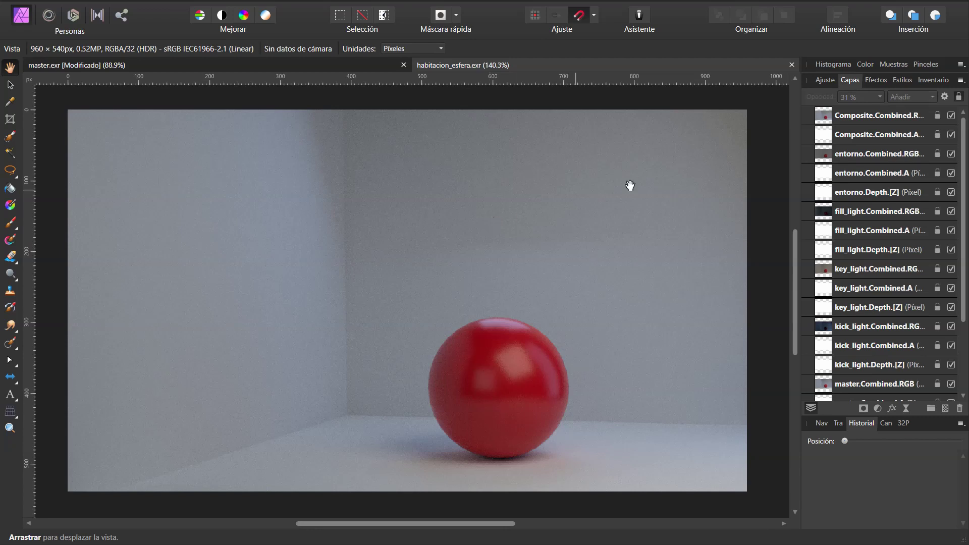
{"action": "left_click", "coordinate": [860, 137]}
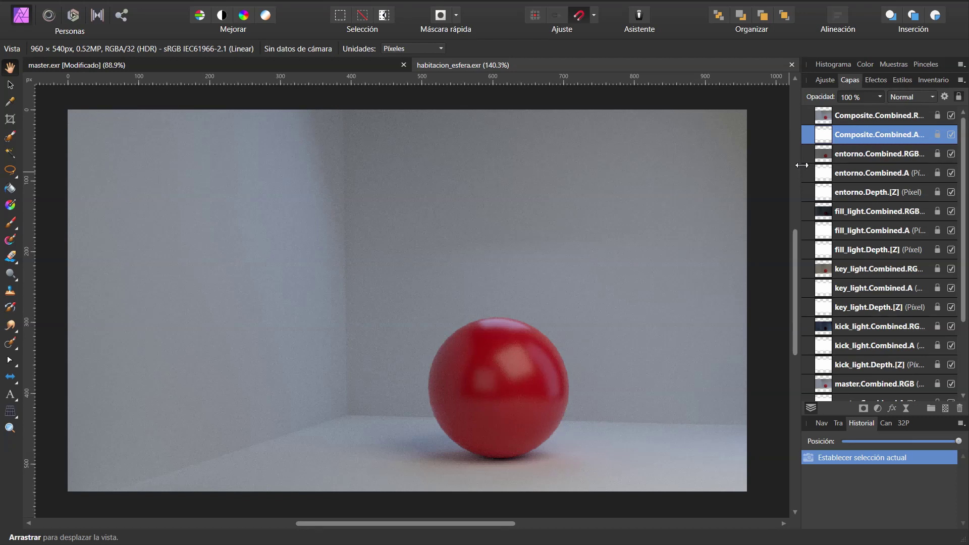
Widen the Layers panel and delete Composite.Combined.A, entorno.Combined.A and entorno.Depth.[Z].
{"action": "left_click_drag", "start_coordinate": [803, 165], "coordinate": [718, 165]}
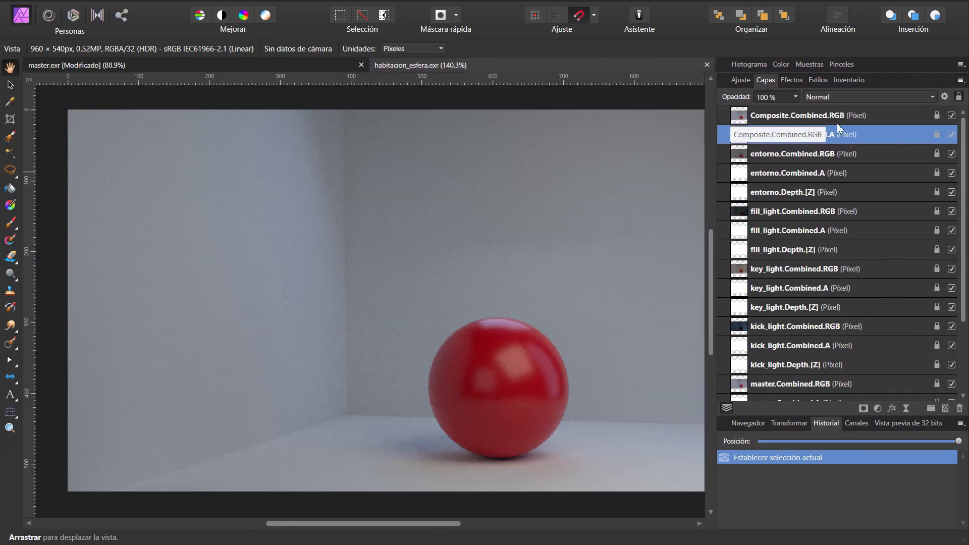
{"action": "key", "text": "Delete"}
{"action": "left_click", "coordinate": [794, 161]}
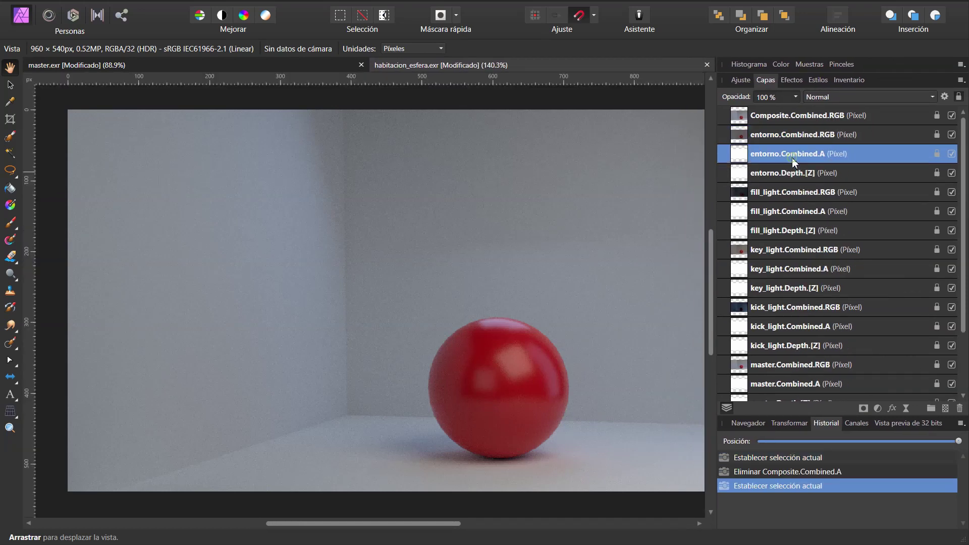
{"action": "key", "text": "Delete"}
{"action": "left_click", "coordinate": [790, 159]}
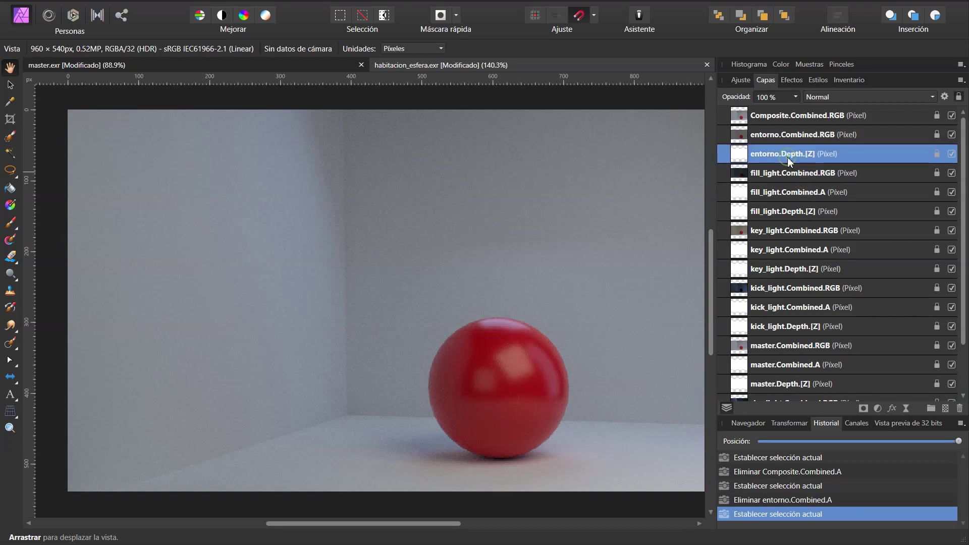
{"action": "key", "text": "Delete"}
Delete the alpha and depth layers of fill, key, kick, master and rim lights together.
{"action": "left_click", "coordinate": [780, 175]}
{"action": "left_click", "coordinate": [786, 194], "text": "shift"}
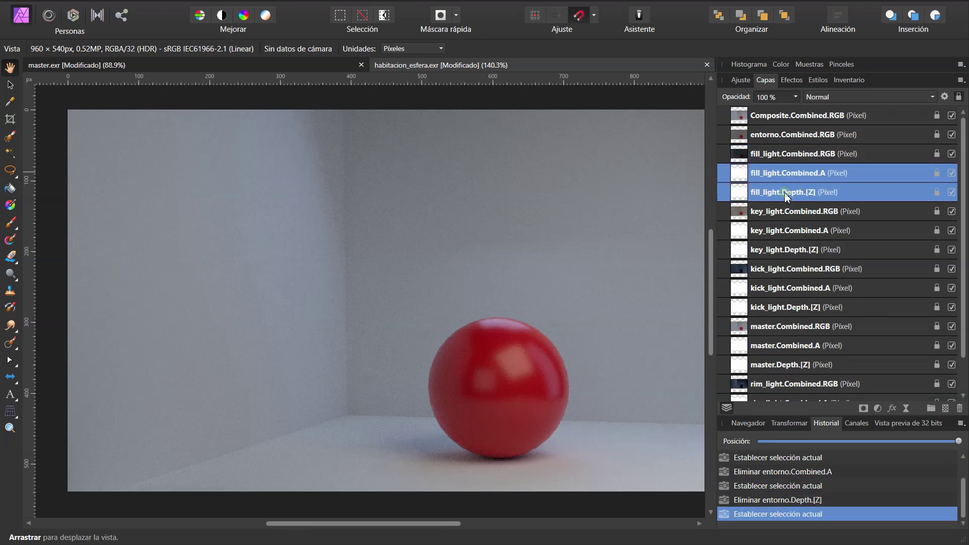
{"action": "left_click", "coordinate": [797, 230], "text": "ctrl"}
{"action": "left_click", "coordinate": [799, 251], "text": "ctrl"}
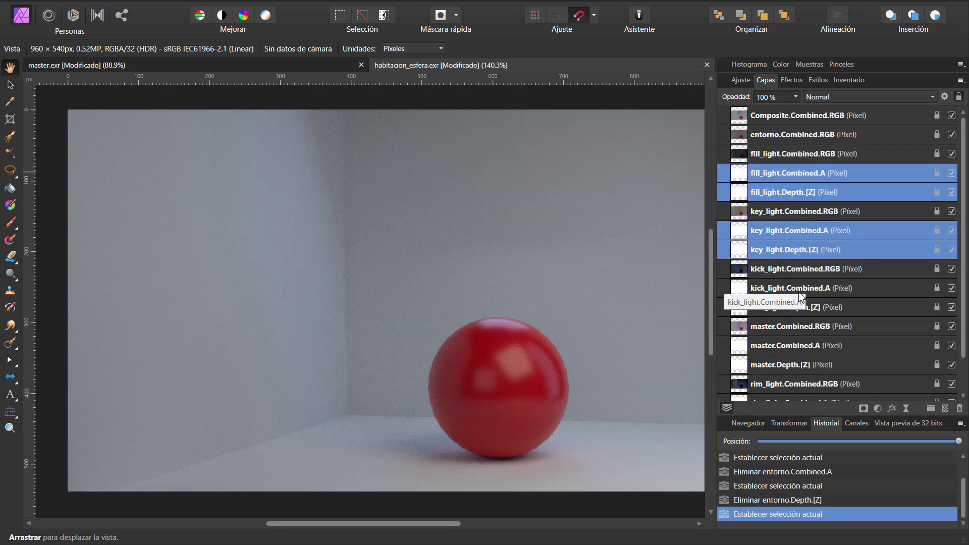
{"action": "left_click", "coordinate": [800, 292], "text": "ctrl"}
{"action": "left_click", "coordinate": [800, 311], "text": "ctrl"}
{"action": "scroll", "coordinate": [800, 312], "scroll_direction": "down", "scroll_amount": 2}
{"action": "left_click", "coordinate": [799, 309], "text": "ctrl"}
{"action": "left_click", "coordinate": [790, 327], "text": "ctrl"}
{"action": "left_click", "coordinate": [793, 364], "text": "ctrl"}
{"action": "left_click", "coordinate": [792, 383], "text": "ctrl"}
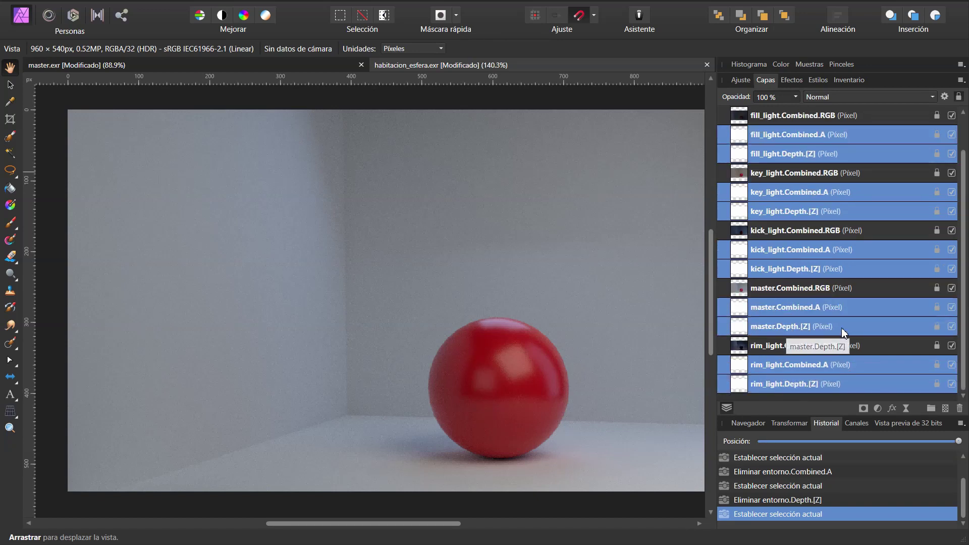
{"action": "key", "text": "Delete"}
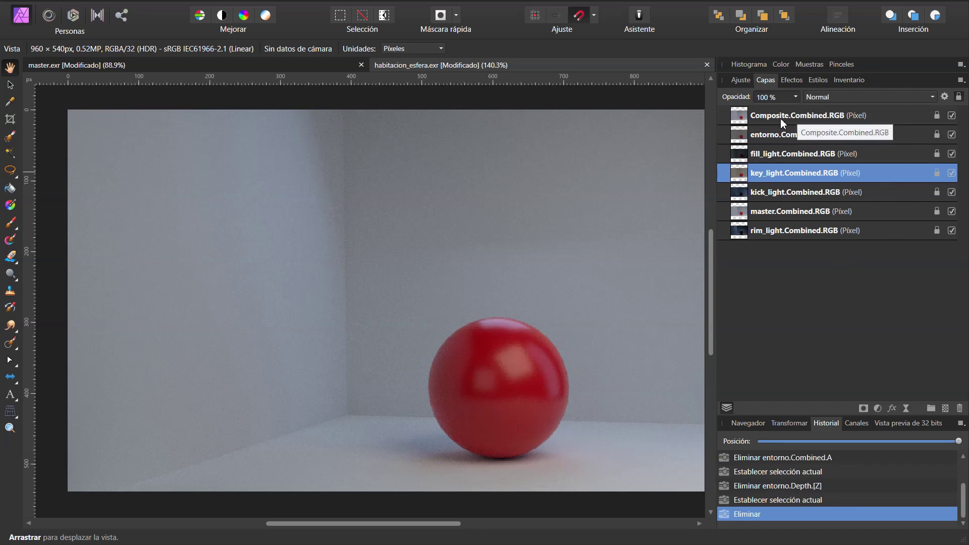
{"action": "mouse_move", "coordinate": [607, 223]}
{"action": "left_mouse_down"}
{"action": "mouse_move", "coordinate": [554, 211]}
{"action": "mouse_move", "coordinate": [577, 230]}
{"action": "left_mouse_up"}
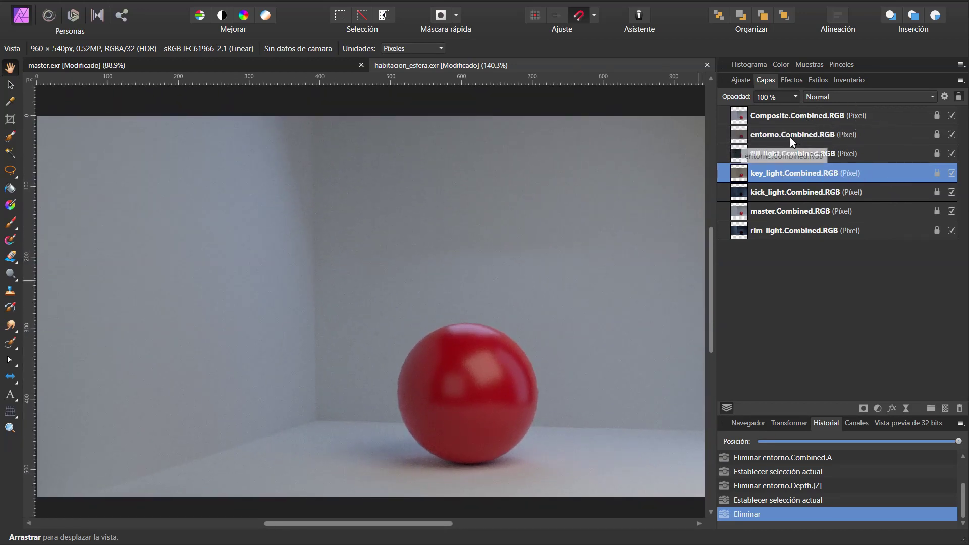
{"action": "left_click", "coordinate": [763, 115]}
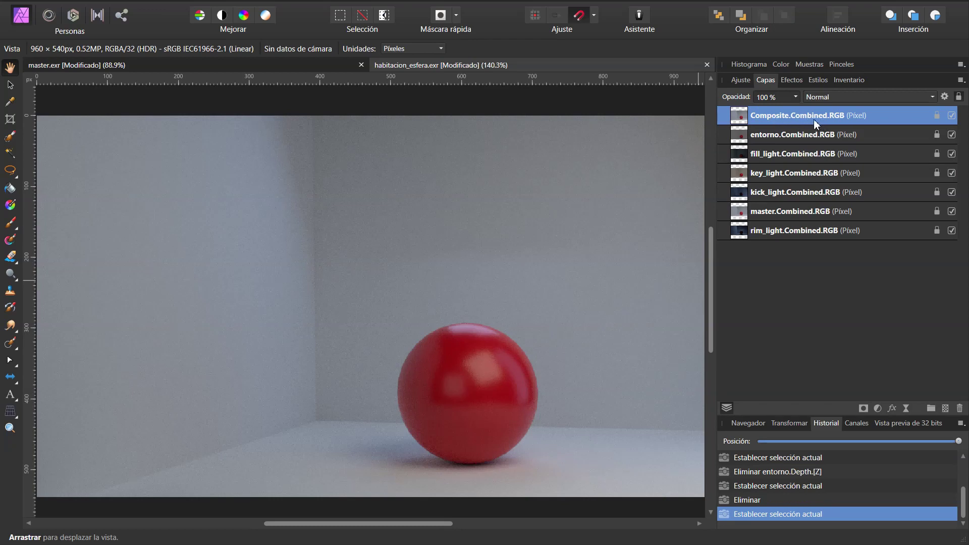
Hide the Composite and entorno layers and set fill_light to the Añadir blend mode.
{"action": "left_click", "coordinate": [953, 116]}
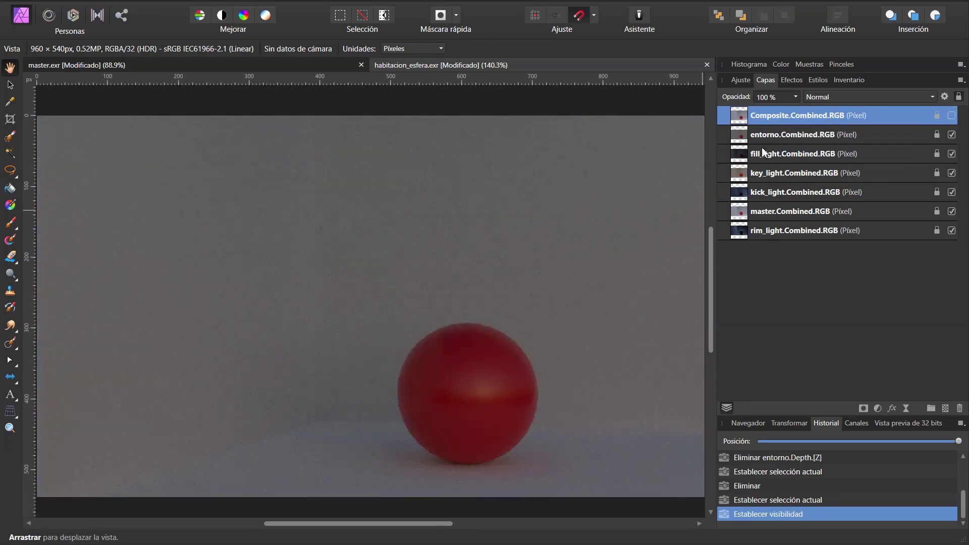
{"action": "left_click", "coordinate": [808, 134]}
{"action": "left_click", "coordinate": [952, 135]}
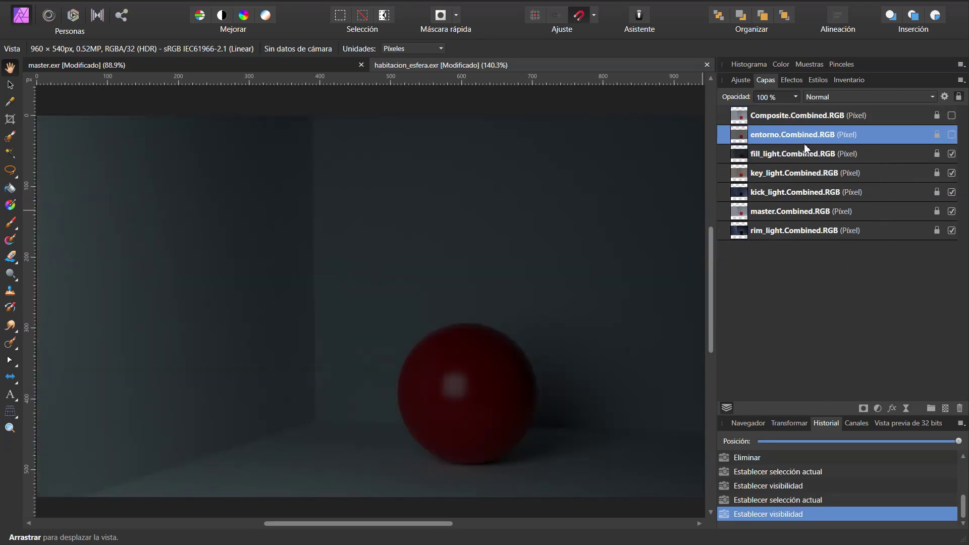
{"action": "left_click", "coordinate": [808, 154]}
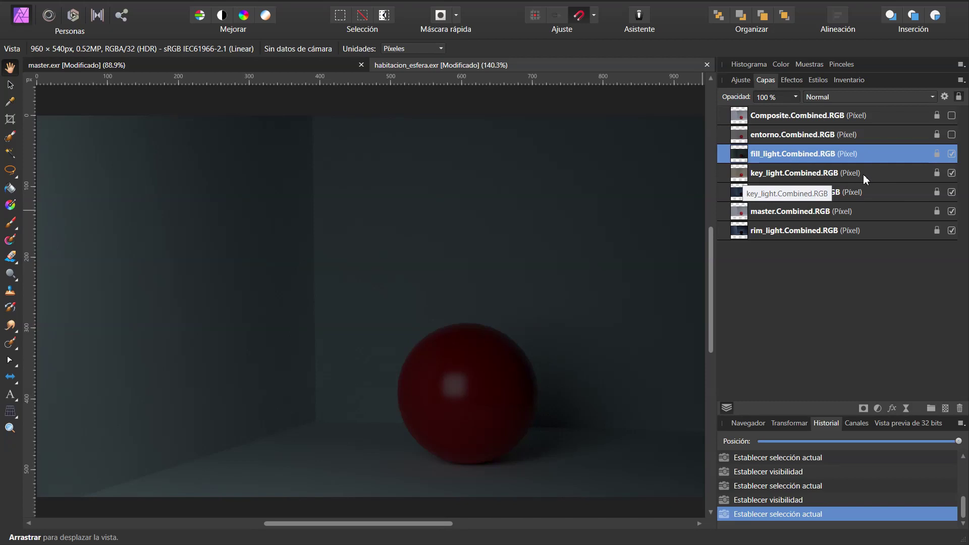
{"action": "left_click", "coordinate": [841, 98]}
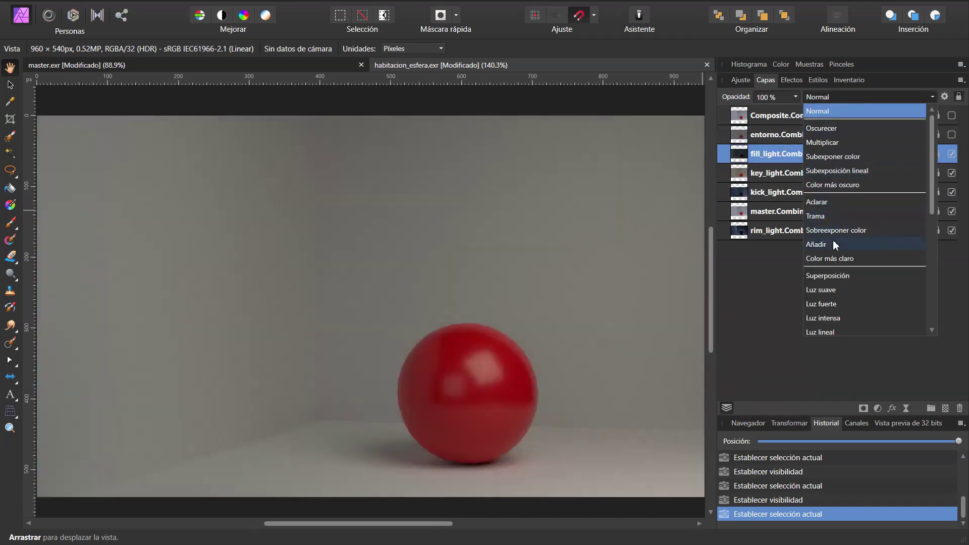
{"action": "left_click", "coordinate": [818, 245]}
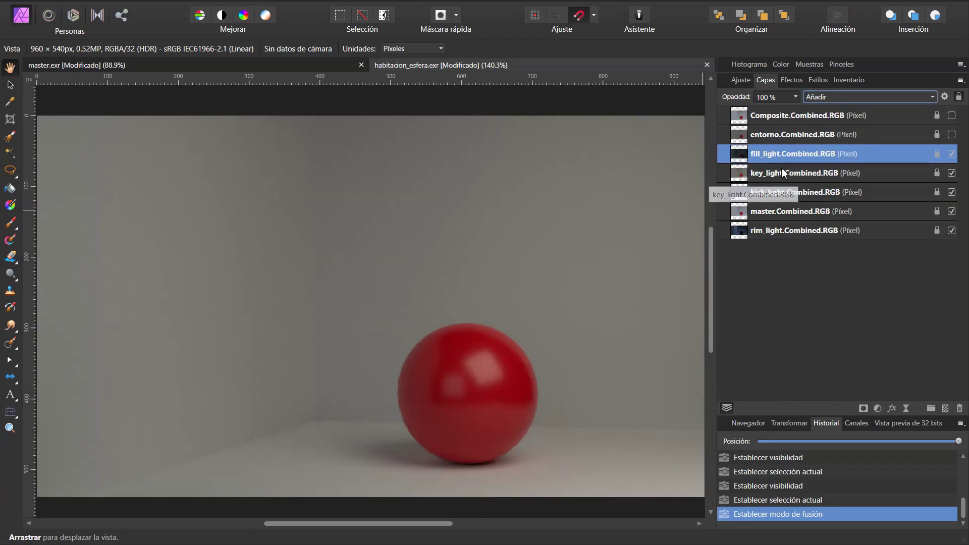
Set key_light and kick_light to the Añadir blend mode.
{"action": "left_click", "coordinate": [774, 174]}
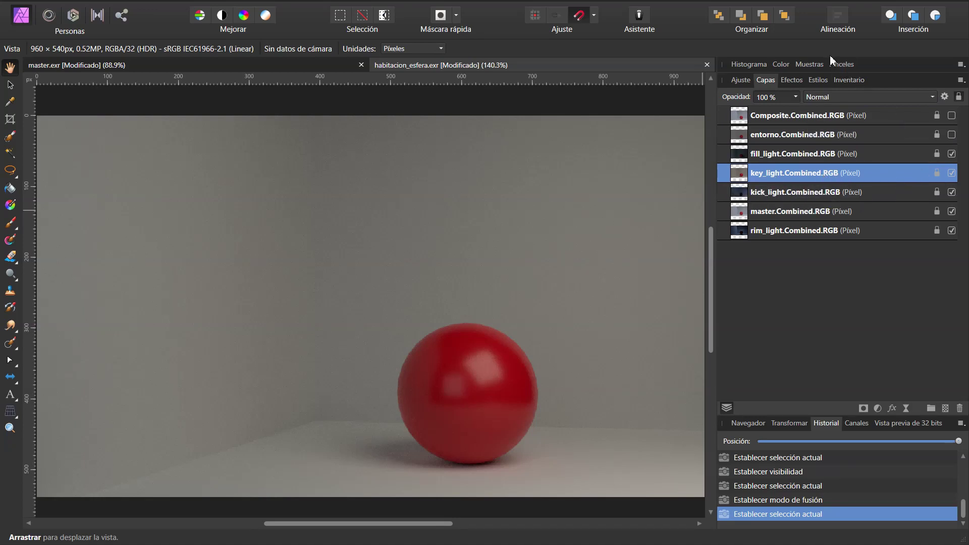
{"action": "left_click", "coordinate": [826, 102]}
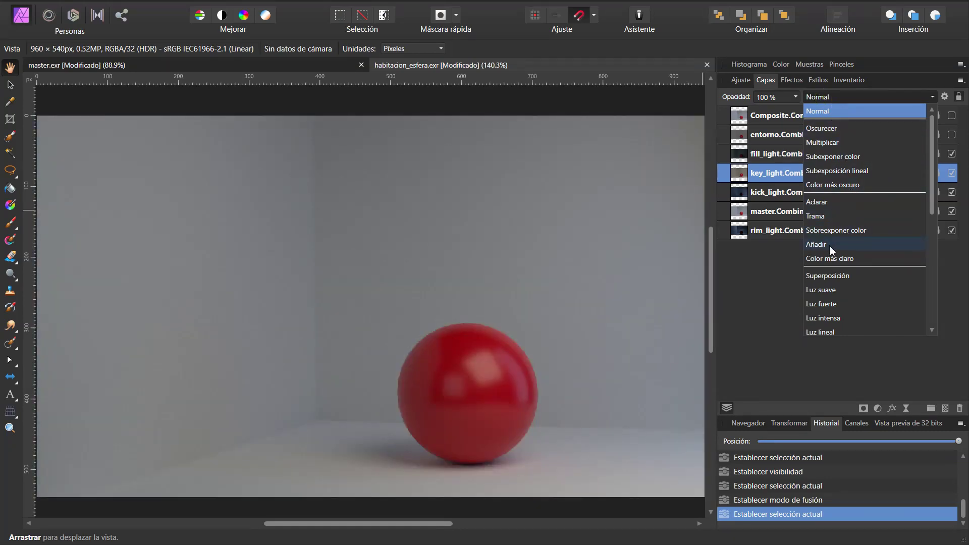
{"action": "left_click", "coordinate": [830, 246]}
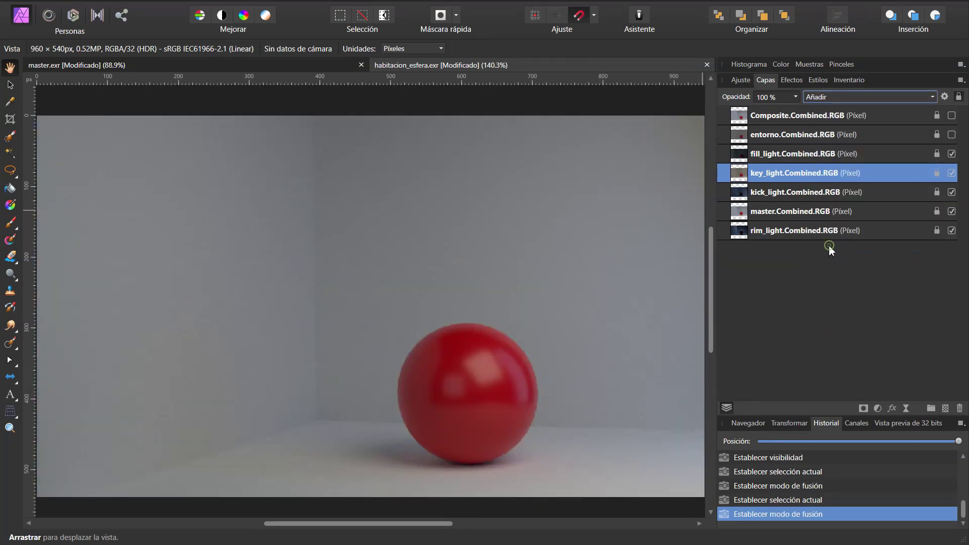
{"action": "left_click", "coordinate": [799, 193]}
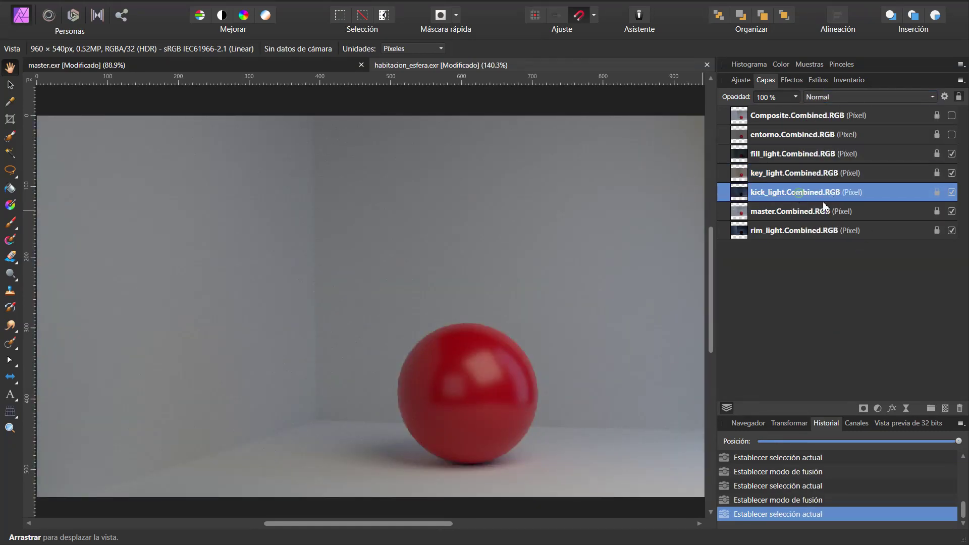
{"action": "left_click", "coordinate": [853, 96]}
{"action": "left_click", "coordinate": [836, 244]}
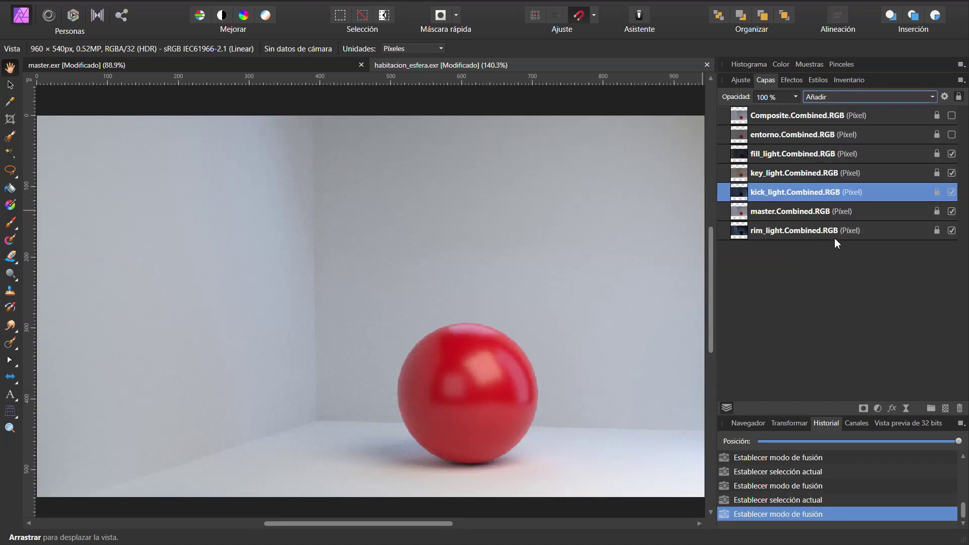
Hide and delete the master.Combined.RGB layer.
{"action": "left_click", "coordinate": [807, 214]}
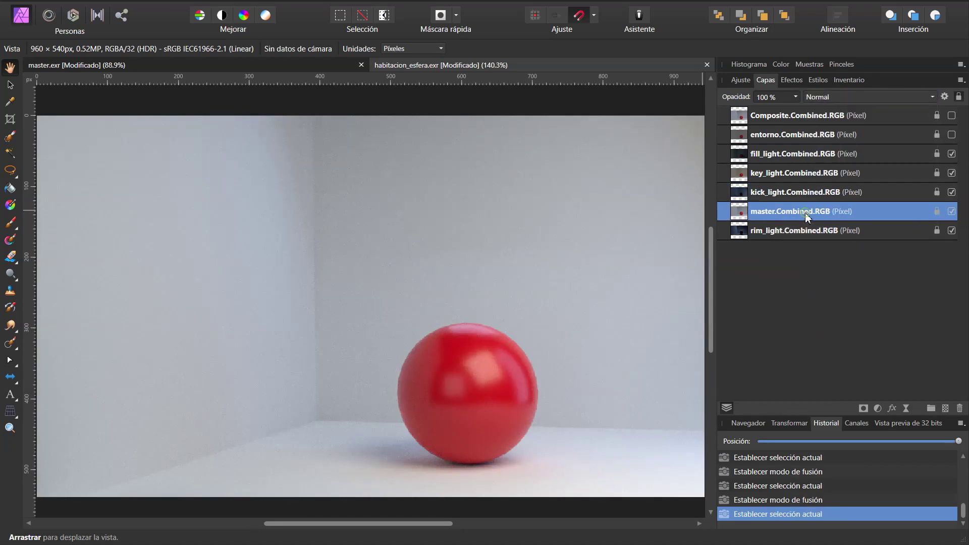
{"action": "left_click", "coordinate": [952, 213]}
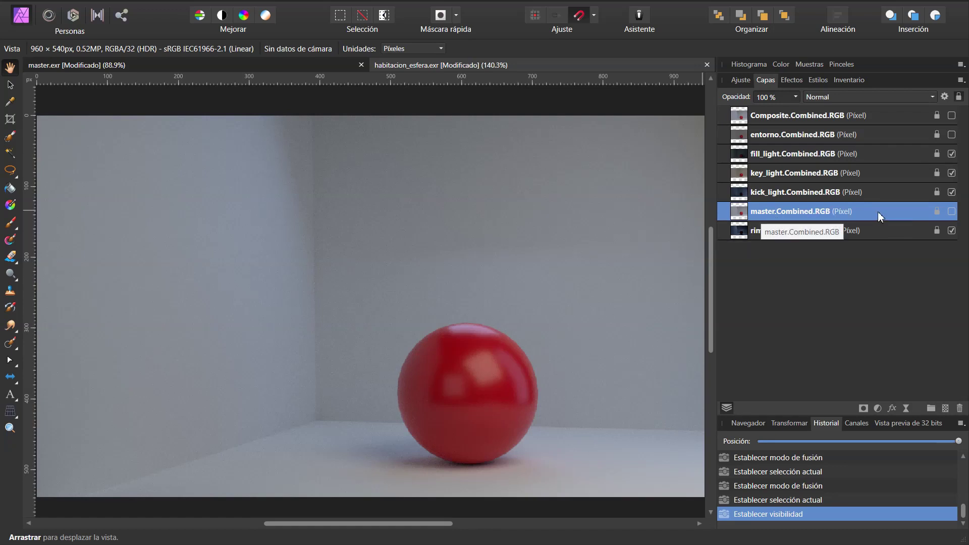
{"action": "key", "text": "Delete"}
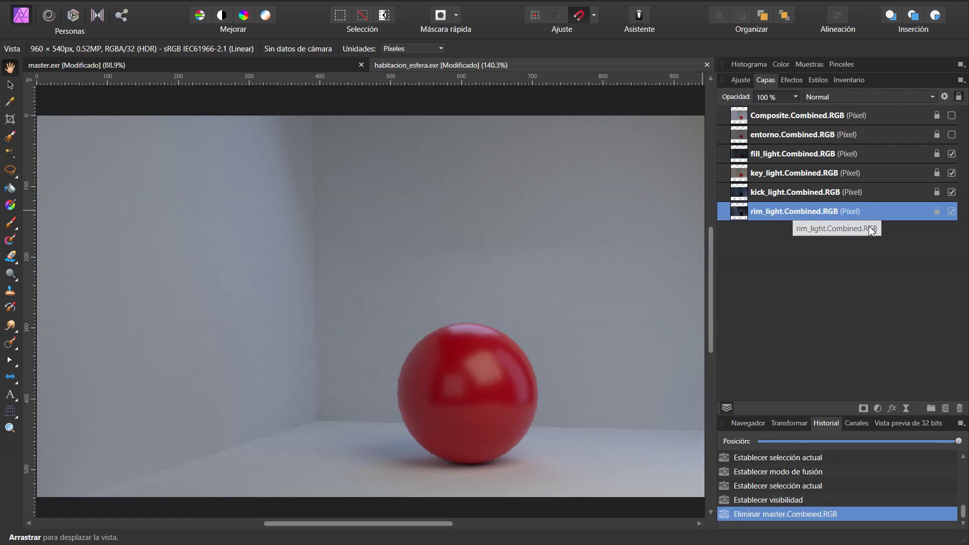
Show the Composite layer briefly for comparison, then hide it again.
{"action": "left_click", "coordinate": [952, 115]}
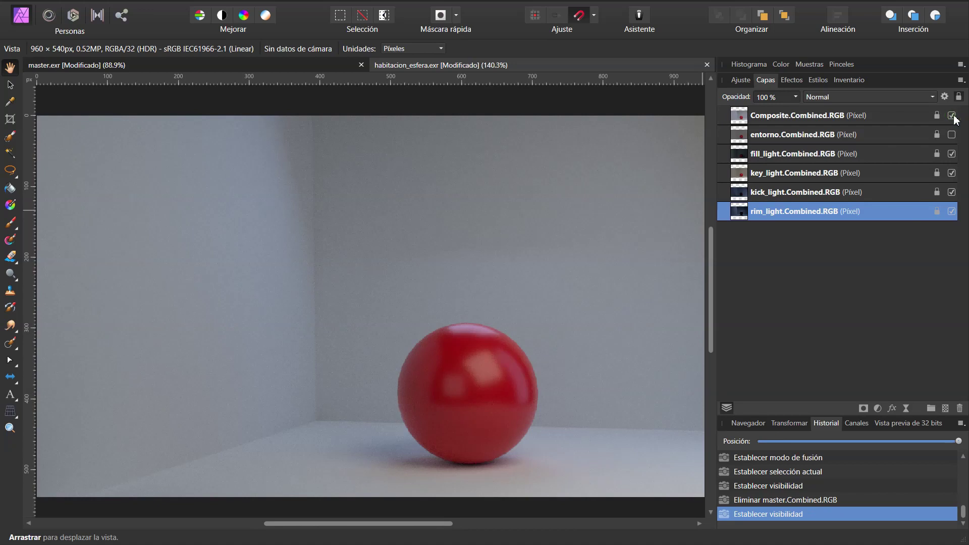
{"action": "left_click", "coordinate": [775, 118]}
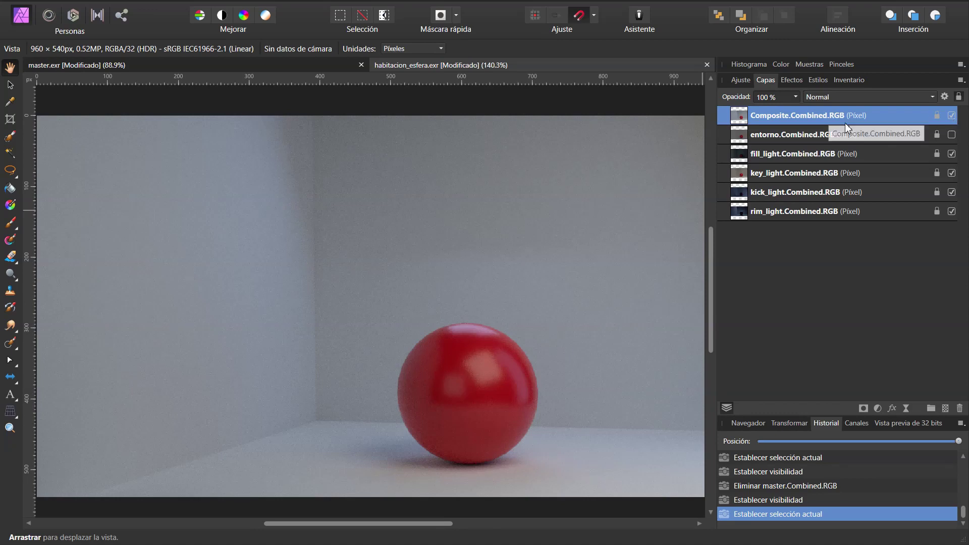
{"action": "left_click", "coordinate": [952, 115]}
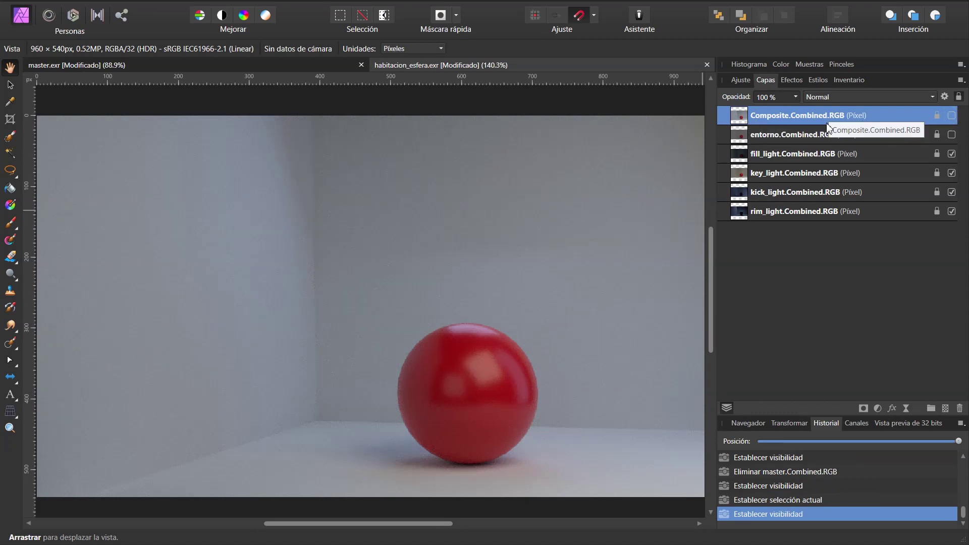
{"action": "left_click", "coordinate": [792, 211]}
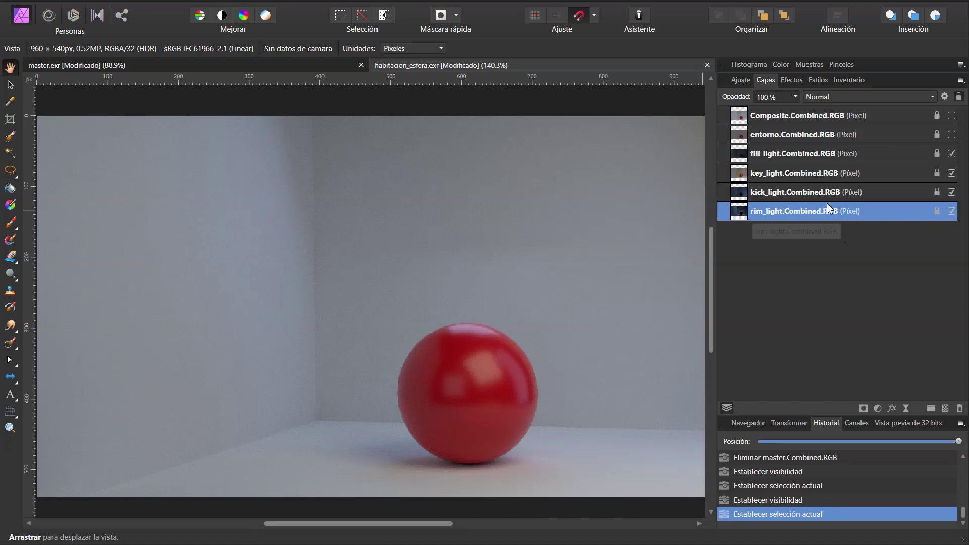
Make entorno.Combined.RGB visible, blend it with Añadir and drop its opacity to 0 %.
{"action": "left_click", "coordinate": [818, 135]}
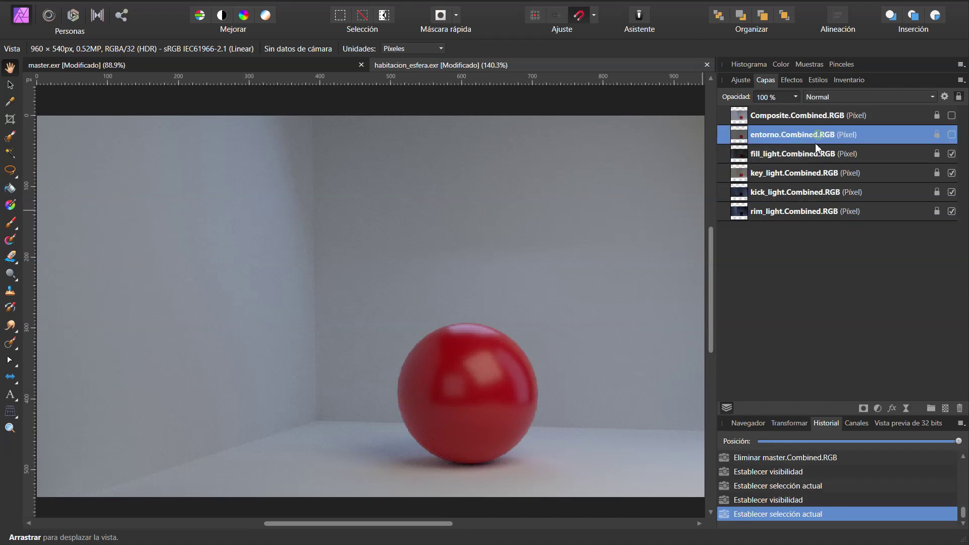
{"action": "left_click", "coordinate": [952, 135]}
{"action": "left_click", "coordinate": [952, 135]}
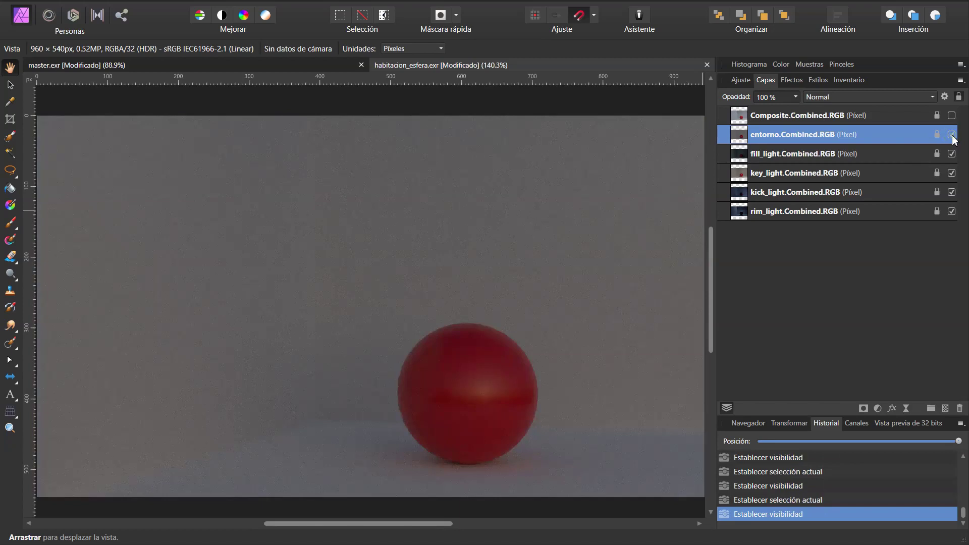
{"action": "left_click", "coordinate": [823, 97]}
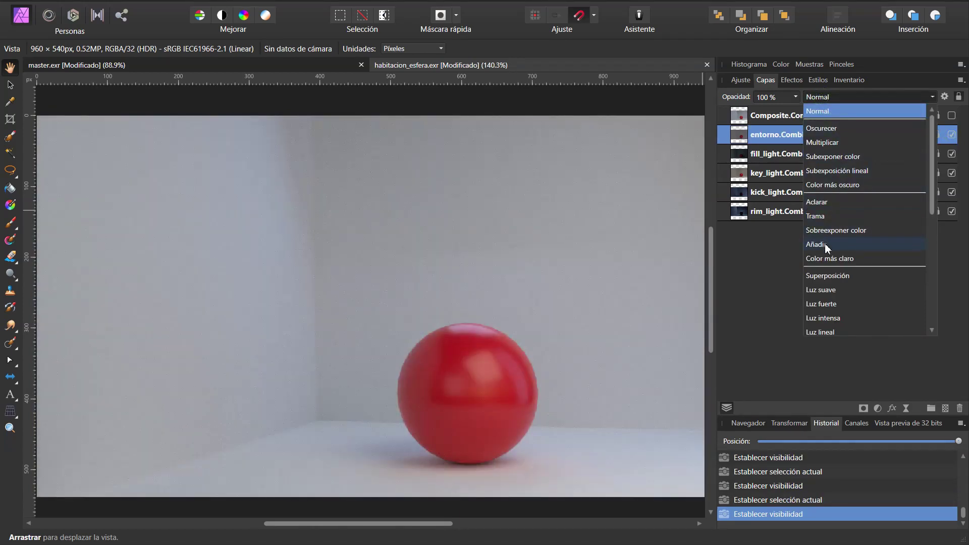
{"action": "left_click", "coordinate": [823, 245]}
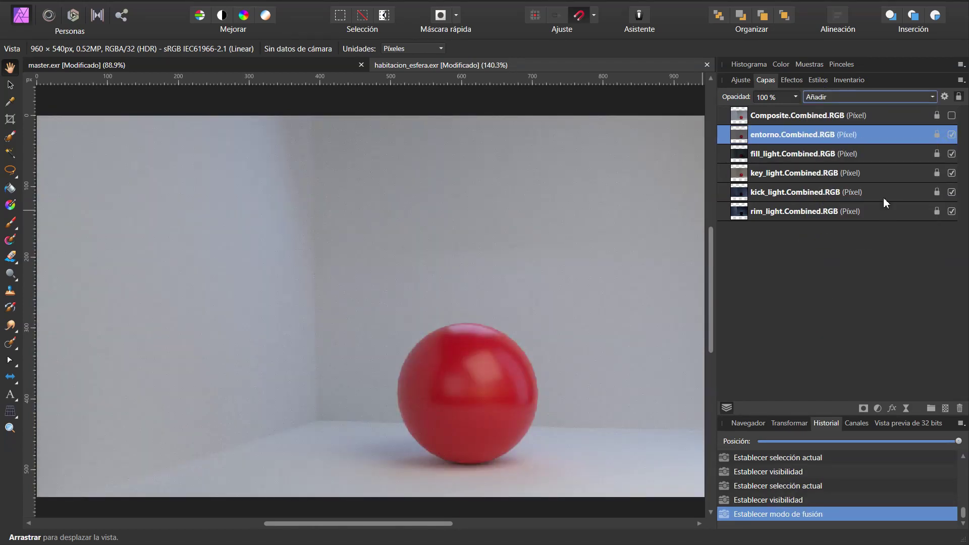
{"action": "left_click", "coordinate": [781, 141]}
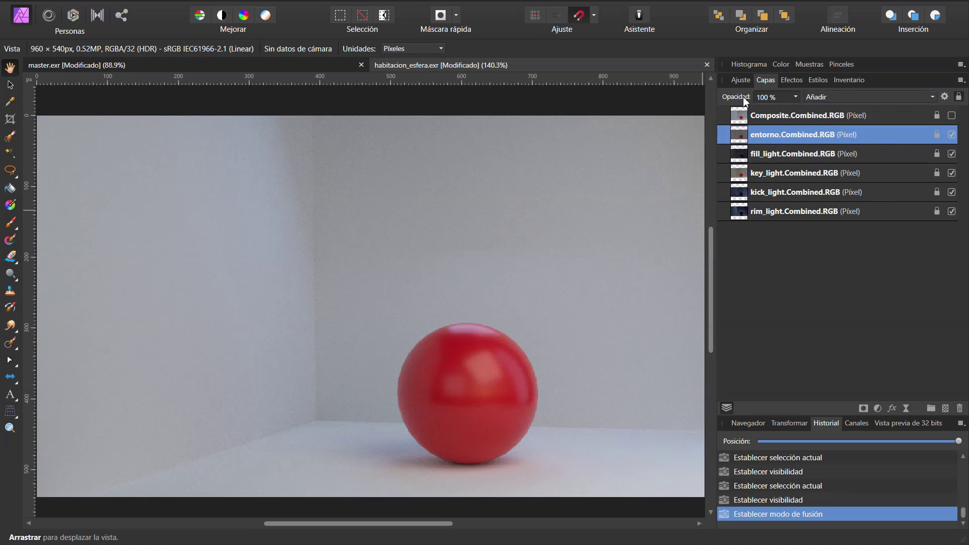
{"action": "left_click_drag", "start_coordinate": [742, 101], "coordinate": [596, 101]}
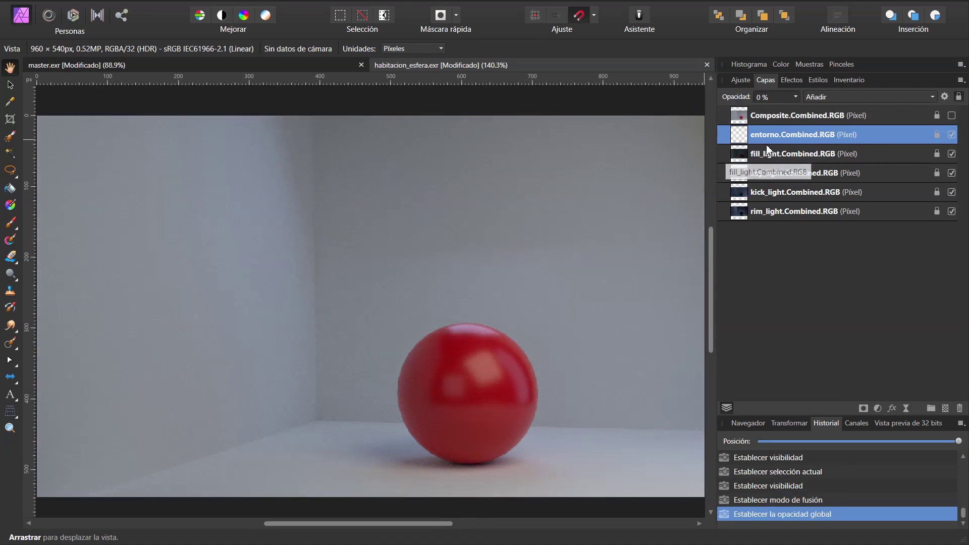
Set layer opacities: fill_light 100 %, key_light about 69 %, kick_light about 78 %.
{"action": "left_click", "coordinate": [779, 156]}
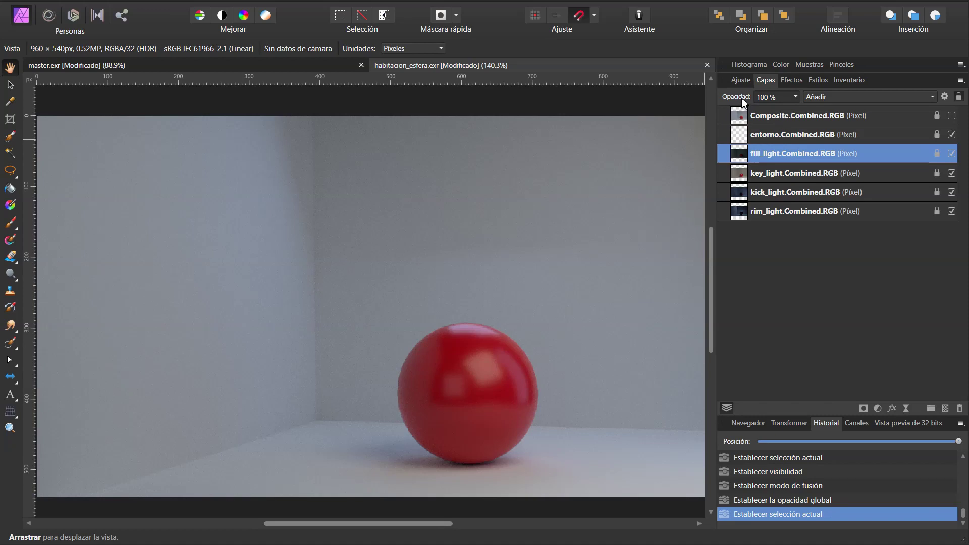
{"action": "left_click_drag", "start_coordinate": [715, 96], "coordinate": [842, 103]}
{"action": "left_click", "coordinate": [782, 176]}
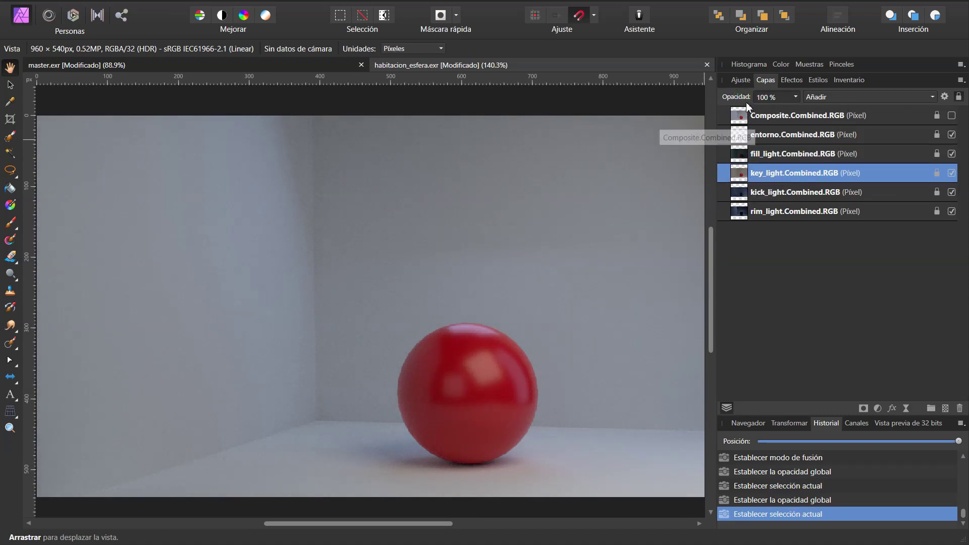
{"action": "mouse_move", "coordinate": [749, 98]}
{"action": "left_mouse_down"}
{"action": "mouse_move", "coordinate": [760, 101]}
{"action": "mouse_move", "coordinate": [542, 106]}
{"action": "mouse_move", "coordinate": [816, 104]}
{"action": "left_mouse_up"}
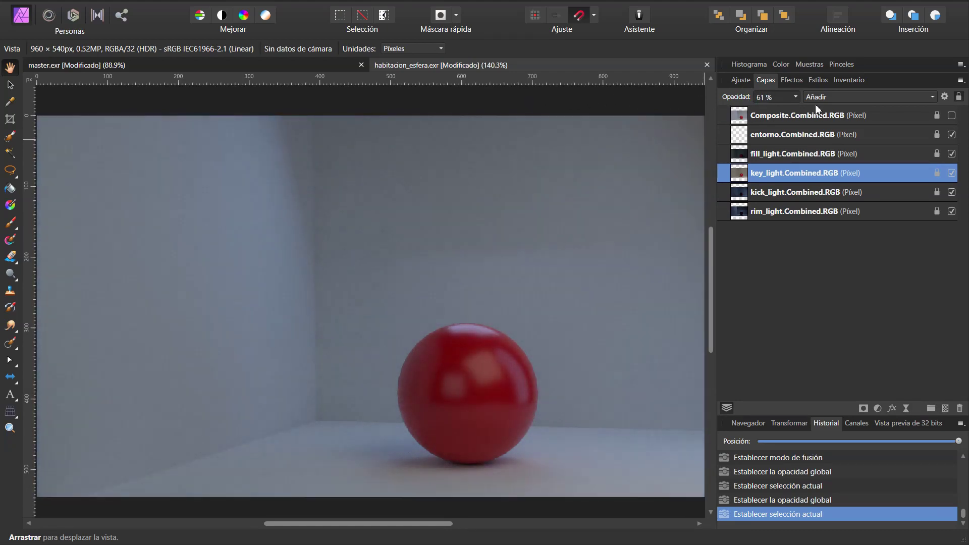
{"action": "left_click", "coordinate": [777, 194]}
{"action": "mouse_move", "coordinate": [728, 99]}
{"action": "left_mouse_down"}
{"action": "mouse_move", "coordinate": [552, 107]}
{"action": "mouse_move", "coordinate": [682, 110]}
{"action": "left_mouse_up"}
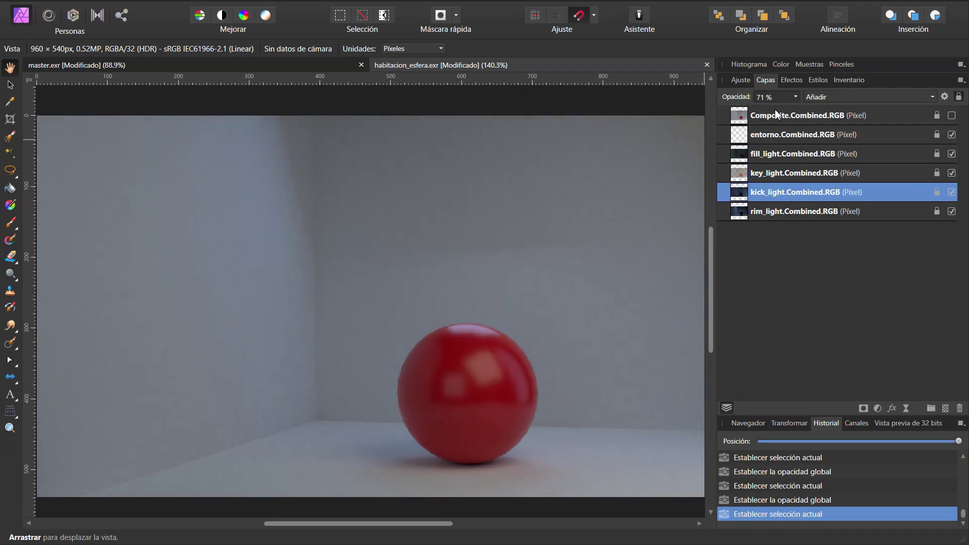